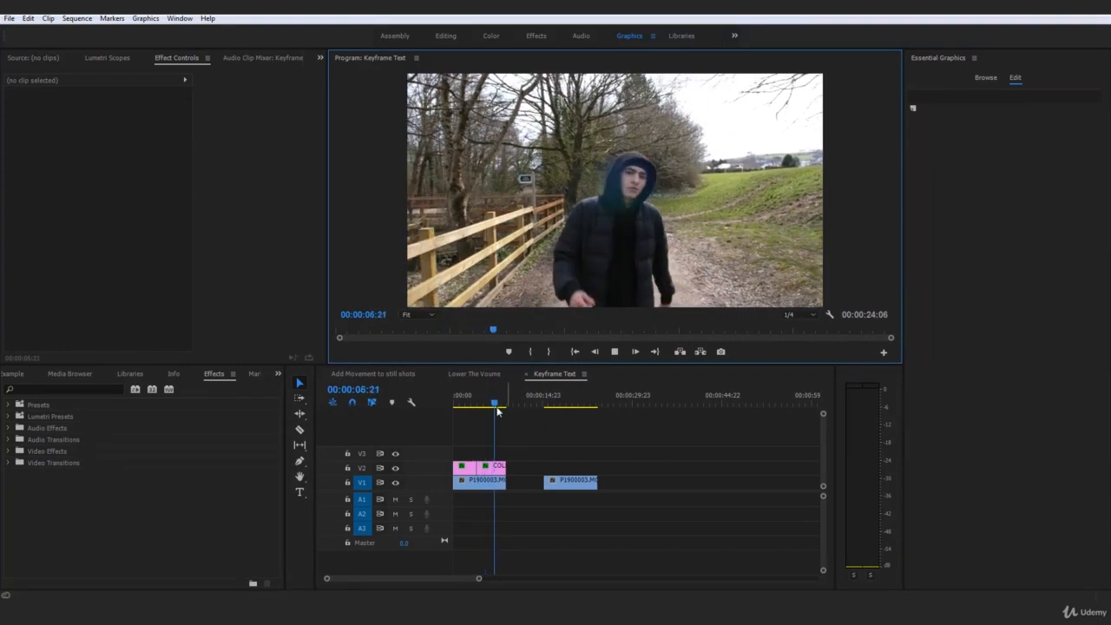
Play the finished title example from the sequence start, and view the lecture's available resources in the browser.
left_click_drag(495, 404, 454, 402)
key("space")
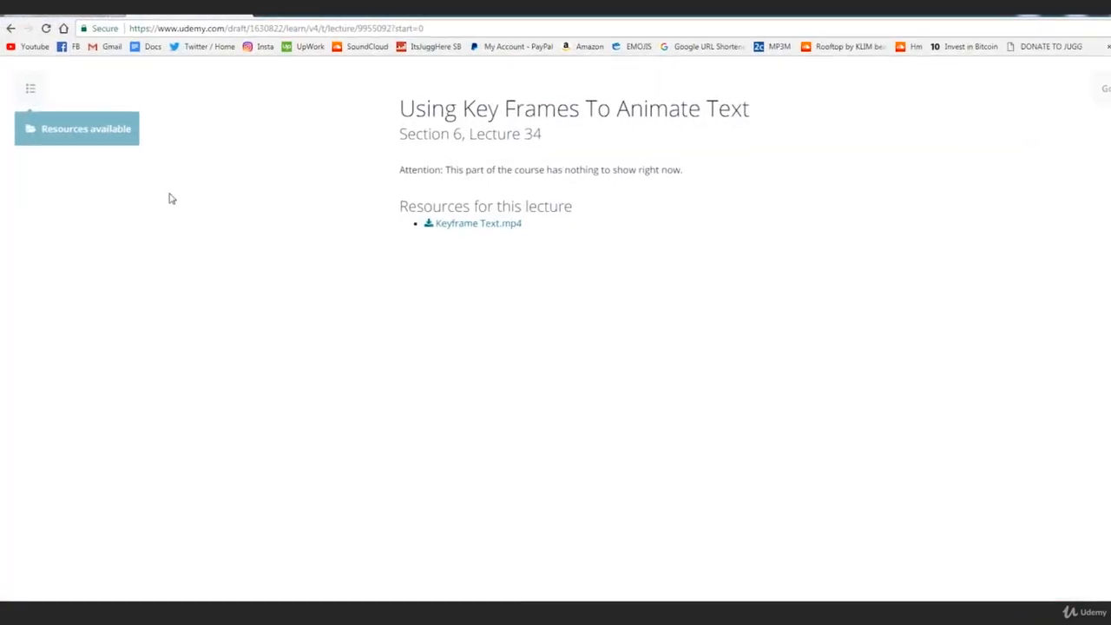
left_click(55, 139)
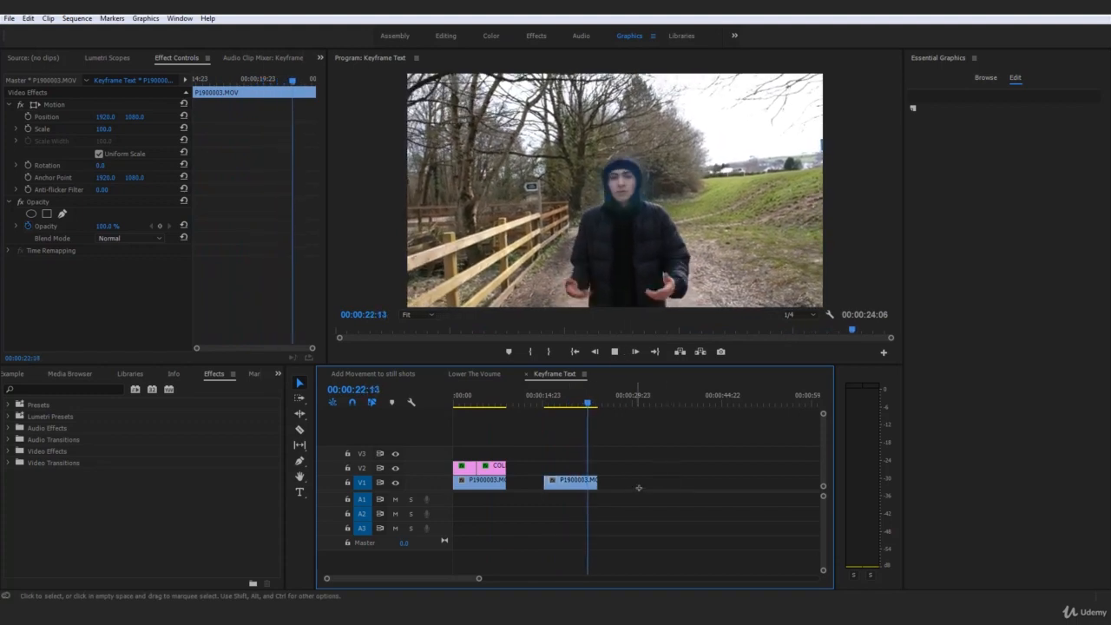
Play the second P1900003.MOV clip, which has no title, from its start at 00:00:15:06.
key("space")
left_click(548, 400)
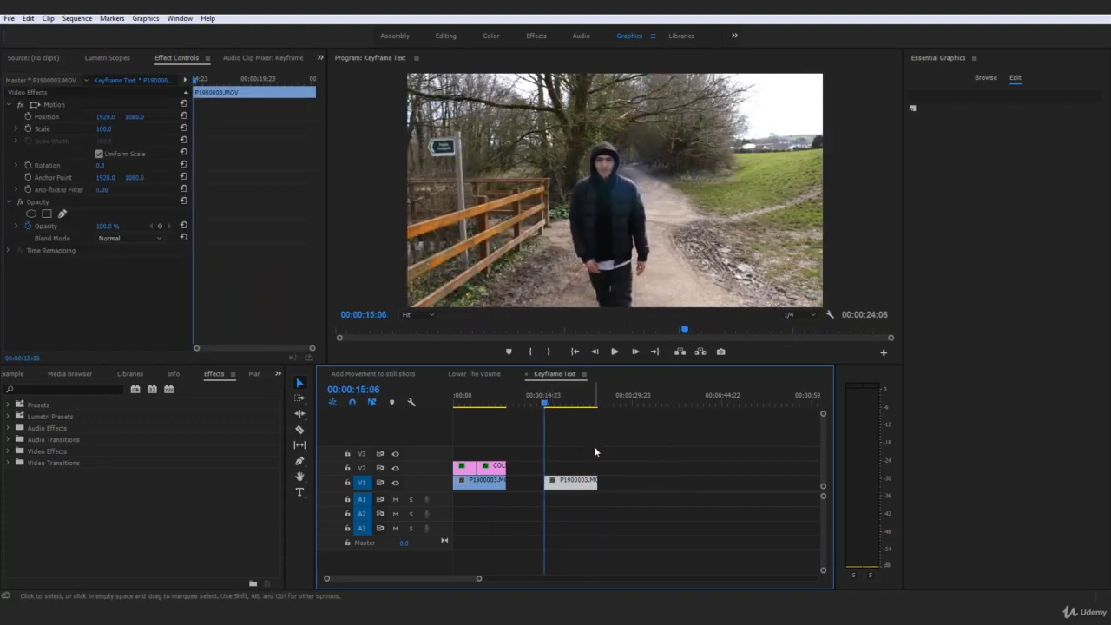
key("space")
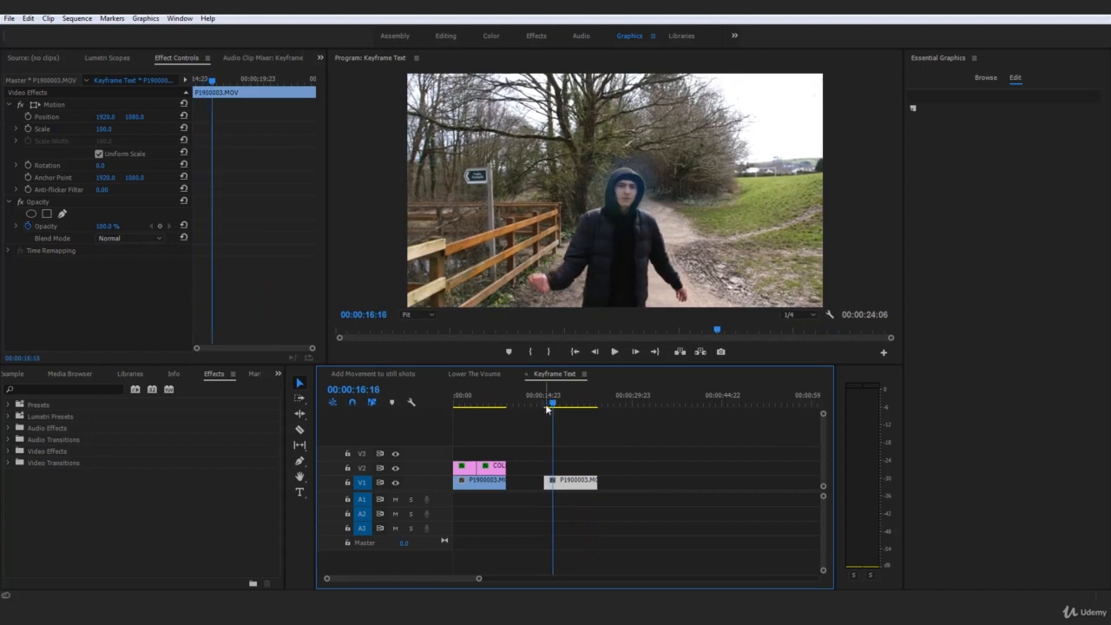
Add a text title with the person's first name in capitals beside the man at 00:00:16:13.
left_click_drag(554, 406, 554, 409)
left_click(614, 420)
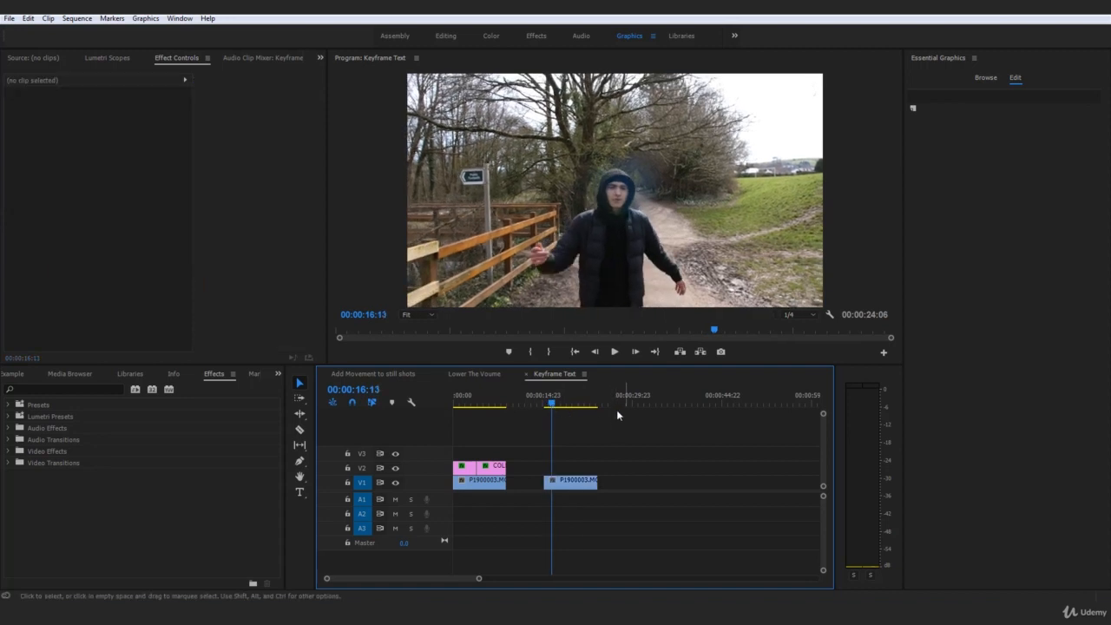
key("t")
left_click(659, 229)
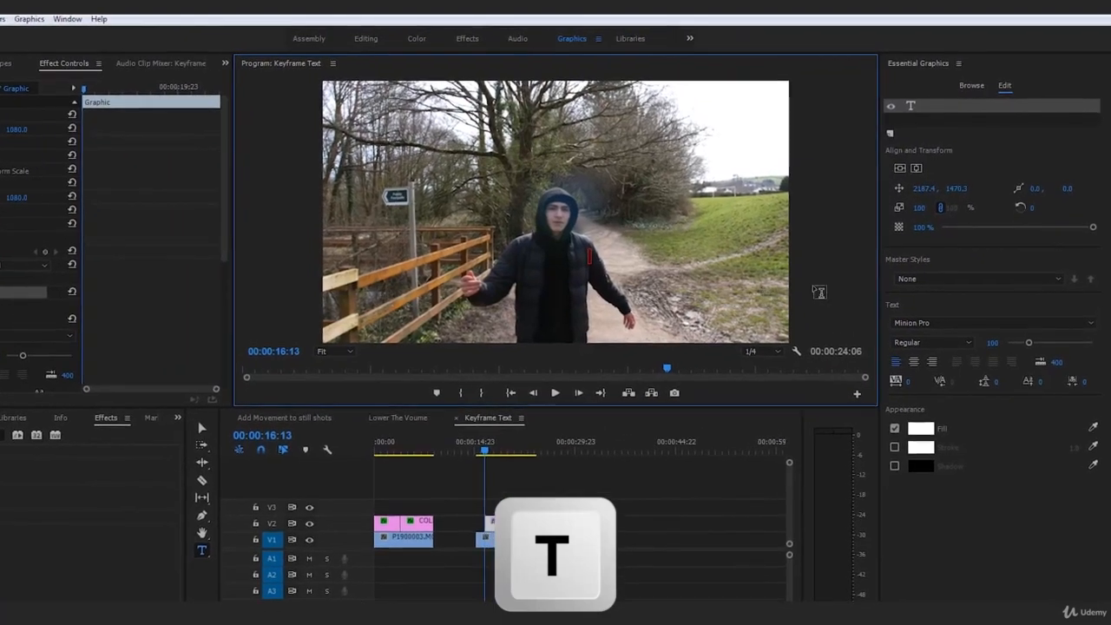
type("JAC")
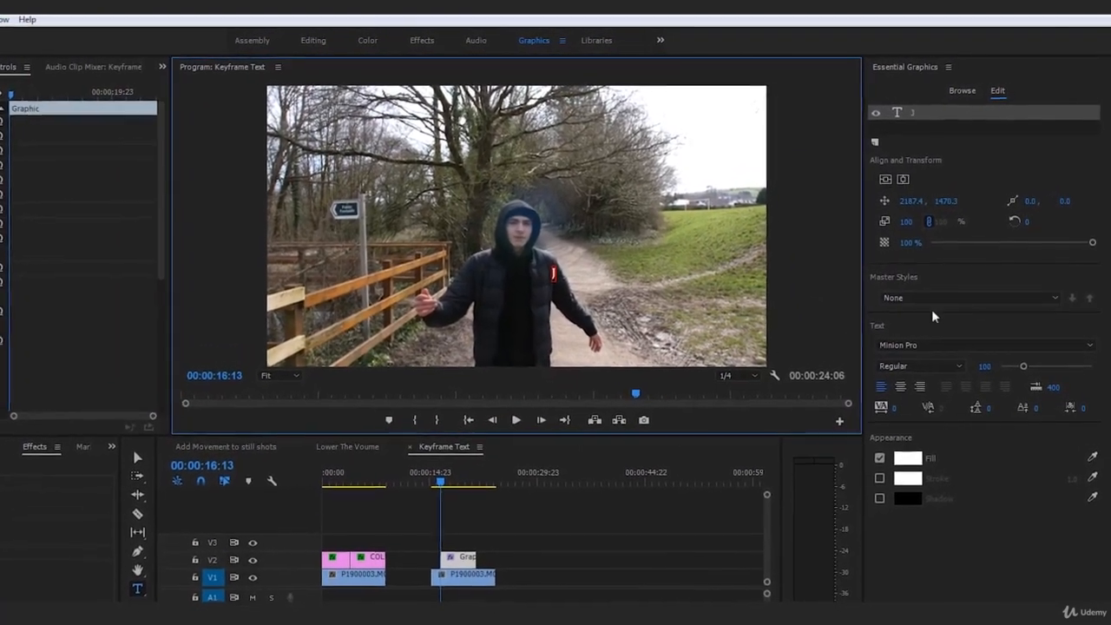
type("K")
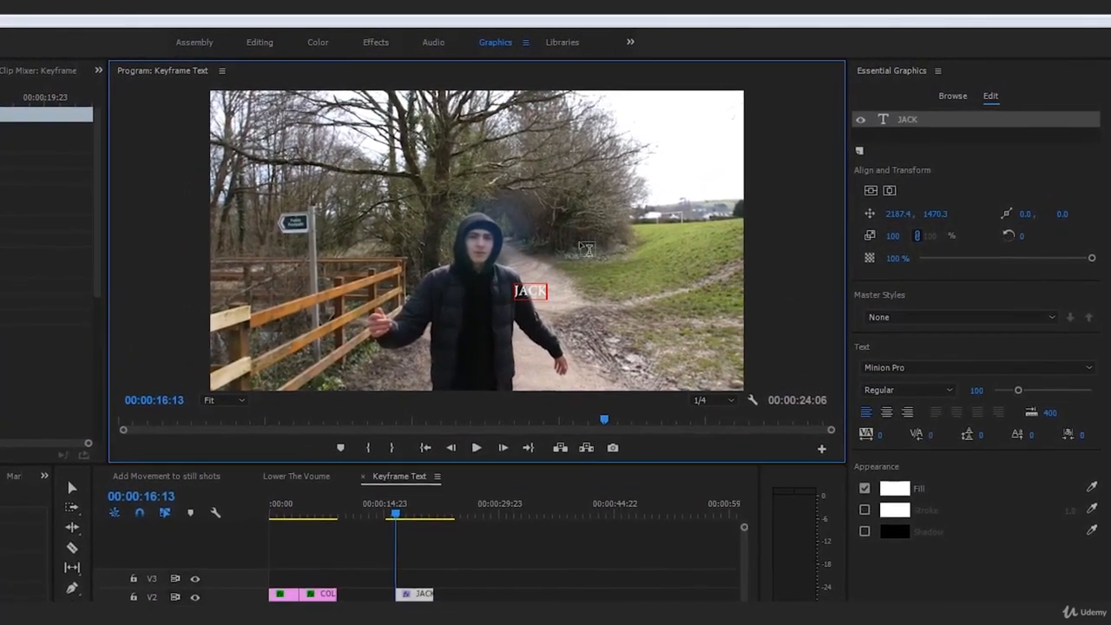
Set the title's font size to 279 and its font to Gotham Bold.
left_click_drag(1016, 402, 1061, 402)
left_click(898, 400)
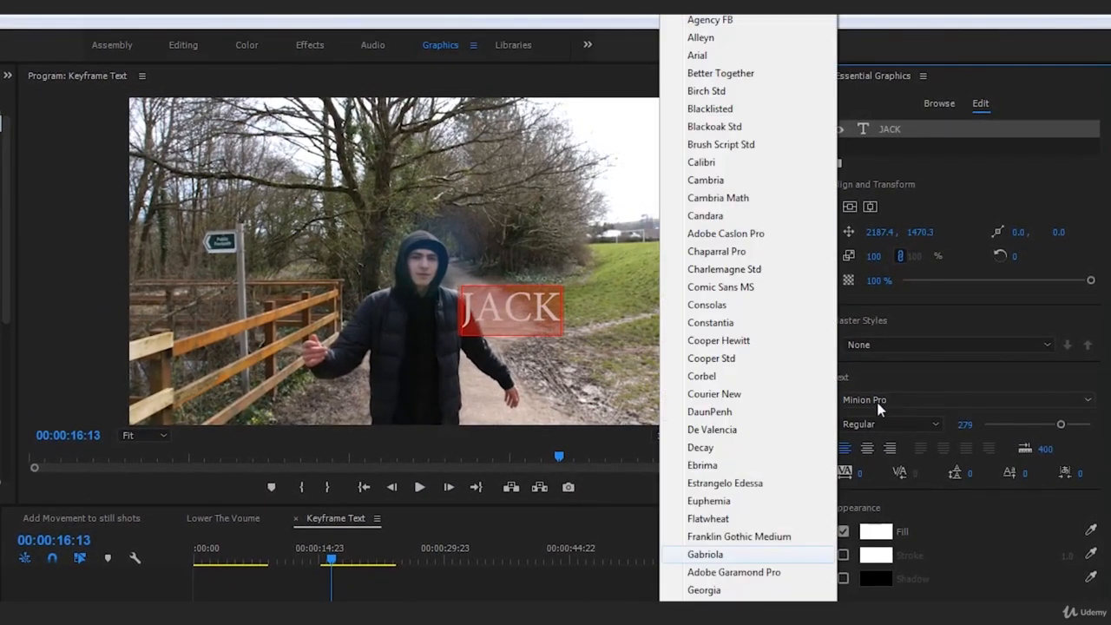
left_click(705, 608)
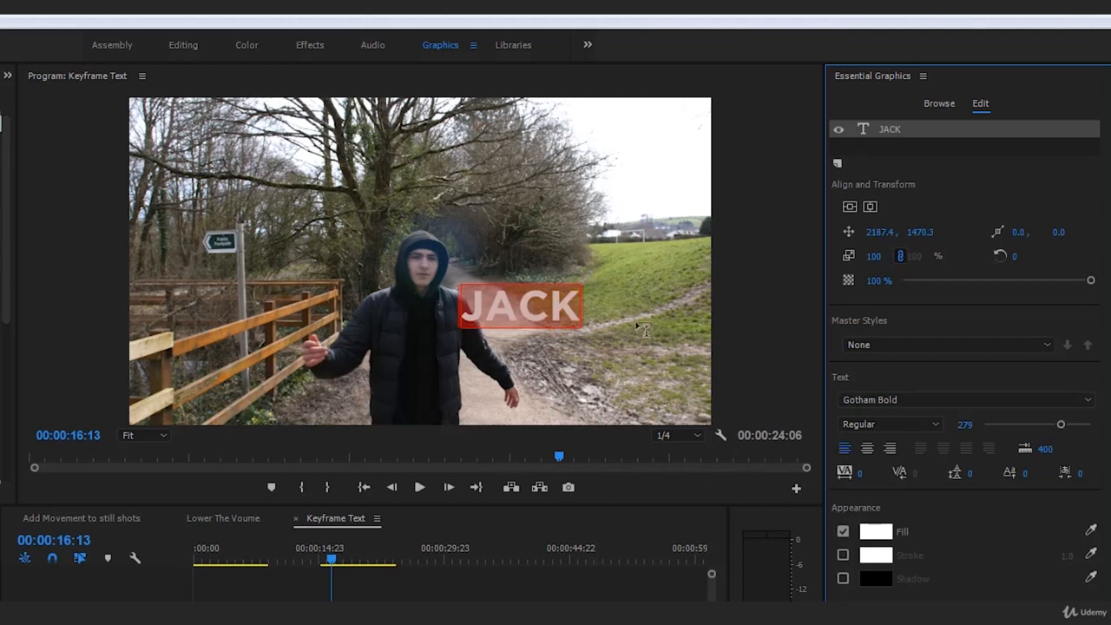
Give the title a dark red fill and a white stroke 29 wide.
left_click(888, 532)
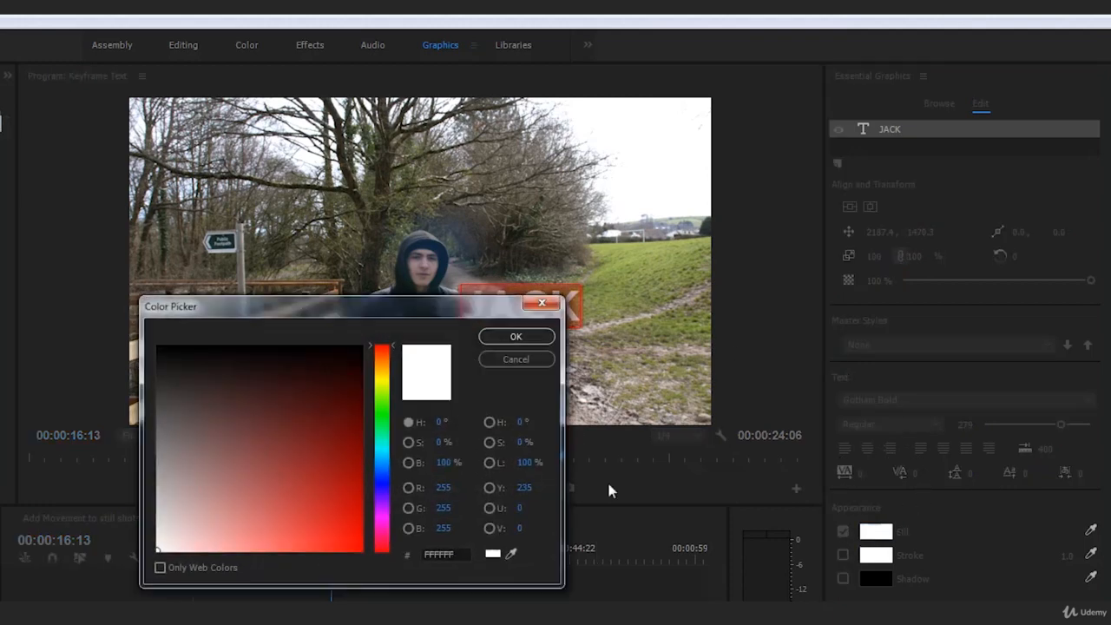
left_click_drag(353, 466, 387, 550)
key("Return")
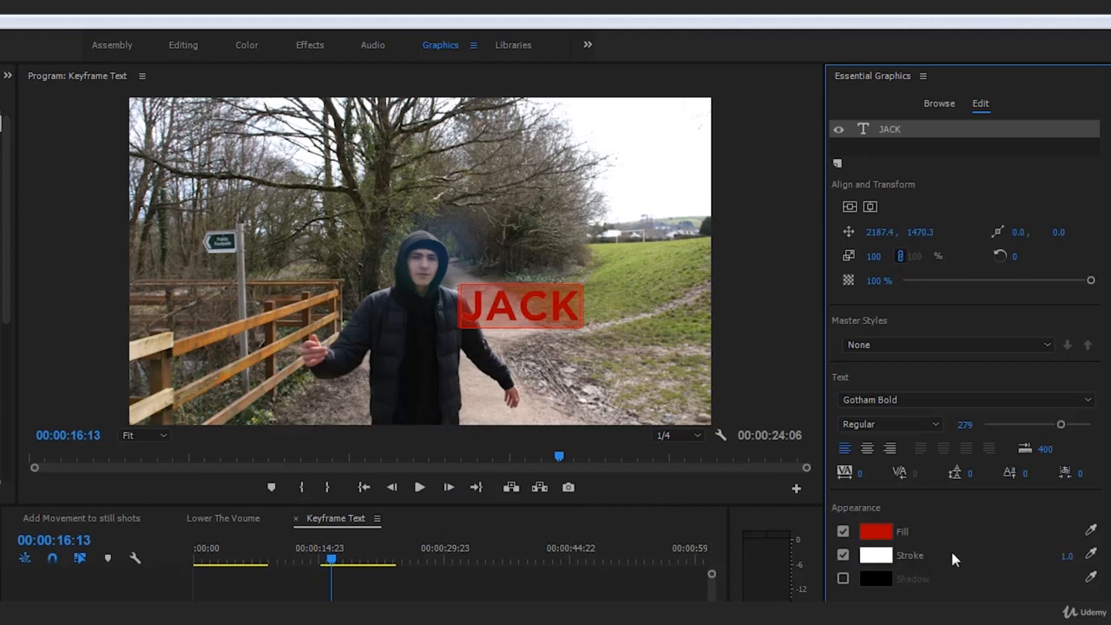
mouse_move(1067, 556)
left_mouse_down()
mouse_move(1110, 555)
mouse_move(1098, 556)
left_mouse_up()
left_click(596, 599)
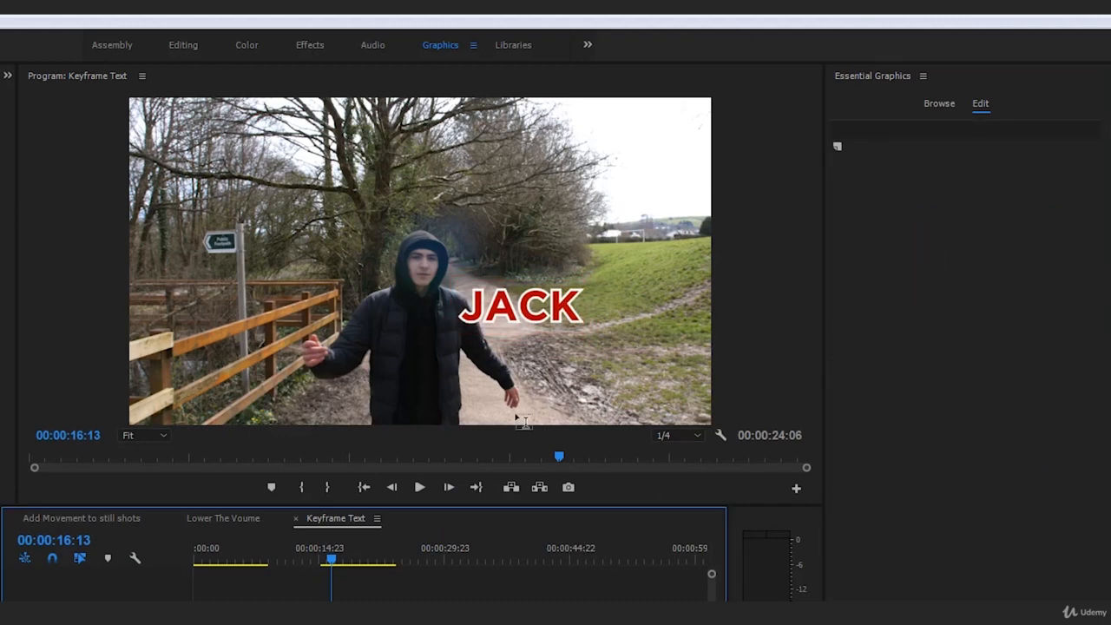
Move the title over the wooden fence beside the man and enlarge it to 112%.
left_click(556, 306)
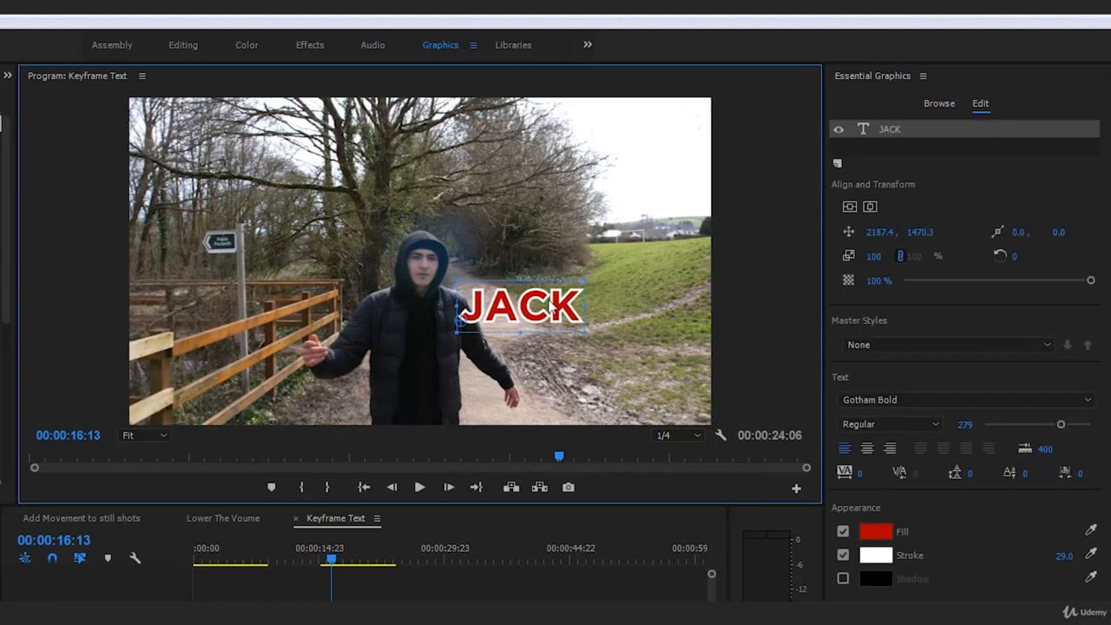
left_click_drag(562, 306, 340, 268)
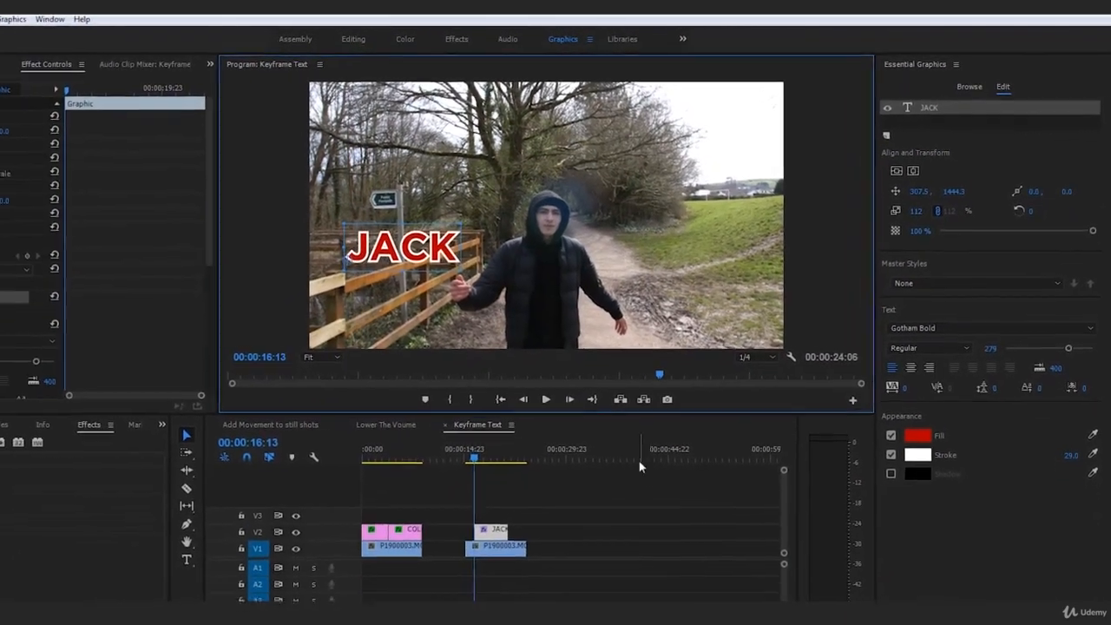
left_click(575, 526)
Step frame by frame through the man's hand gesture and park the playhead at 00:00:16:15.
left_click(587, 387)
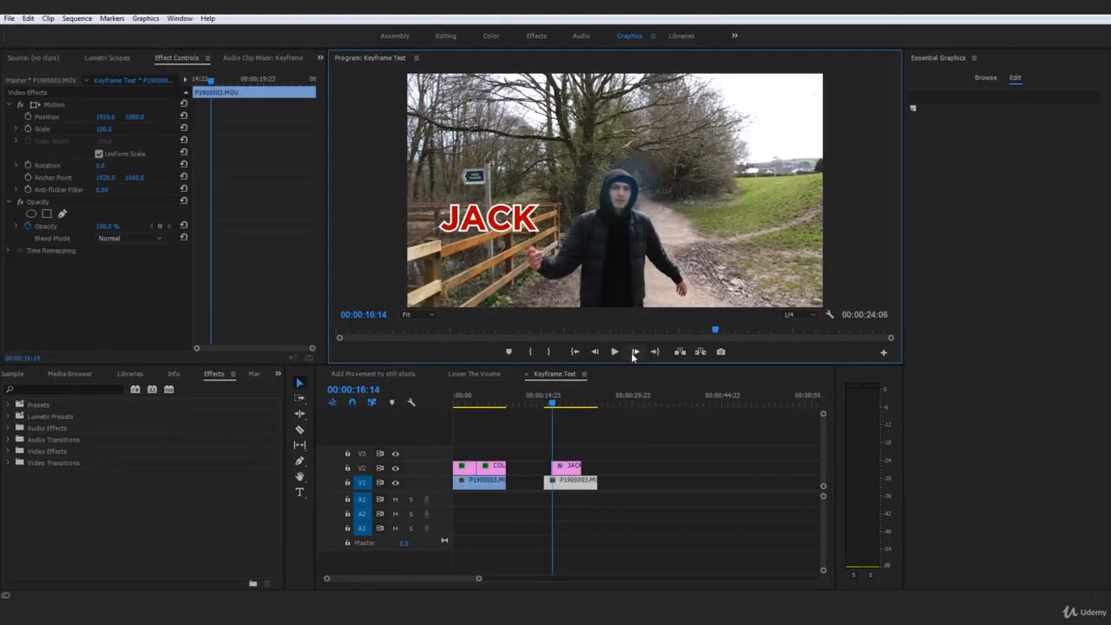
left_click(588, 387)
left_click(634, 351)
left_click(635, 352)
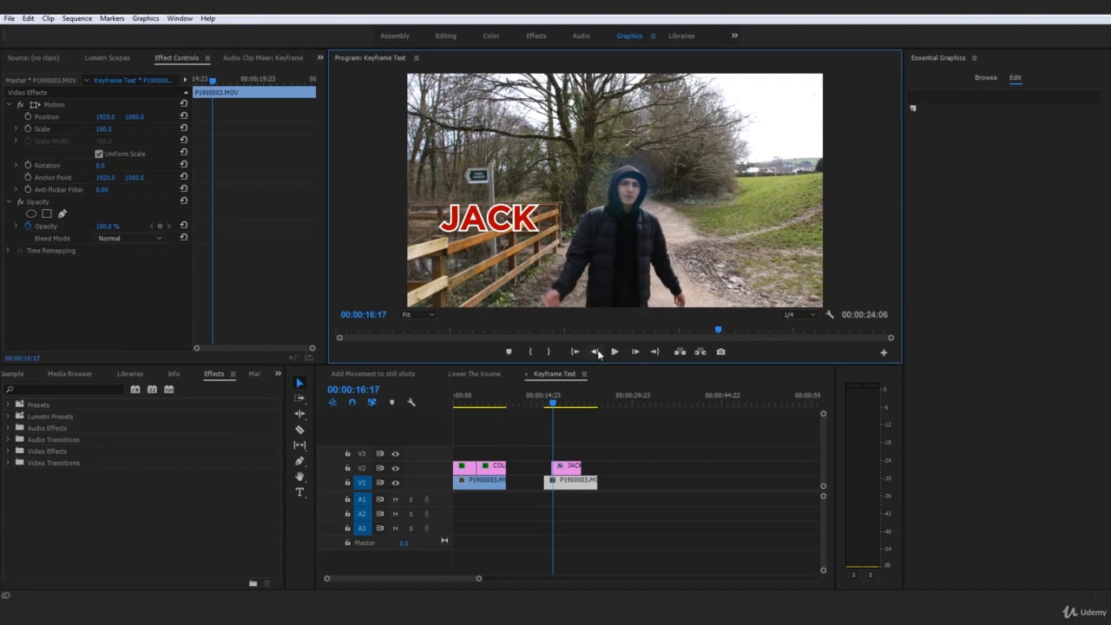
left_click(596, 352)
left_click(596, 351)
left_click(596, 352)
left_click(595, 351)
left_click(596, 352)
left_click(595, 352)
left_click(595, 352)
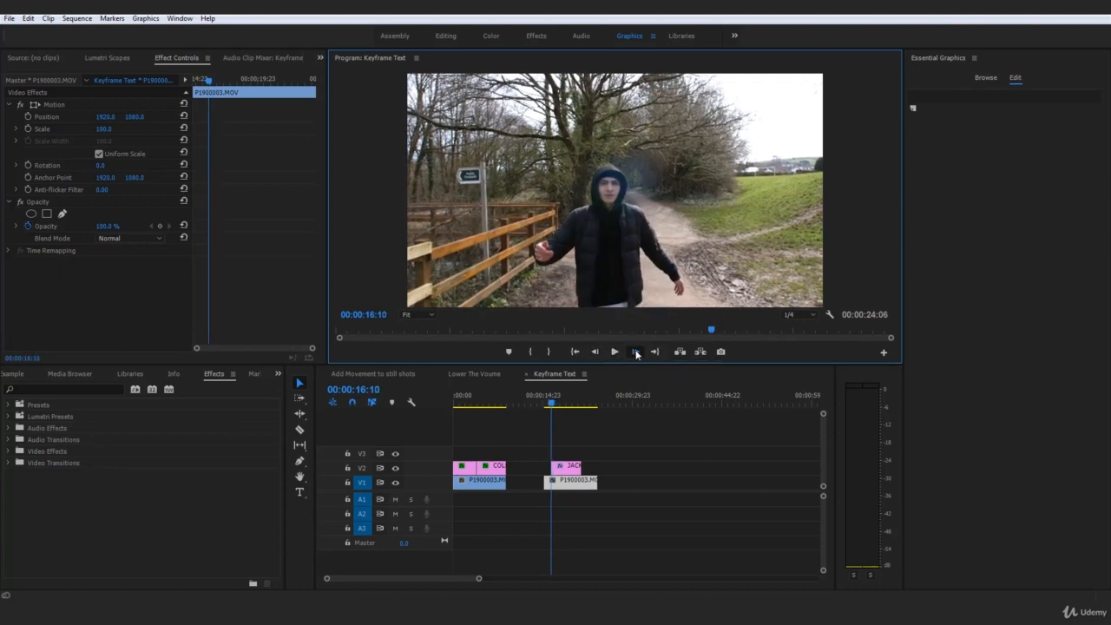
left_click(634, 351)
left_click(636, 352)
left_click(636, 352)
left_click(636, 351)
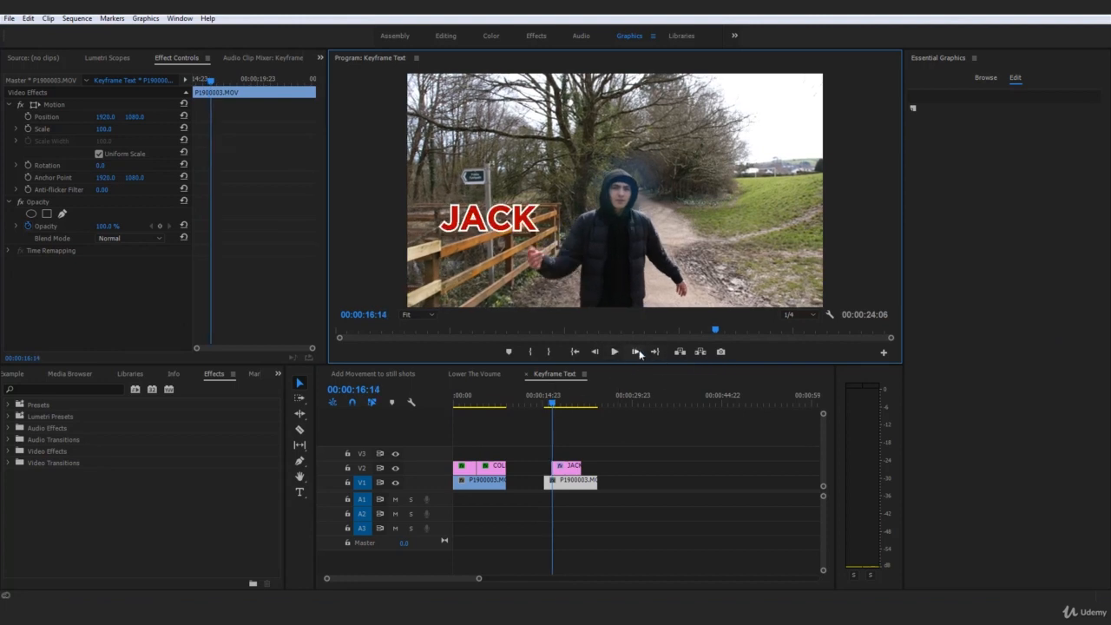
left_click(636, 352)
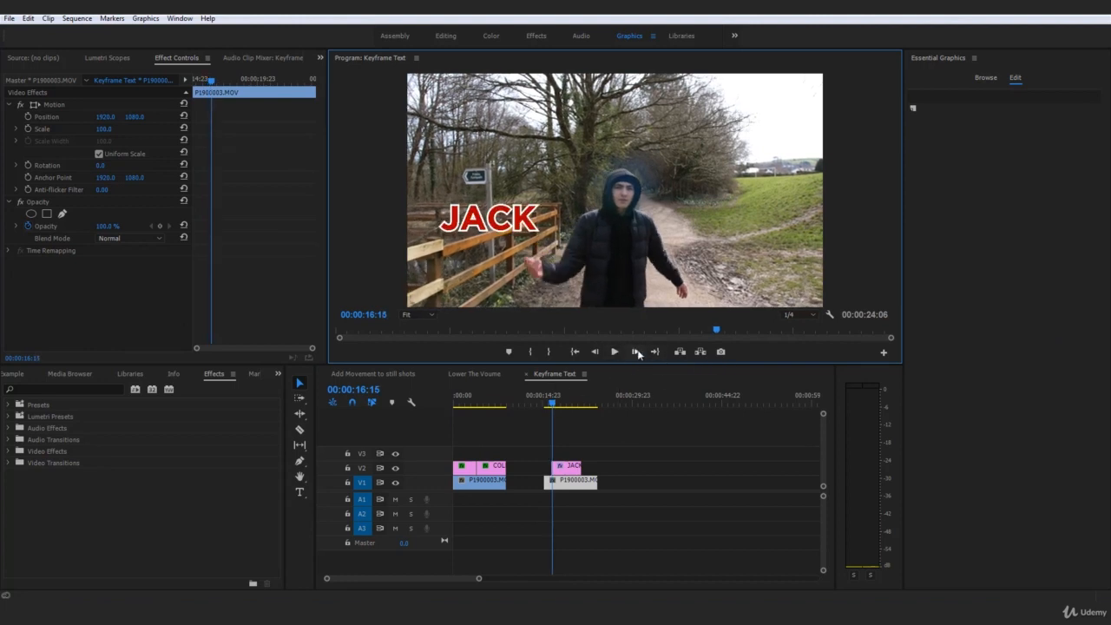
Nudge the title slightly lower and turn on Scale and Position animation at 00:00:16:15.
left_click(530, 222)
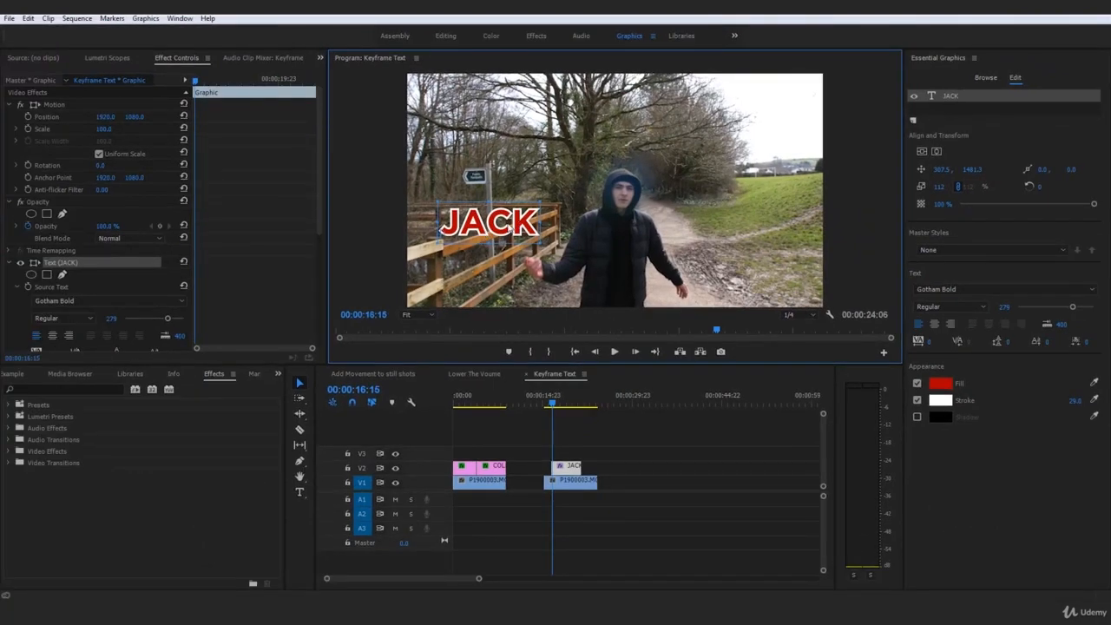
left_click(31, 129)
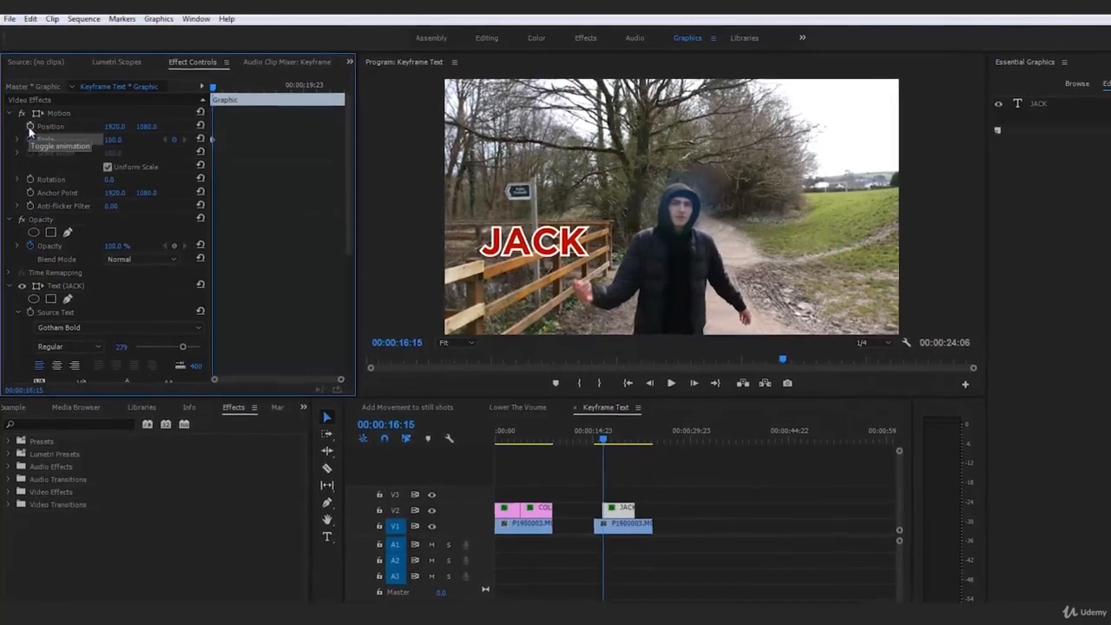
left_click(30, 124)
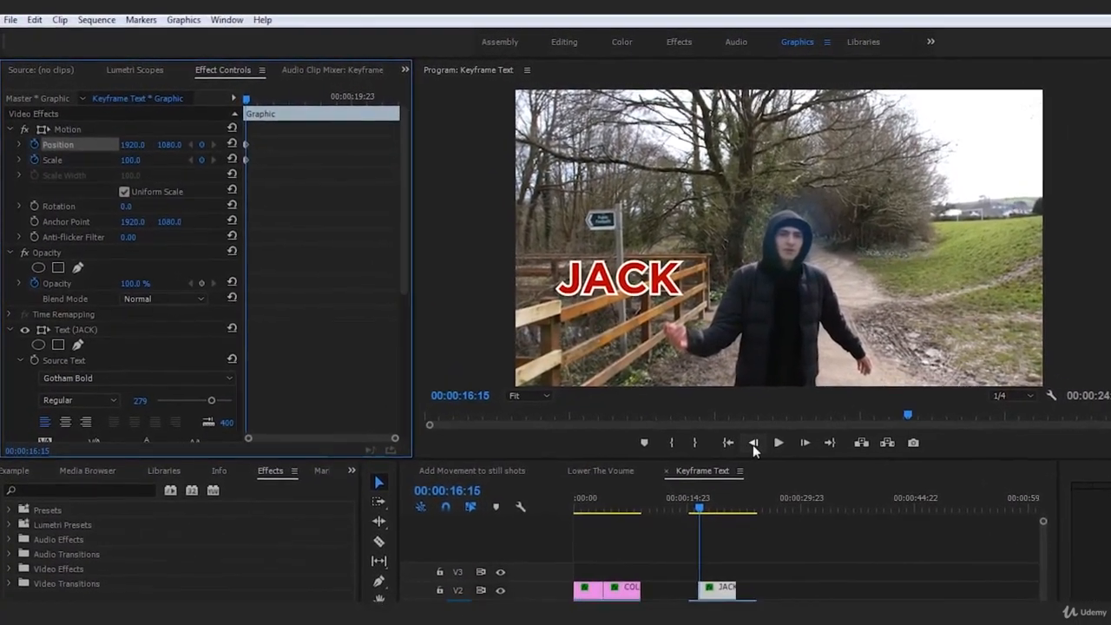
Extend the start of the title clip back to 00:00:16:11, keeping its keyframes in place.
left_click(793, 466)
left_click(794, 466)
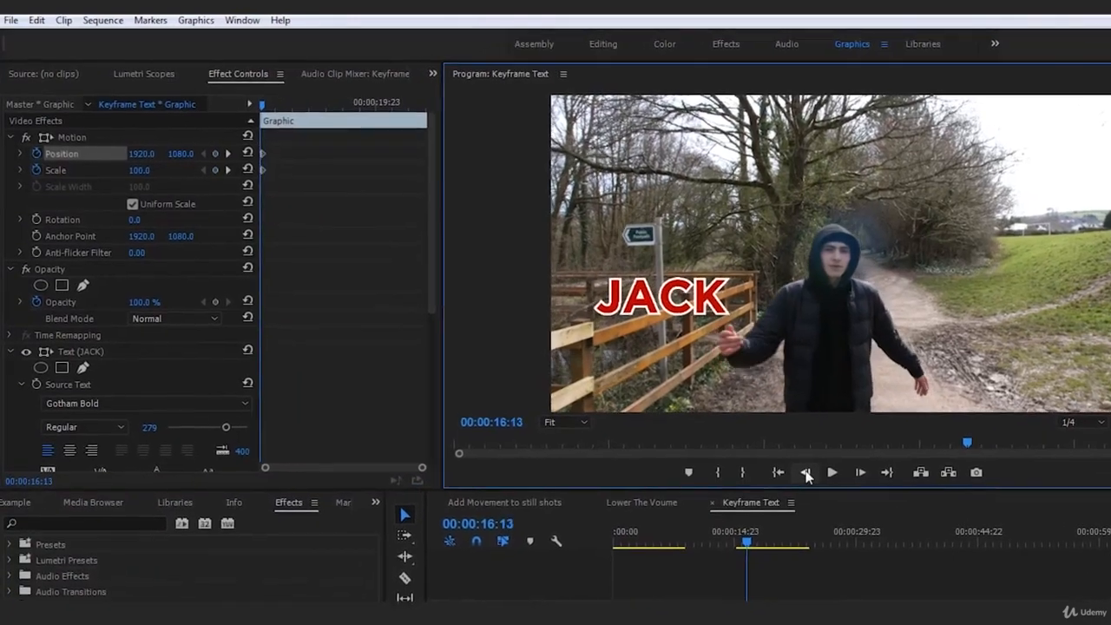
left_click(793, 466)
left_click(794, 466)
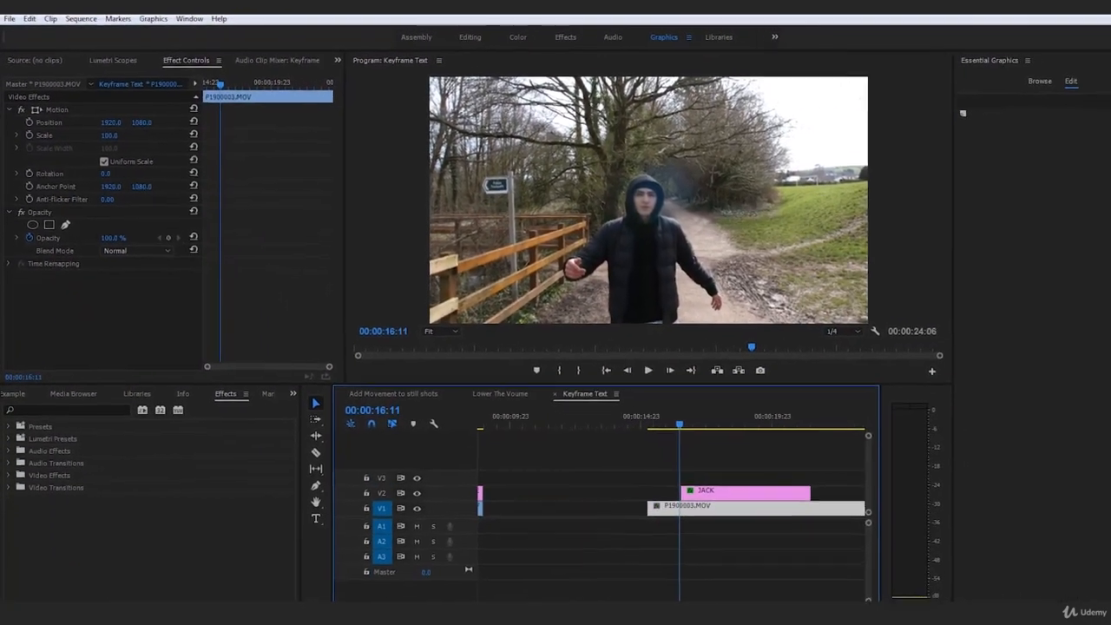
left_click_drag(367, 576, 386, 575)
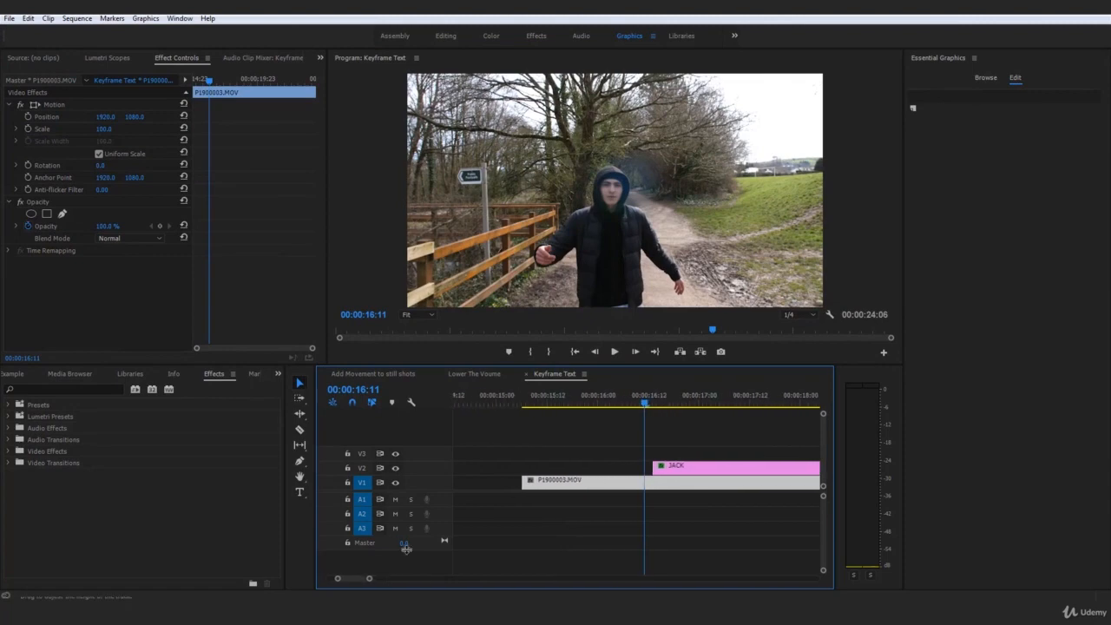
left_click_drag(681, 472, 644, 468)
key("ctrl+z")
left_click(669, 469)
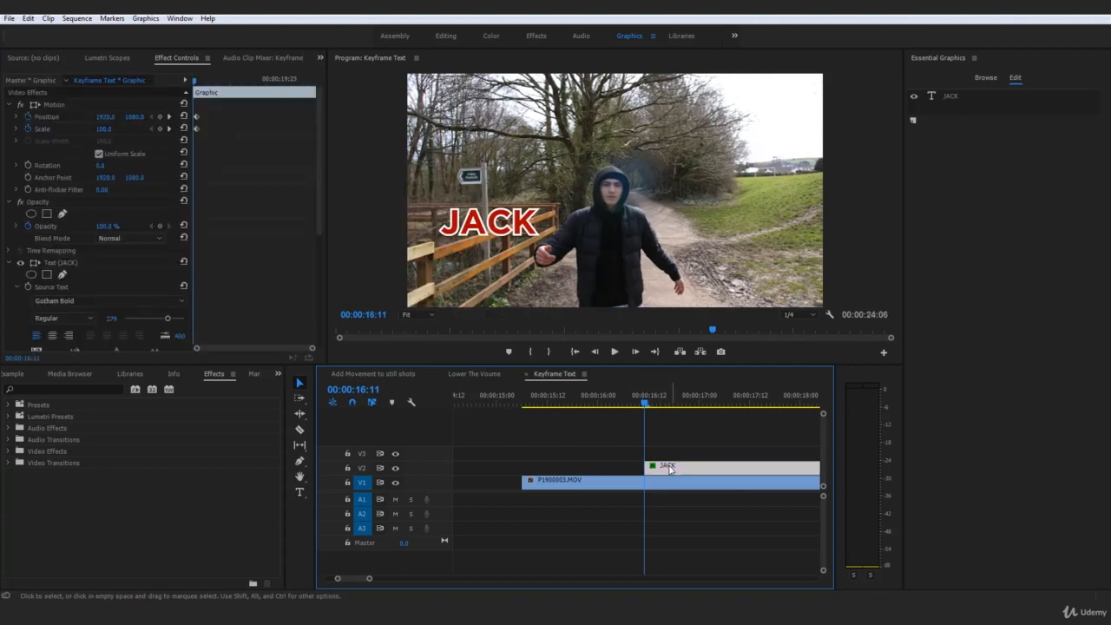
Try reducing the title's Scale to 65 at 00:00:16:11.
left_click_drag(315, 350, 296, 352)
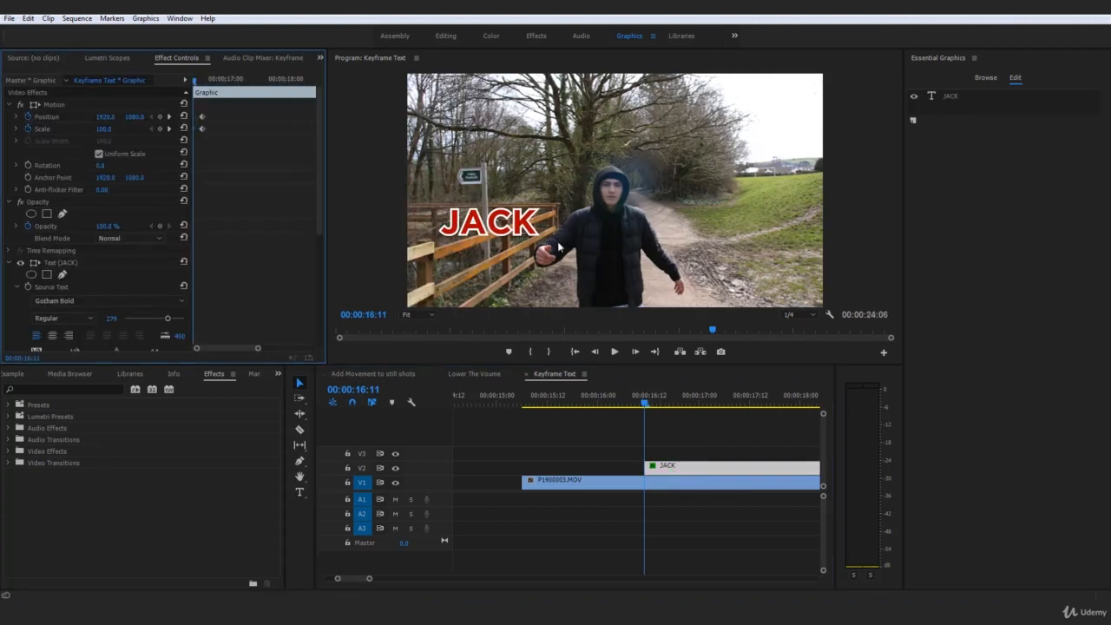
left_click_drag(371, 581, 422, 579)
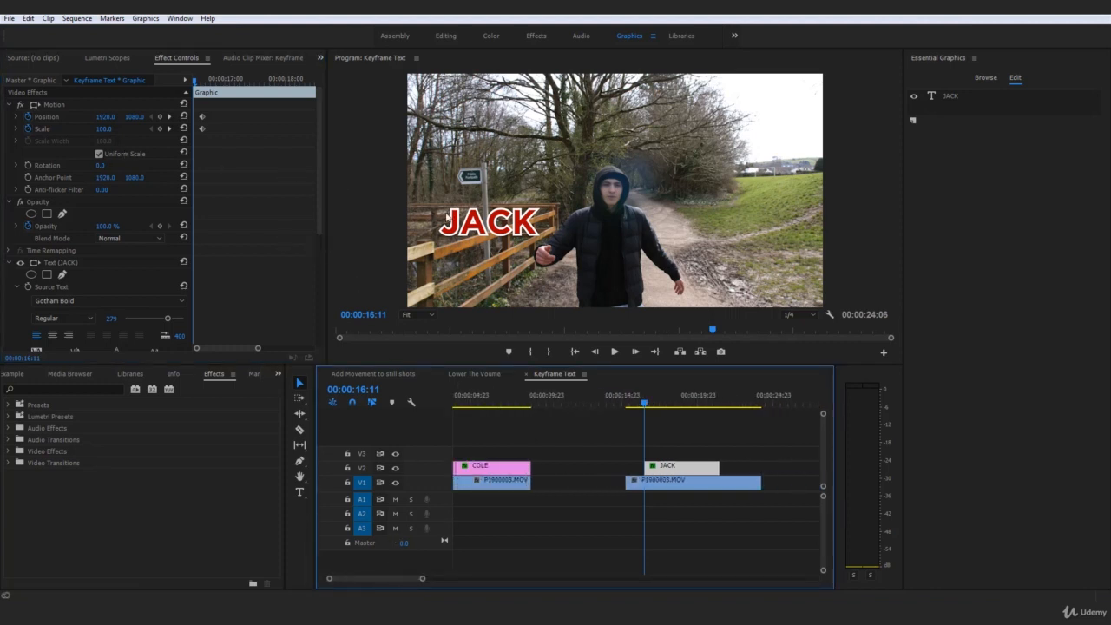
left_click(488, 233)
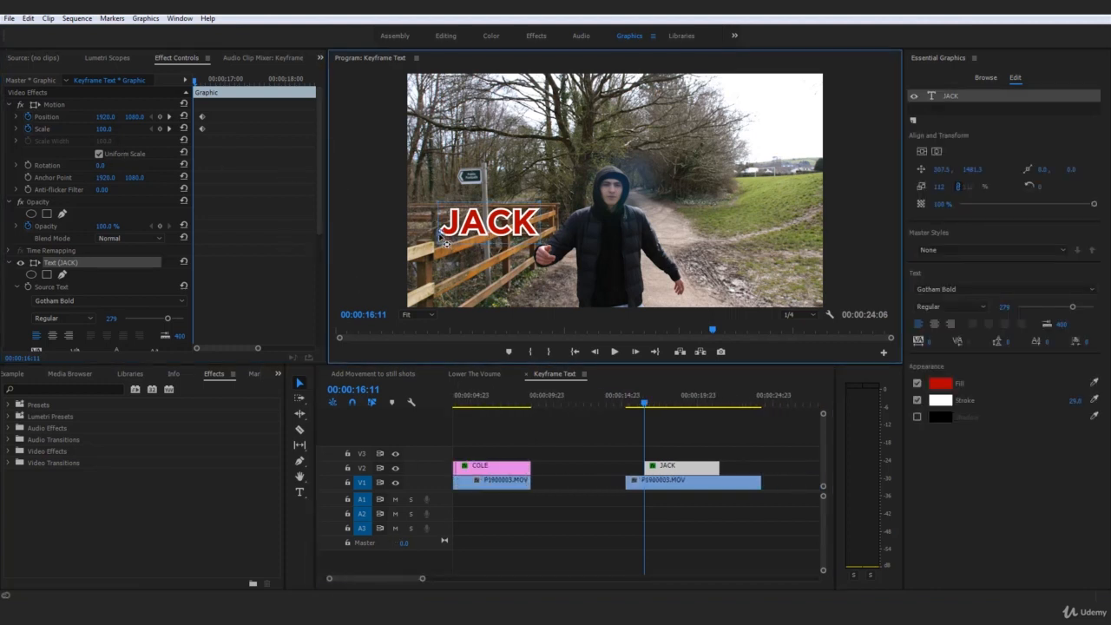
left_click_drag(441, 236, 538, 255)
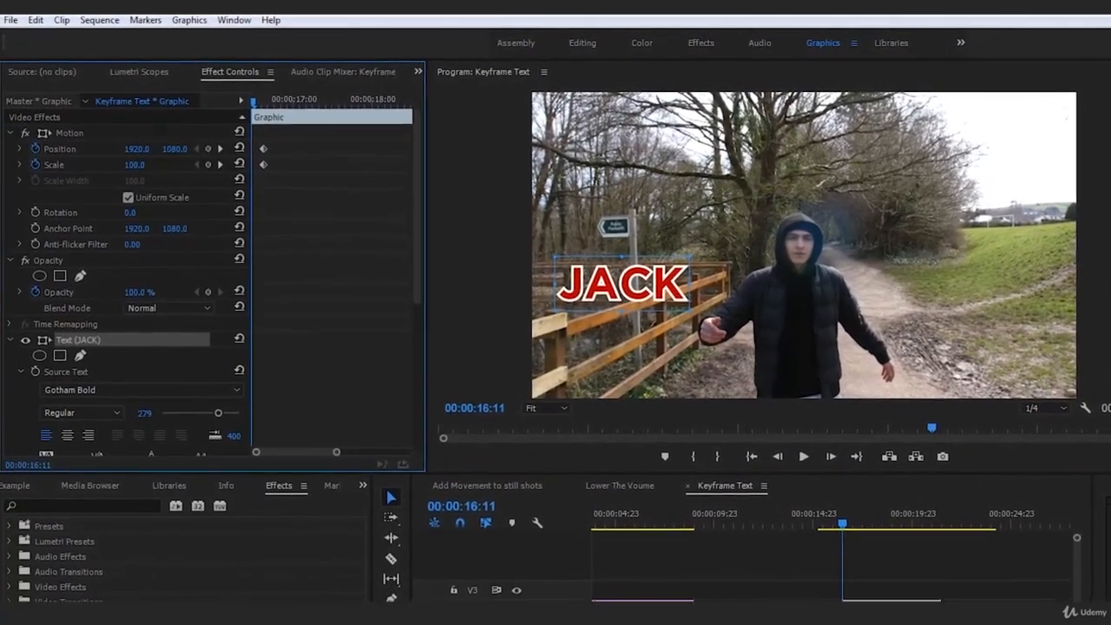
left_click_drag(139, 170, 110, 170)
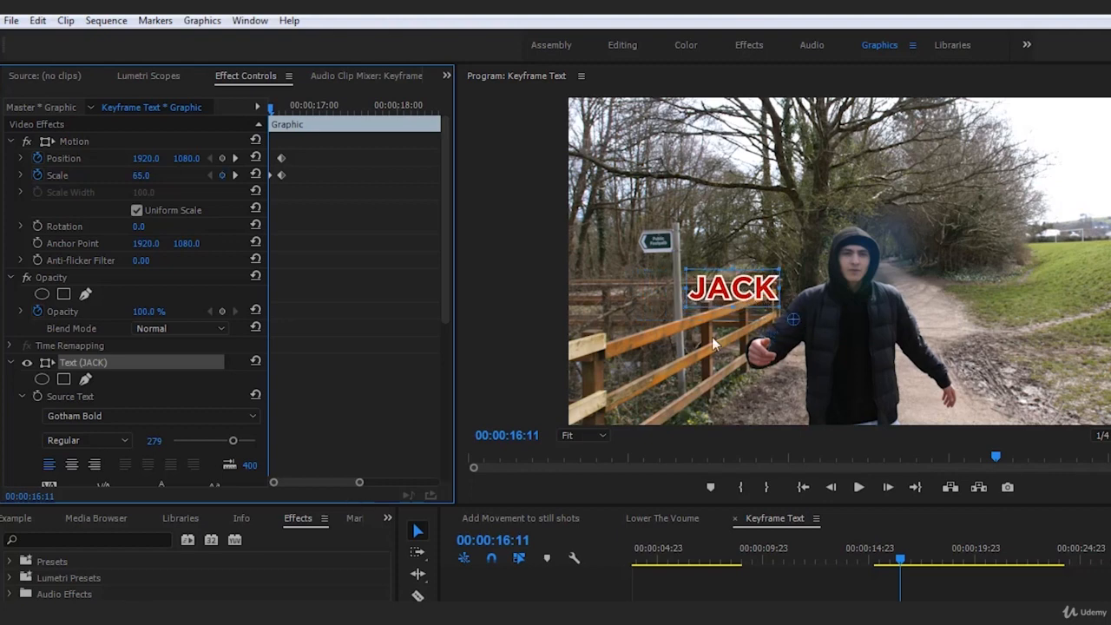
key("ctrl+z")
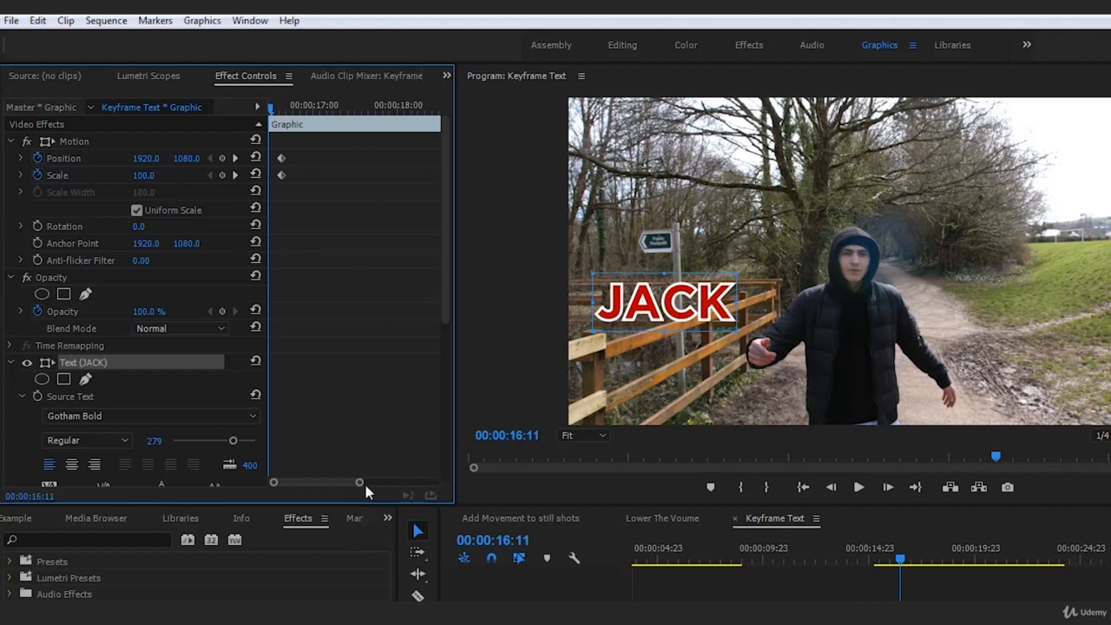
Set the title's motion Scale to 50 at its first frame, 00:00:16:11.
left_click_drag(366, 492, 330, 489)
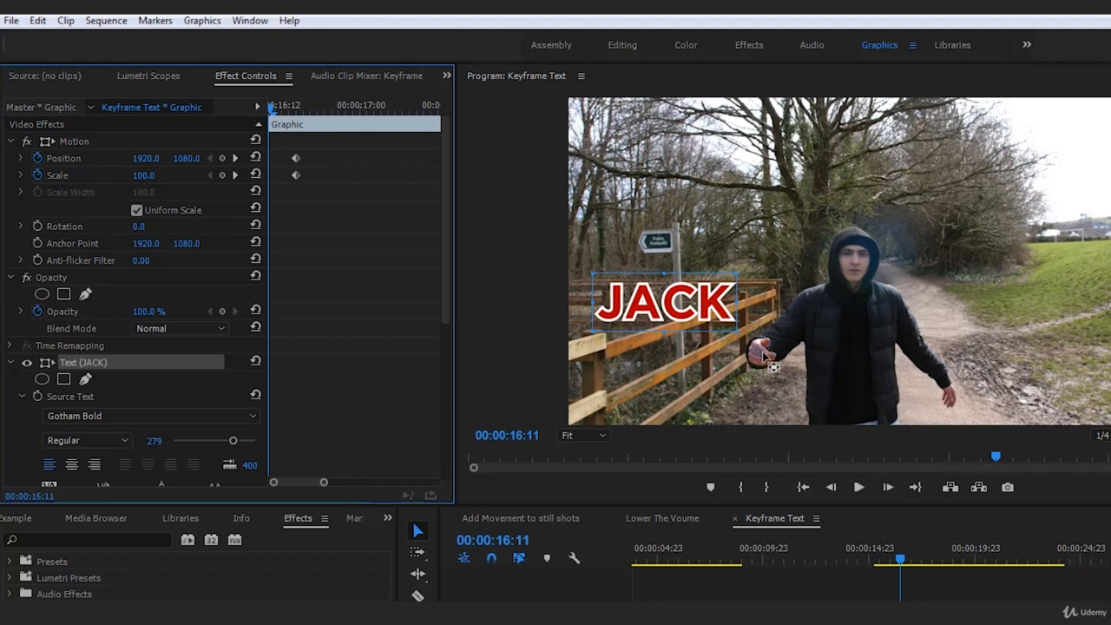
left_click(146, 175)
type("50")
key("Return")
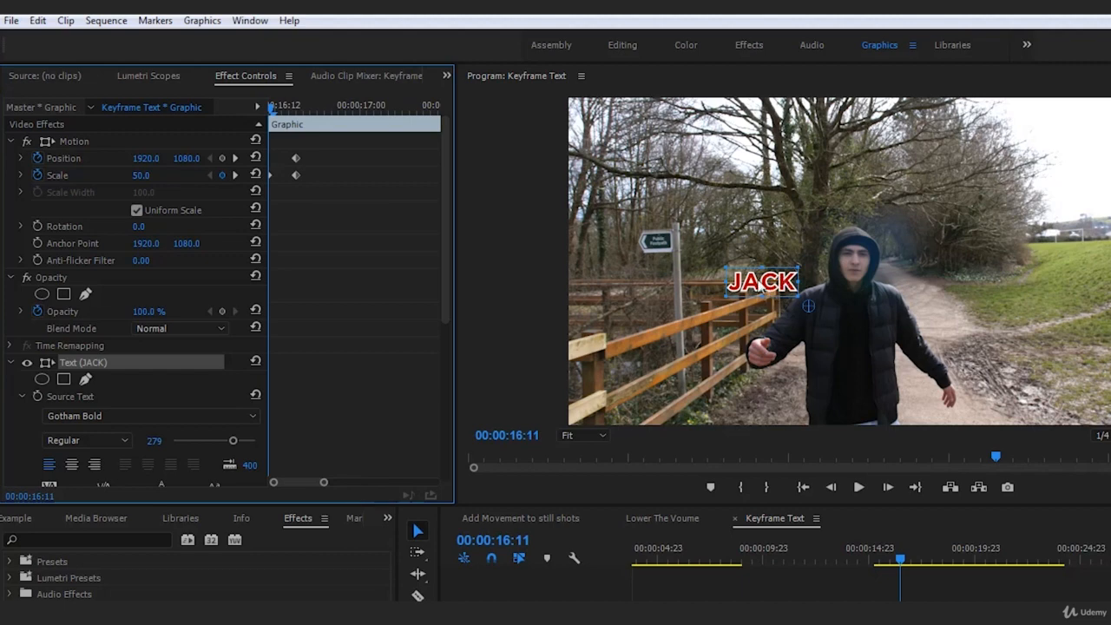
At 00:00:16:11, move the title down toward the man's outstretched hand and place its anchor point on the hand.
left_click(75, 161)
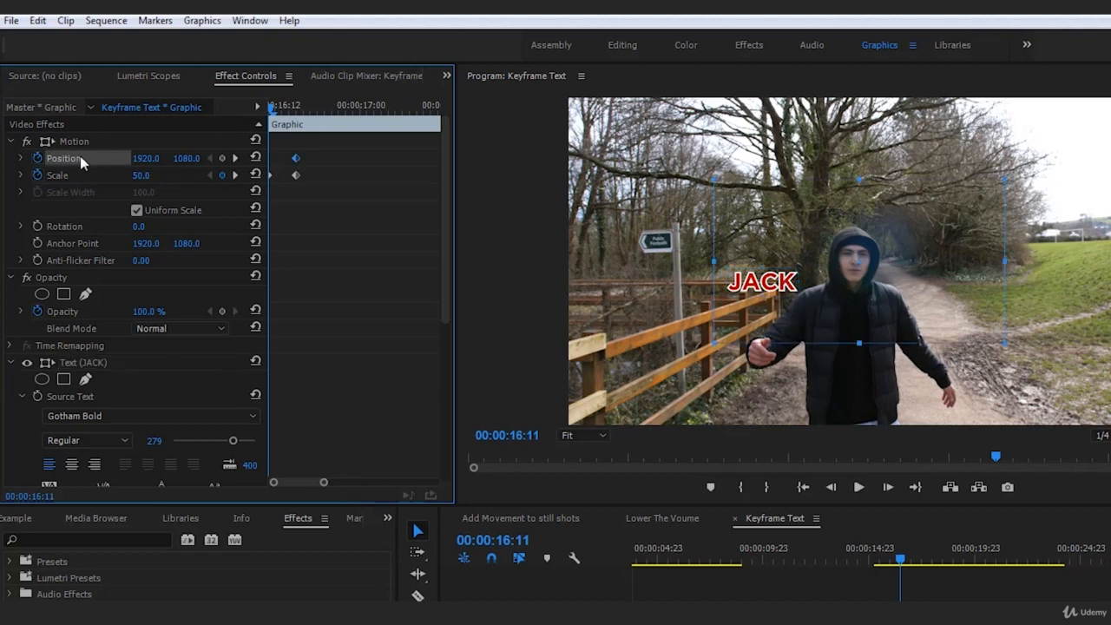
left_click_drag(831, 280, 757, 361)
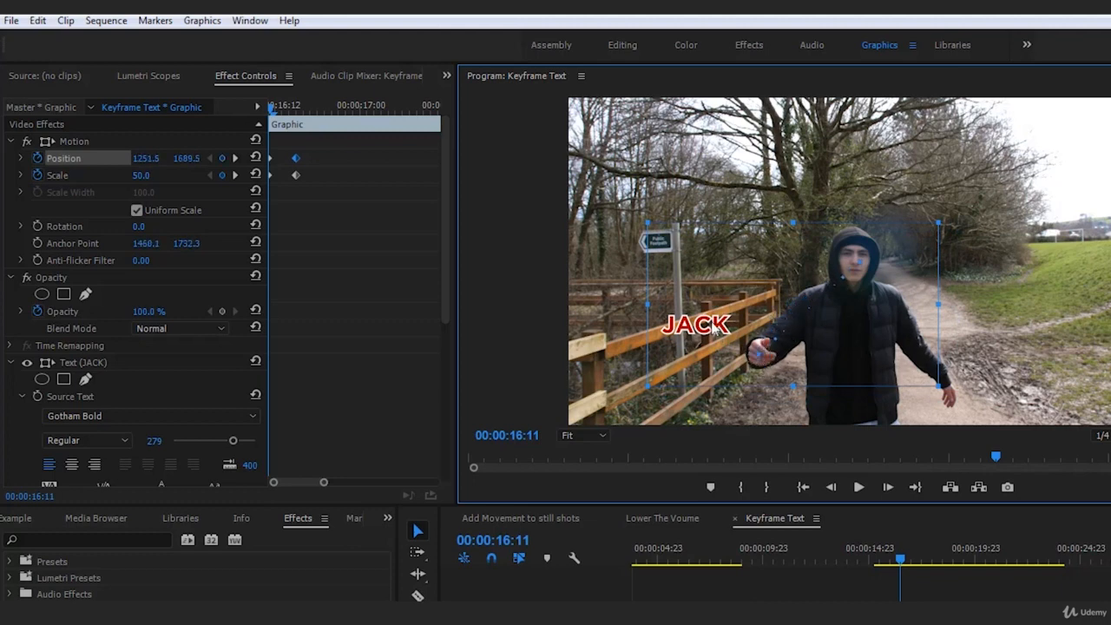
left_click_drag(714, 327, 718, 323)
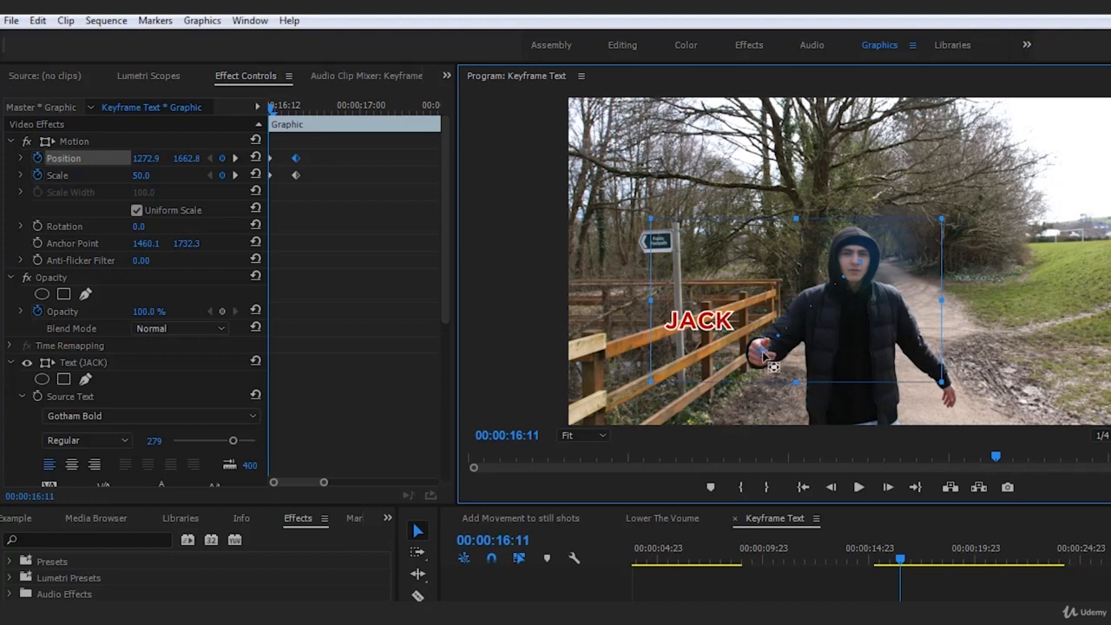
Shrink the title's Scale to 20 at 00:00:16:11 and move it onto the hand, at Position 1272.9, 1716.2.
left_click(147, 175)
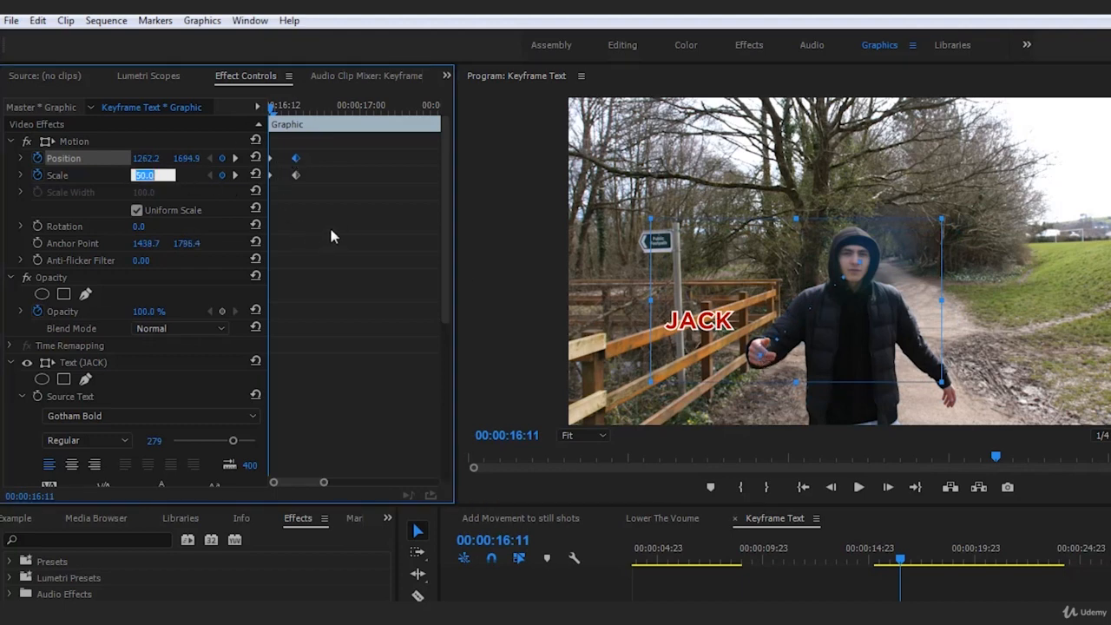
type("30")
key("BackSpace")
type("20")
key("Return")
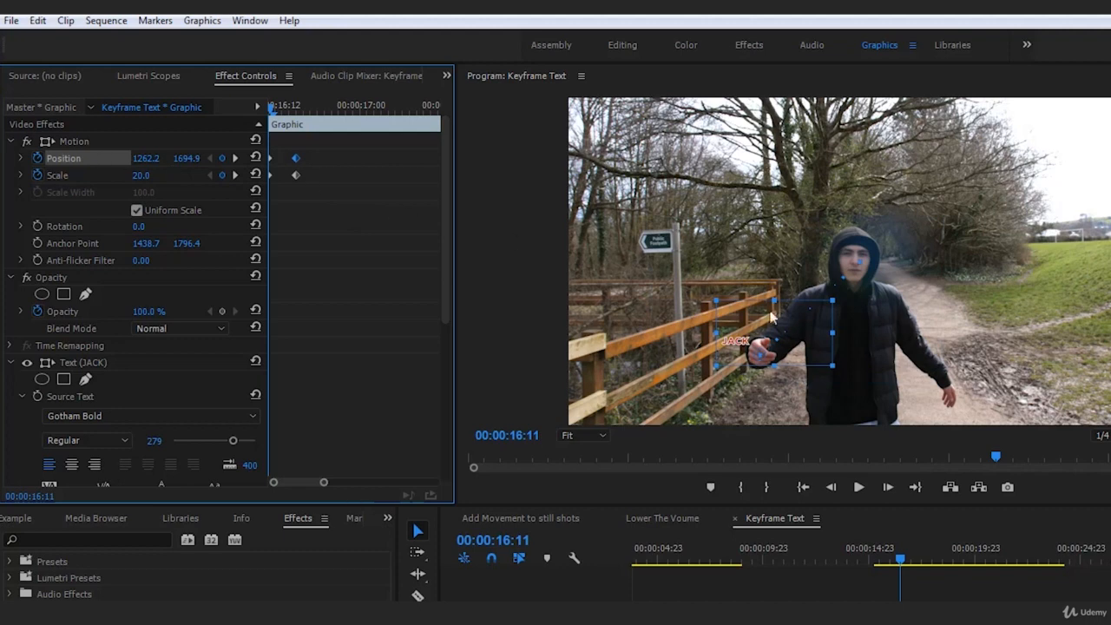
left_click_drag(742, 343, 776, 370)
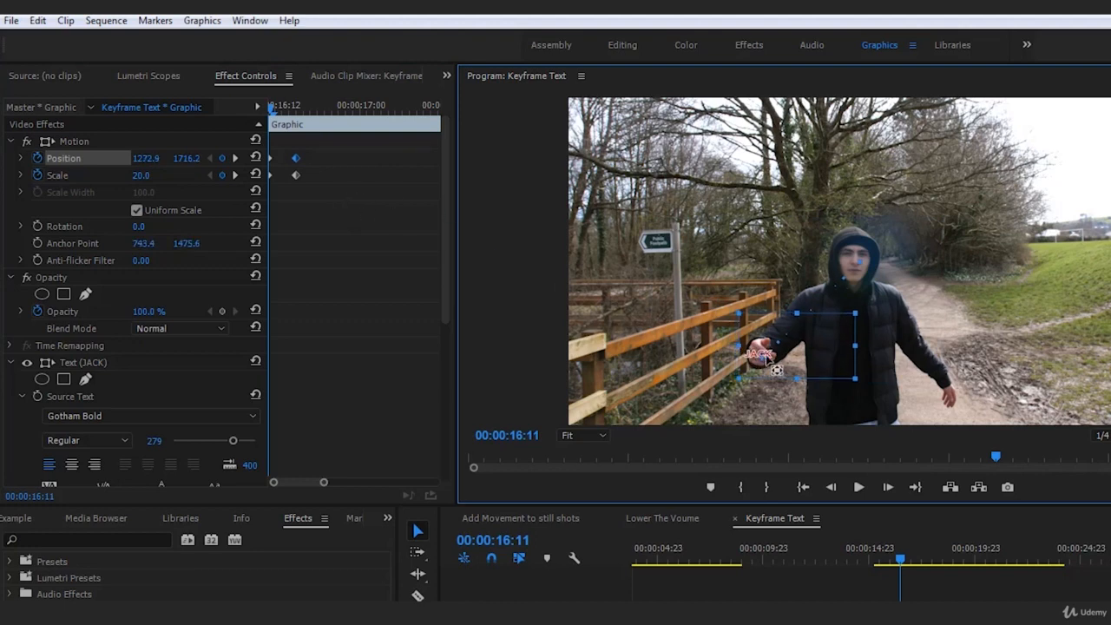
Try a Scale of 10 at 00:00:16:11, settle on 0 for the title, and play back the animation.
left_click(147, 175)
type("10")
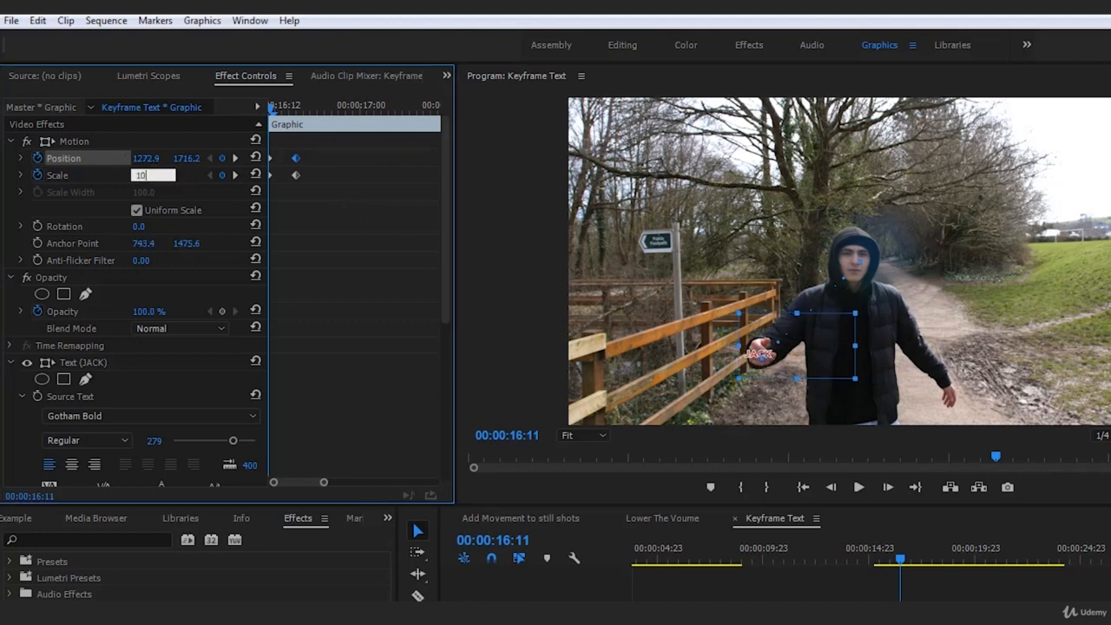
key("Return")
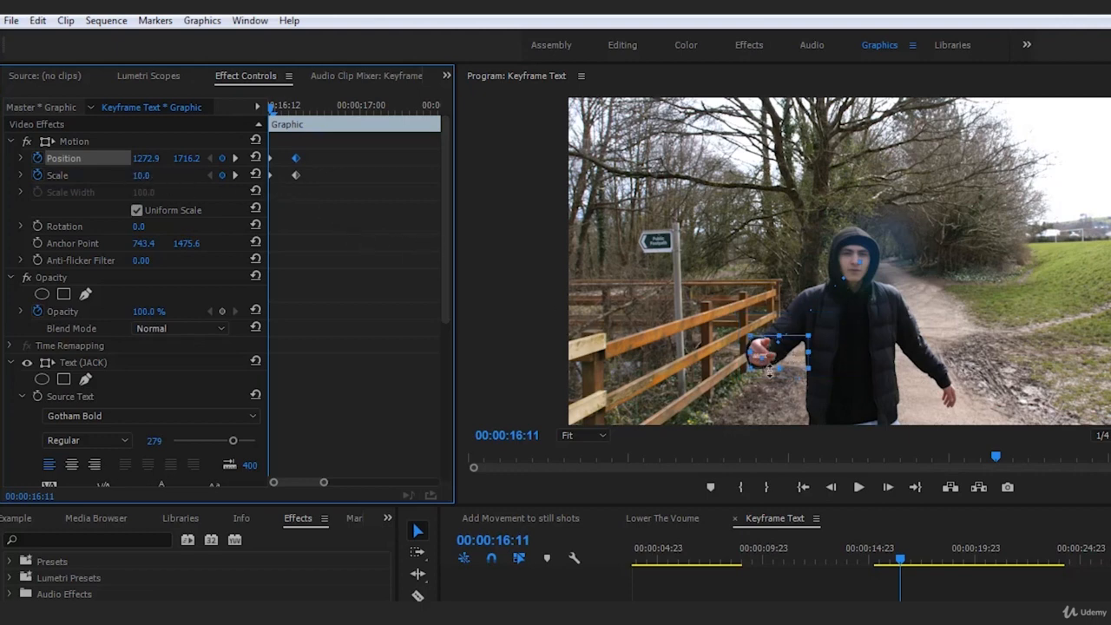
left_click(139, 175)
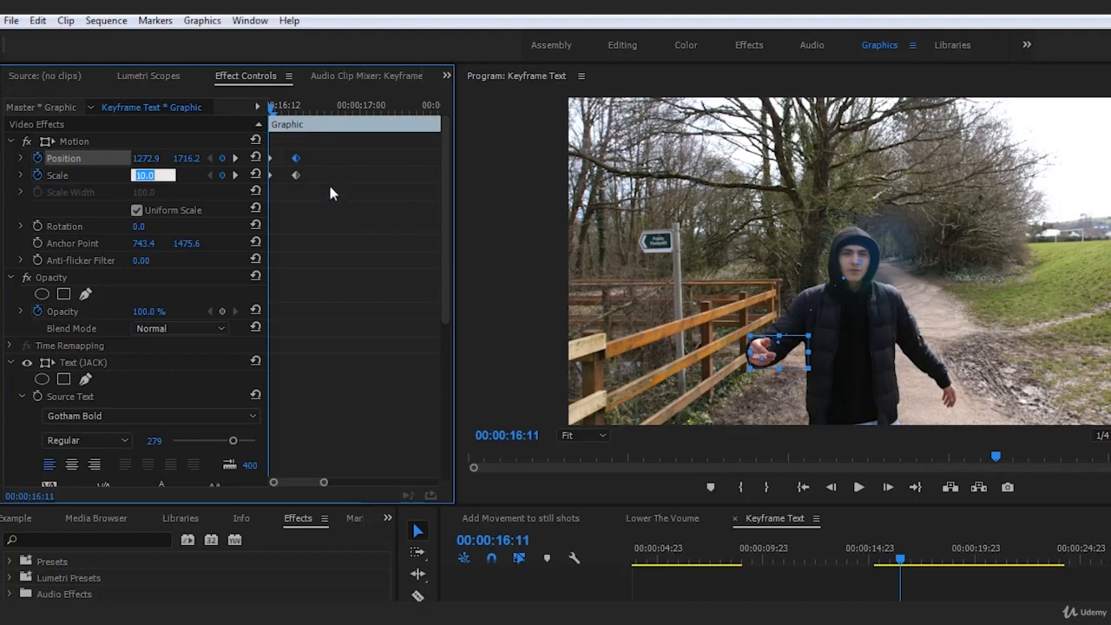
type("0")
key("Return")
left_click(859, 487)
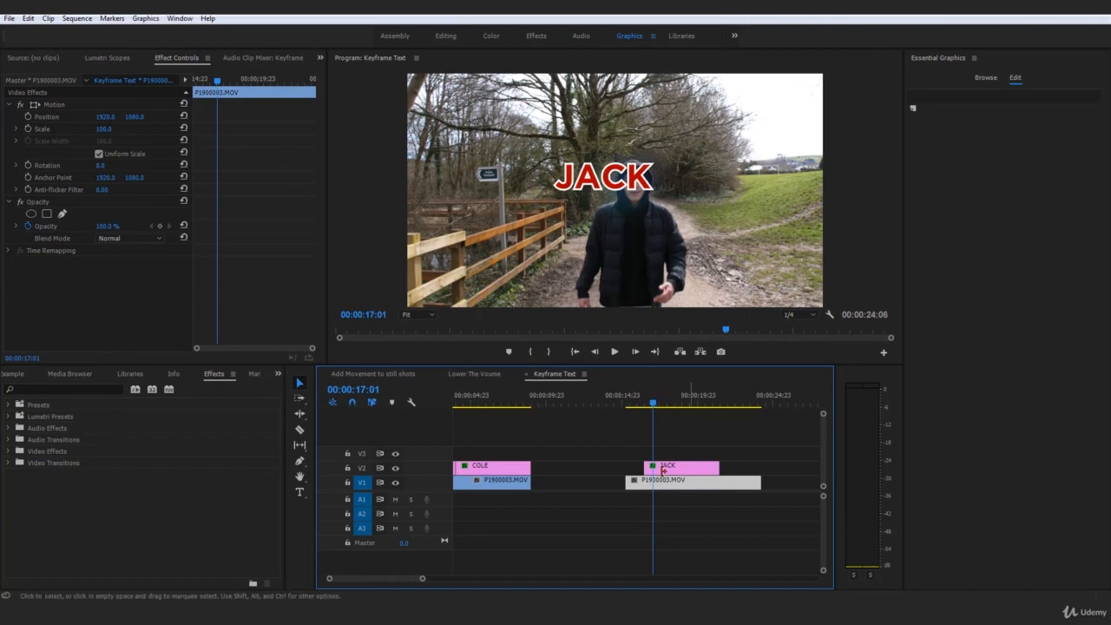
Move the title at its 00:00:16:15 keyframe off the man's face to the fence beside his hand, at about Position 877, 1539.
left_click(669, 469)
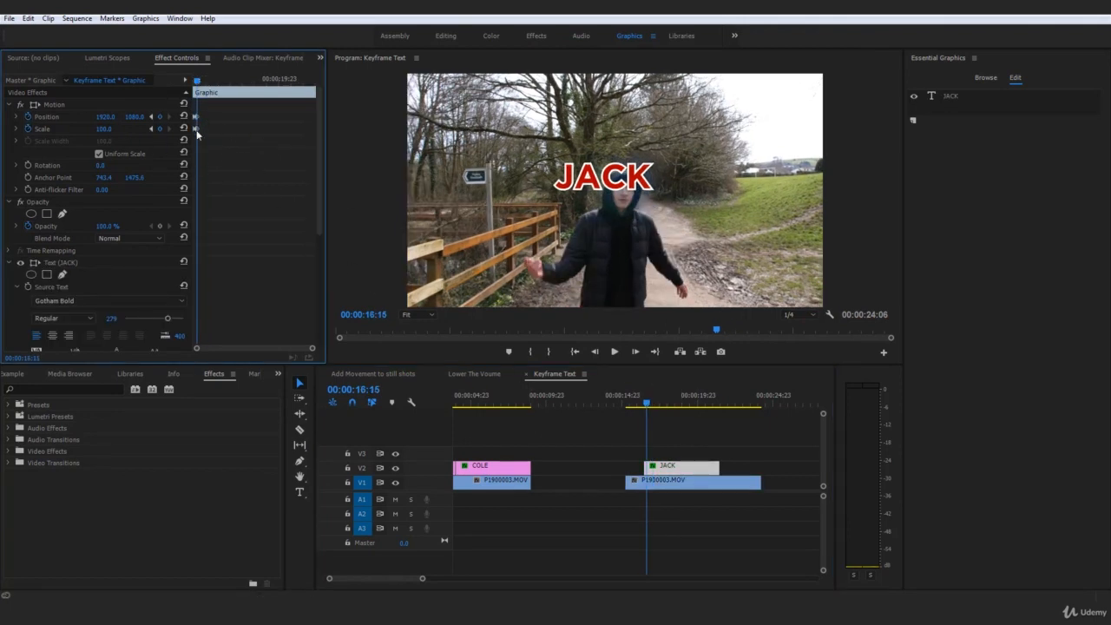
left_click_drag(313, 351, 267, 348)
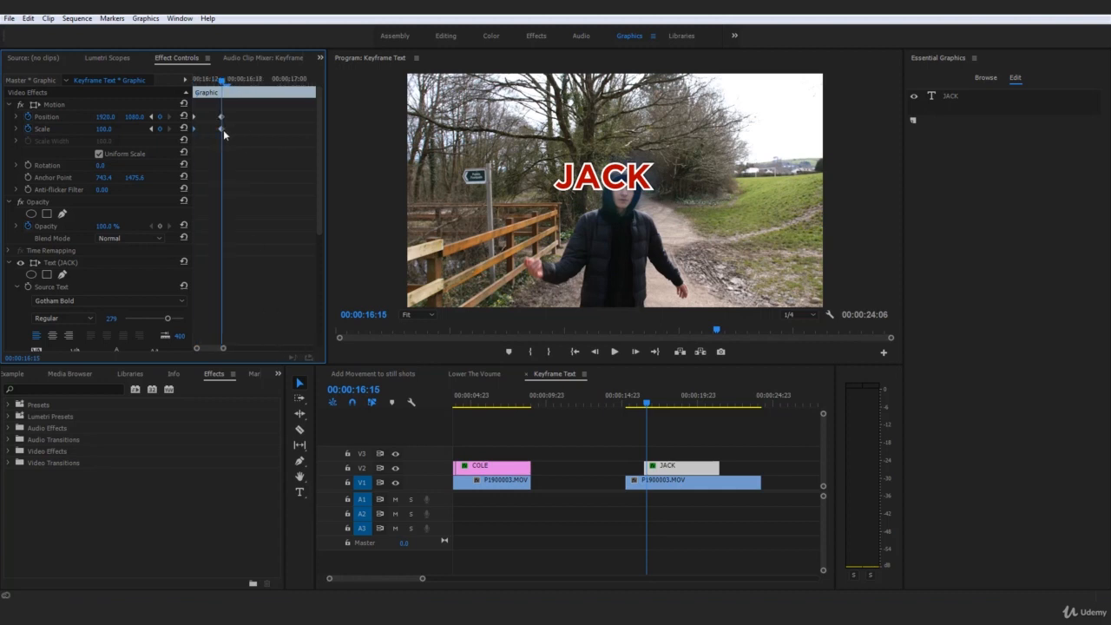
left_click(49, 117)
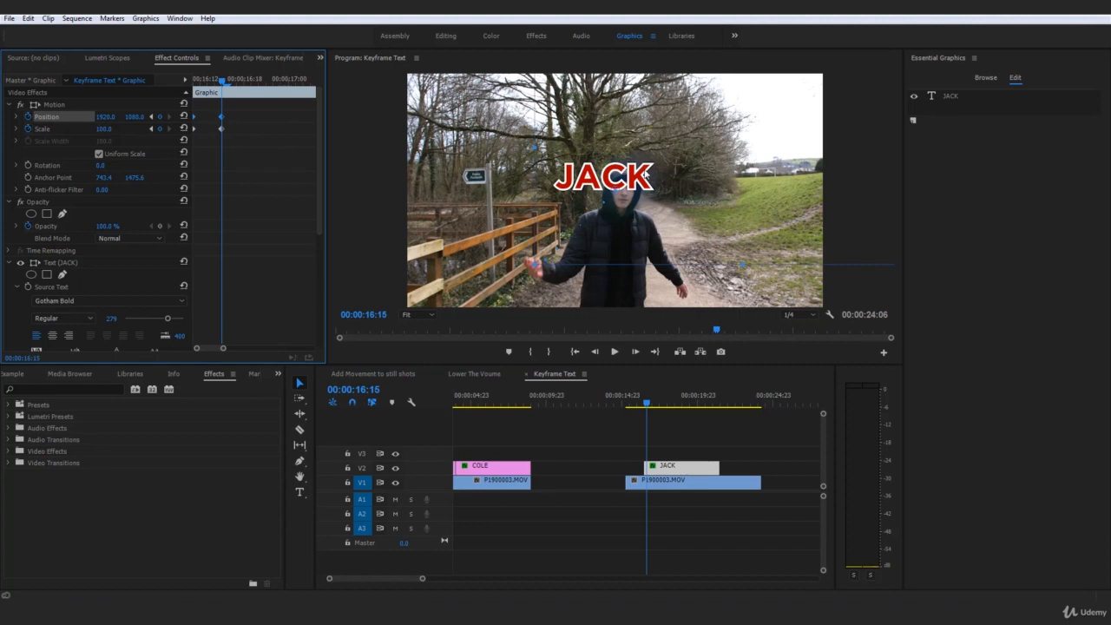
left_click_drag(646, 174, 537, 223)
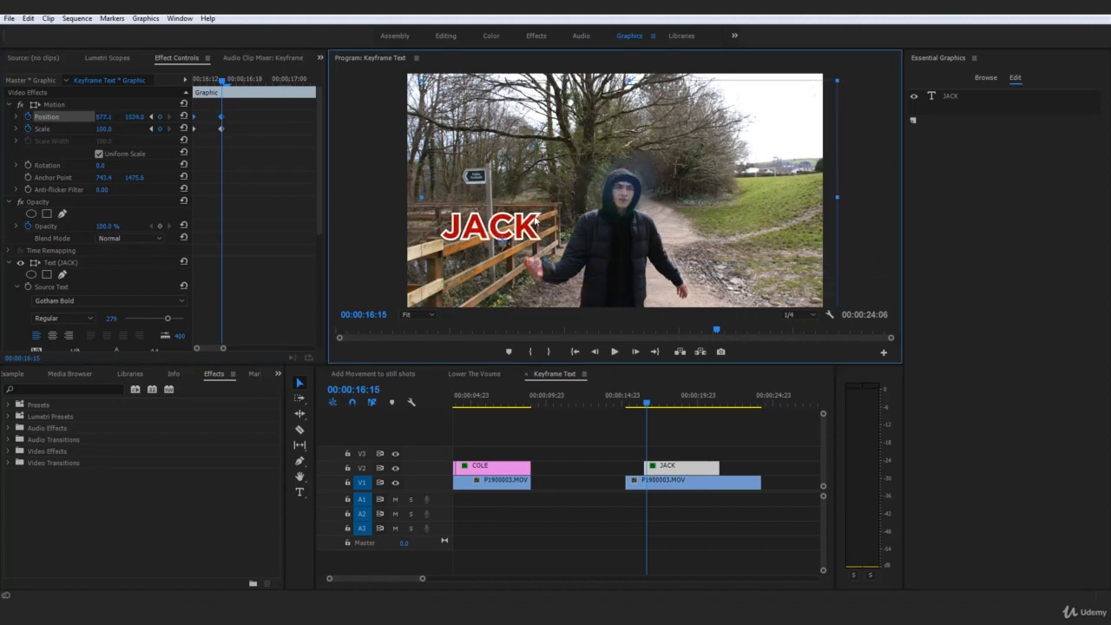
Play back the second clip repeatedly from its start to check the title's entrance against the man's hand gesture.
left_click_drag(223, 80, 193, 83)
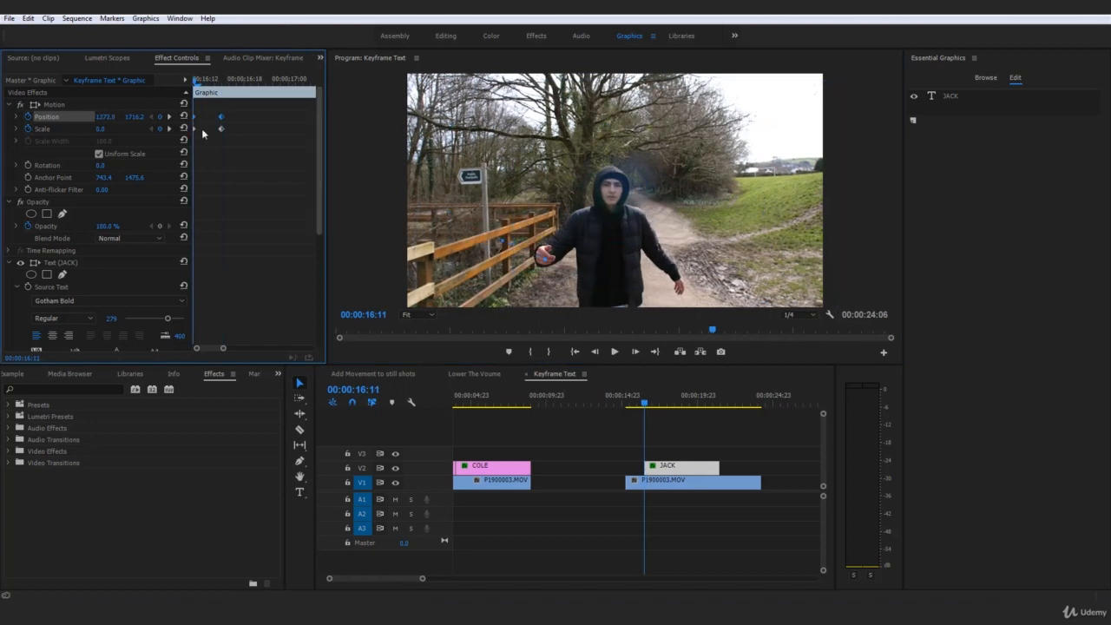
left_click(786, 423)
key("space")
key("space")
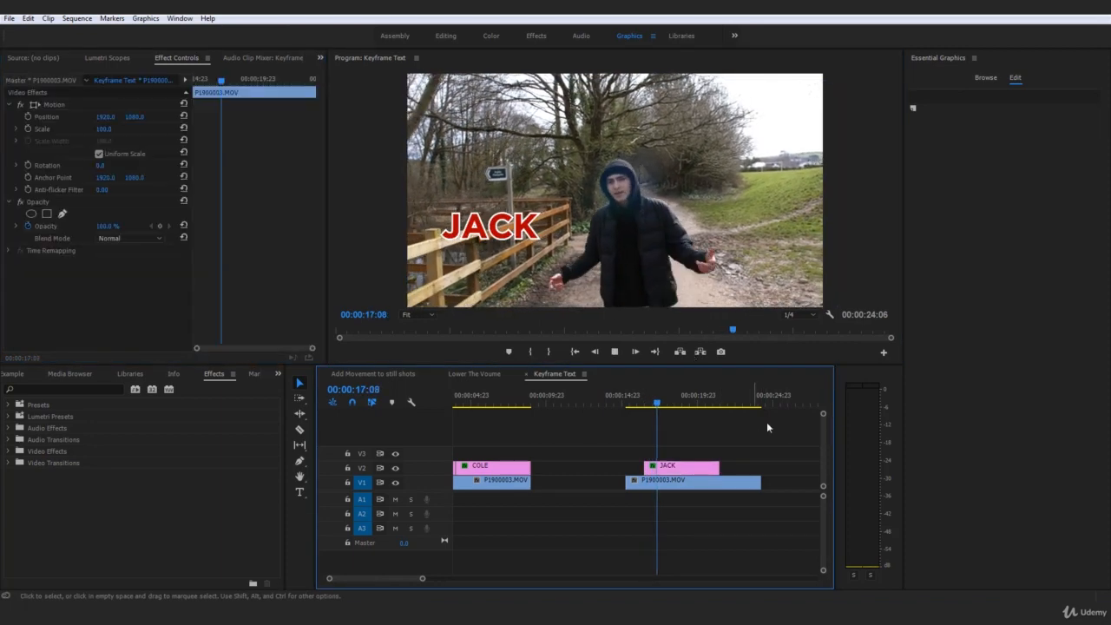
left_click(627, 401)
left_click(719, 429)
key("space")
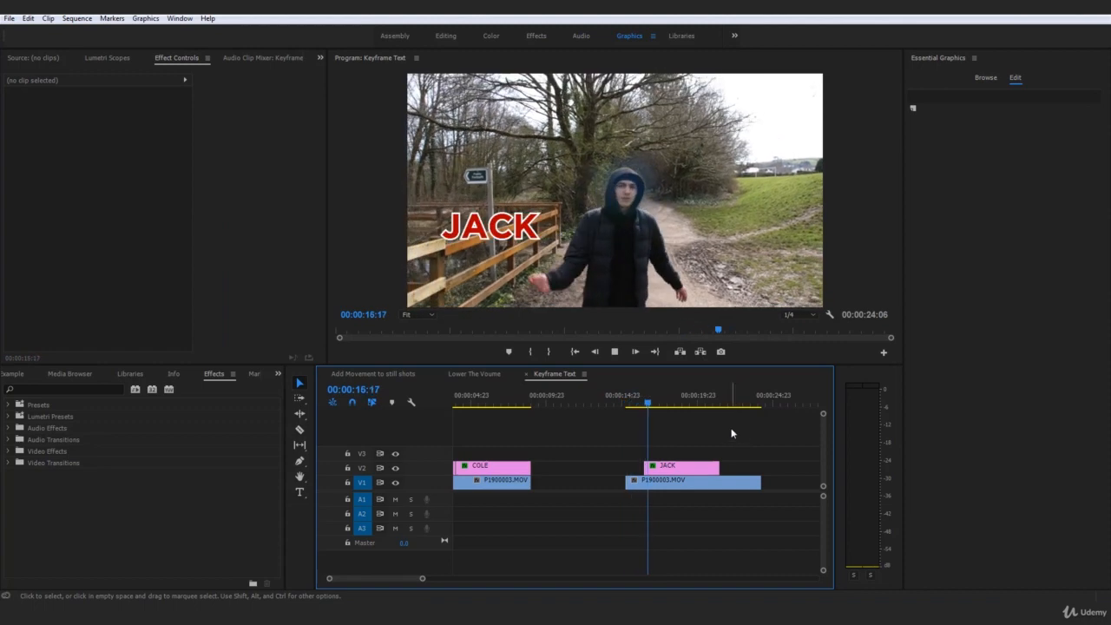
key("space")
left_click(628, 402)
left_click(711, 434)
key("space")
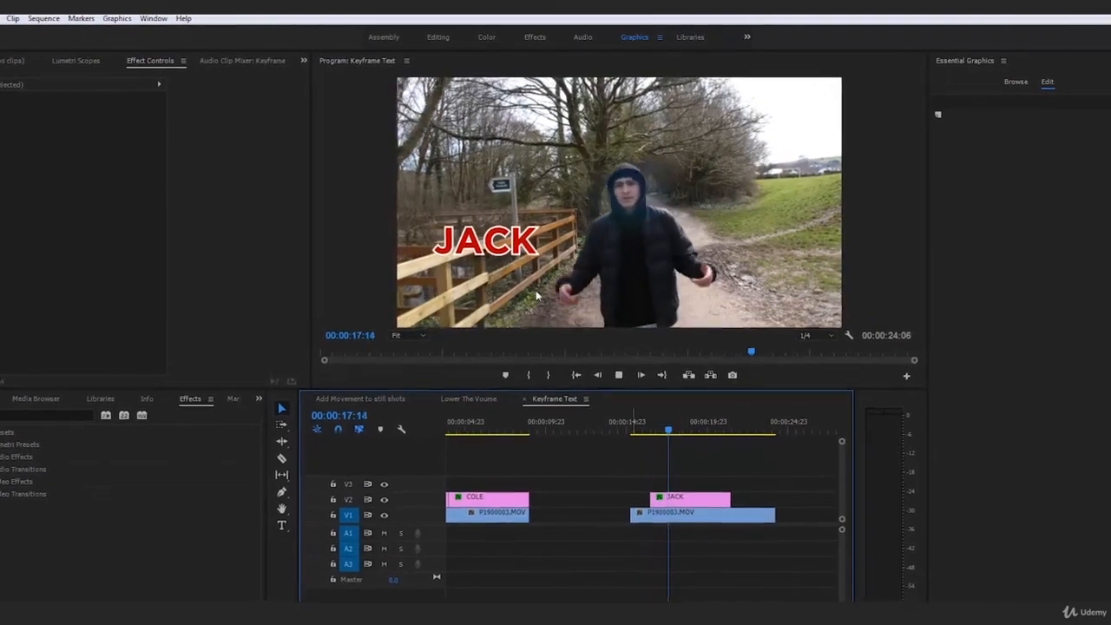
key("space")
left_click(632, 433)
key("space")
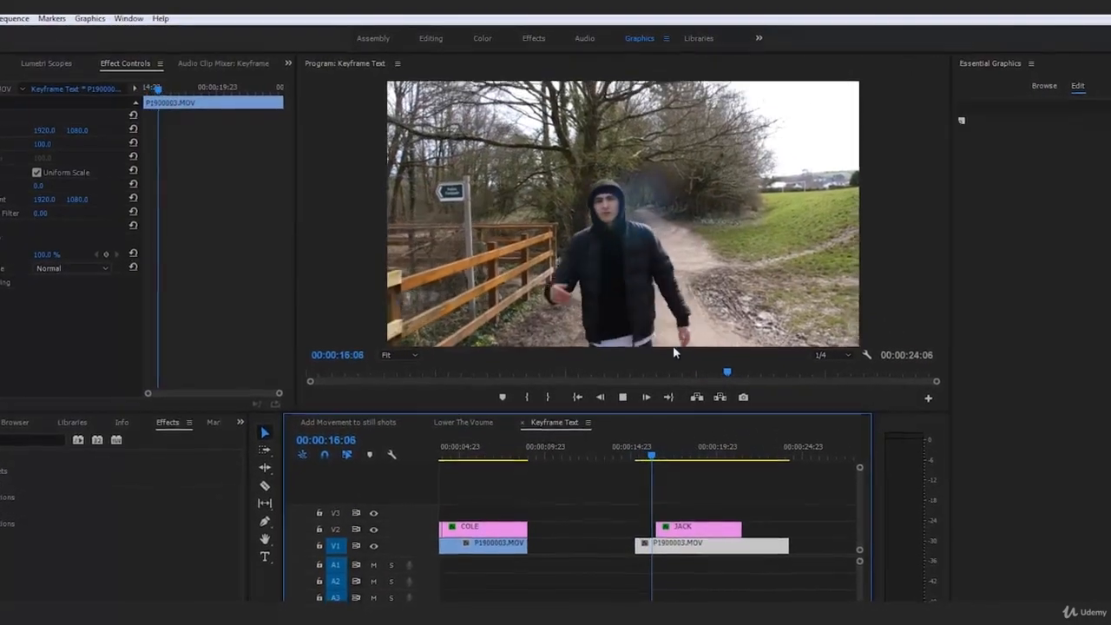
key("space")
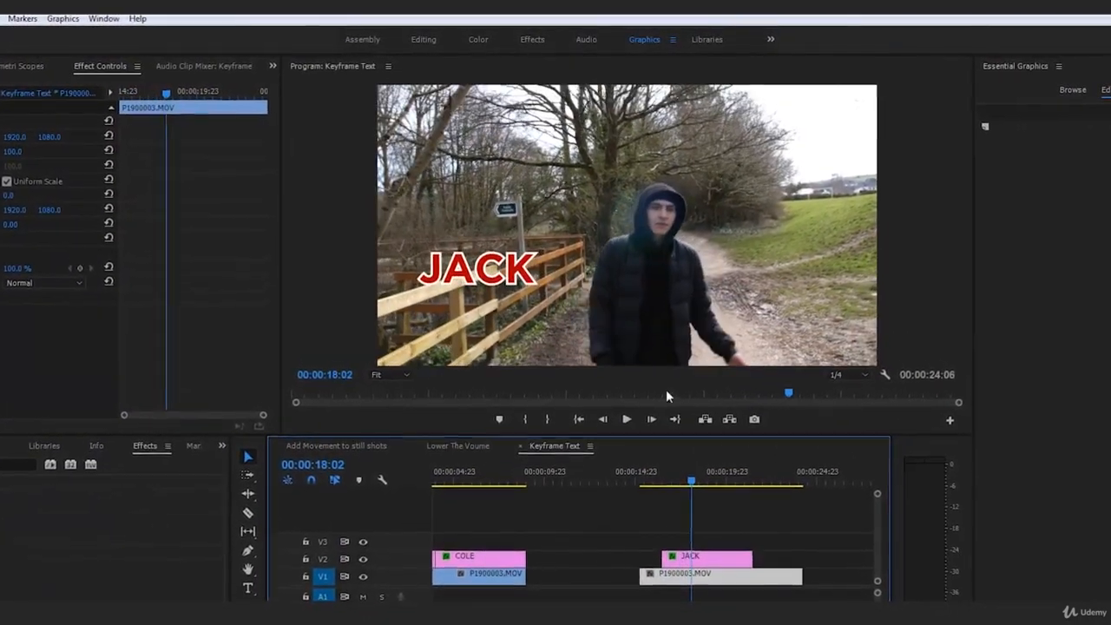
left_click_drag(667, 480, 643, 490)
key("space")
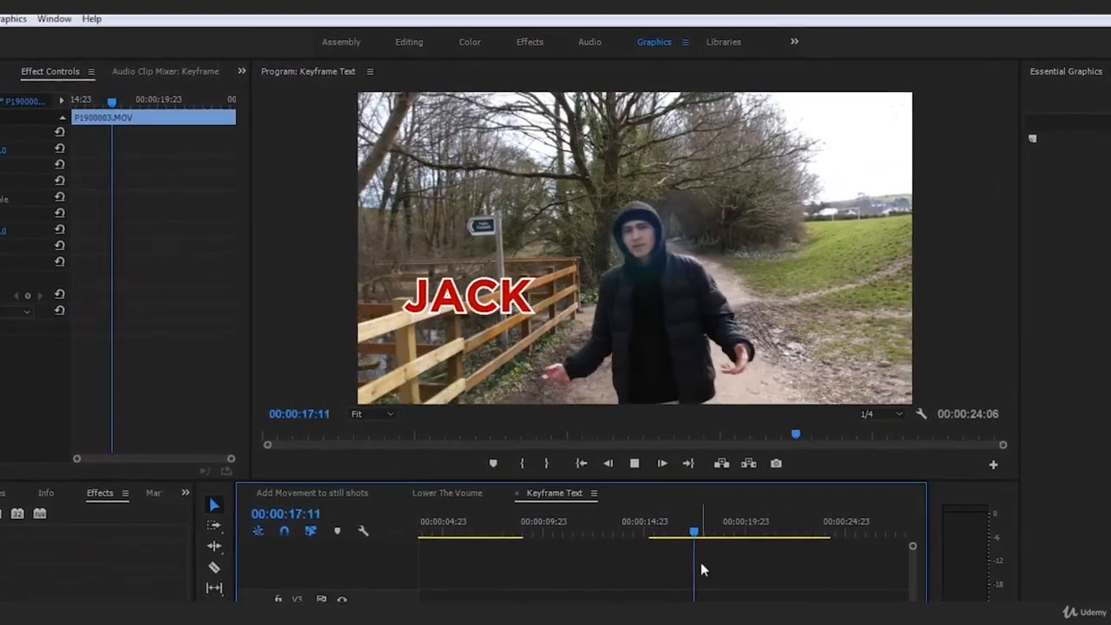
key("space")
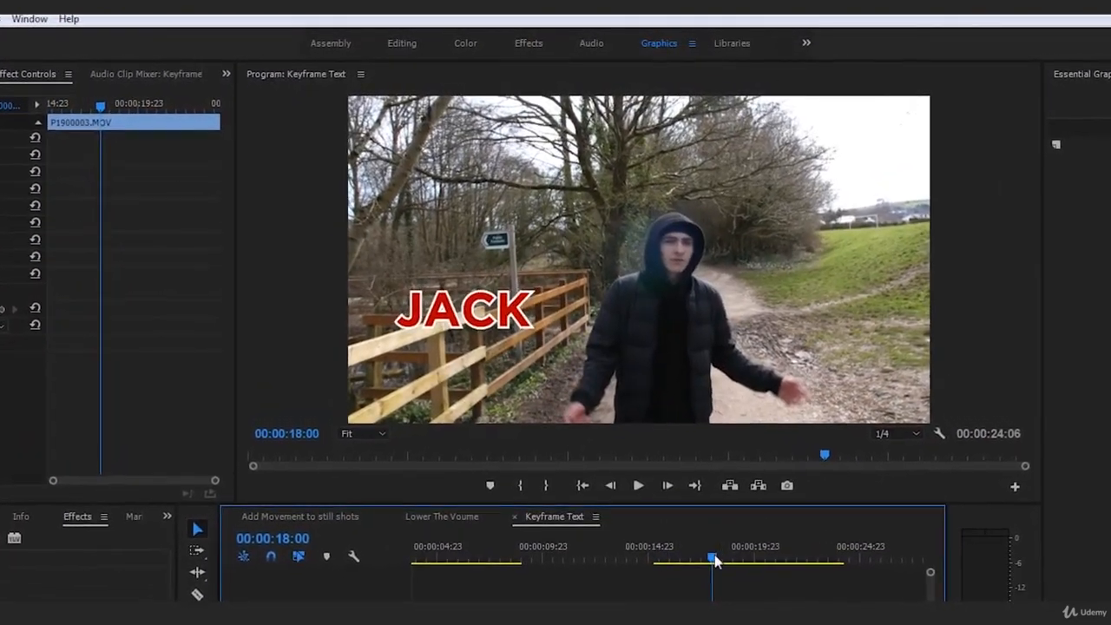
Find the frame where the gesture begins and shift the title clip earlier to start at 00:00:16:07.
left_click_drag(710, 538, 683, 566)
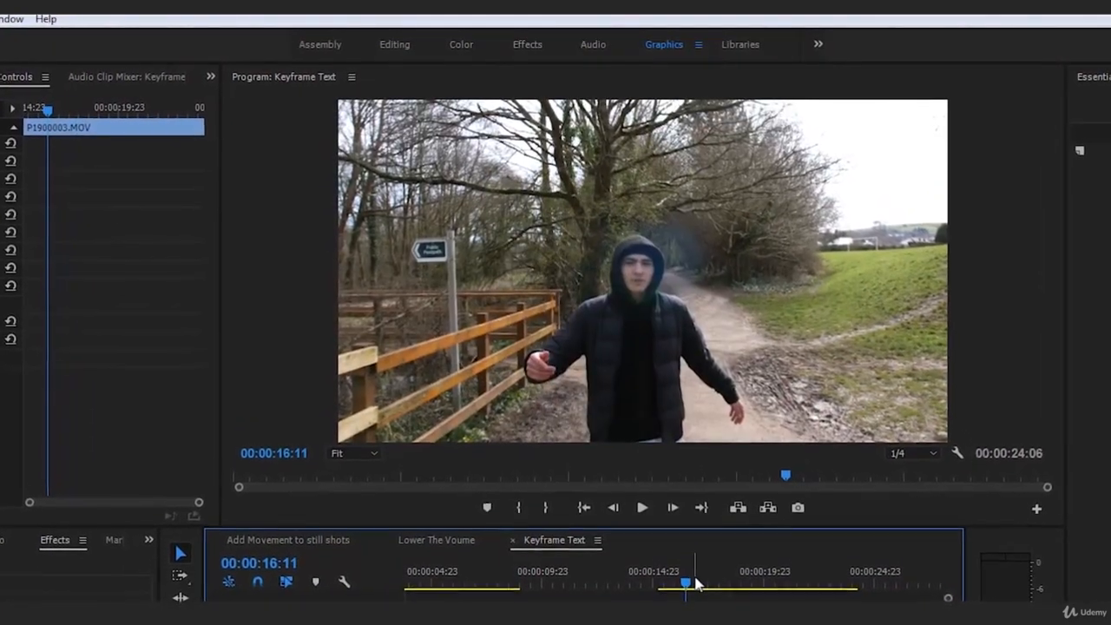
key("Left")
key("Left")
key("Left")
key("Left")
key("Left")
key("Left")
key("Left")
key("Right")
key("Right")
key("Right")
key("Right")
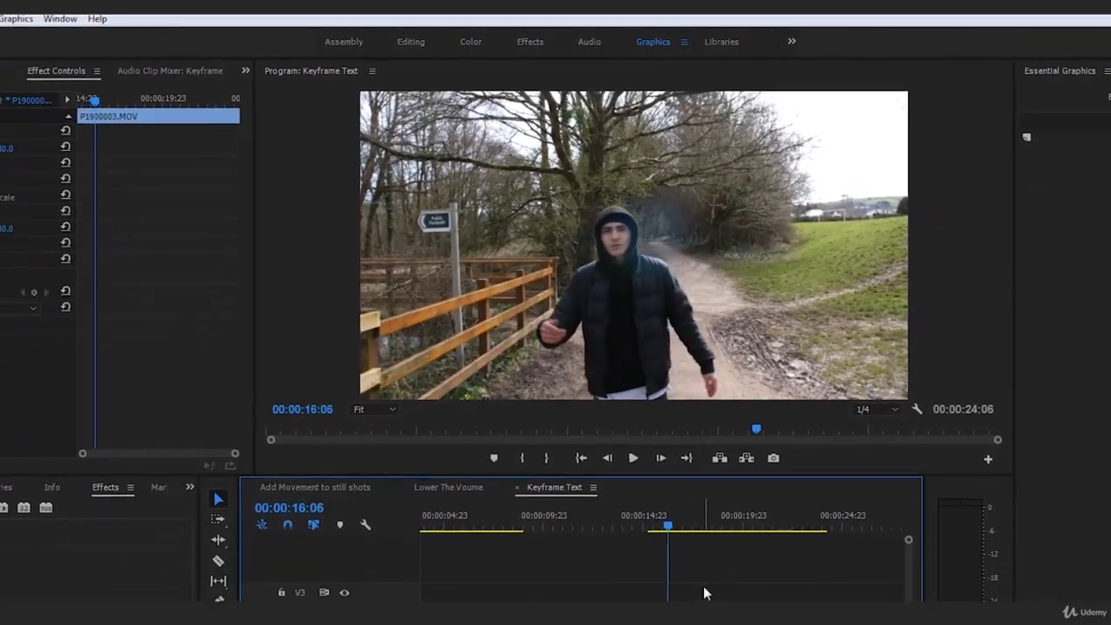
left_click_drag(701, 569, 697, 569)
left_click(708, 538)
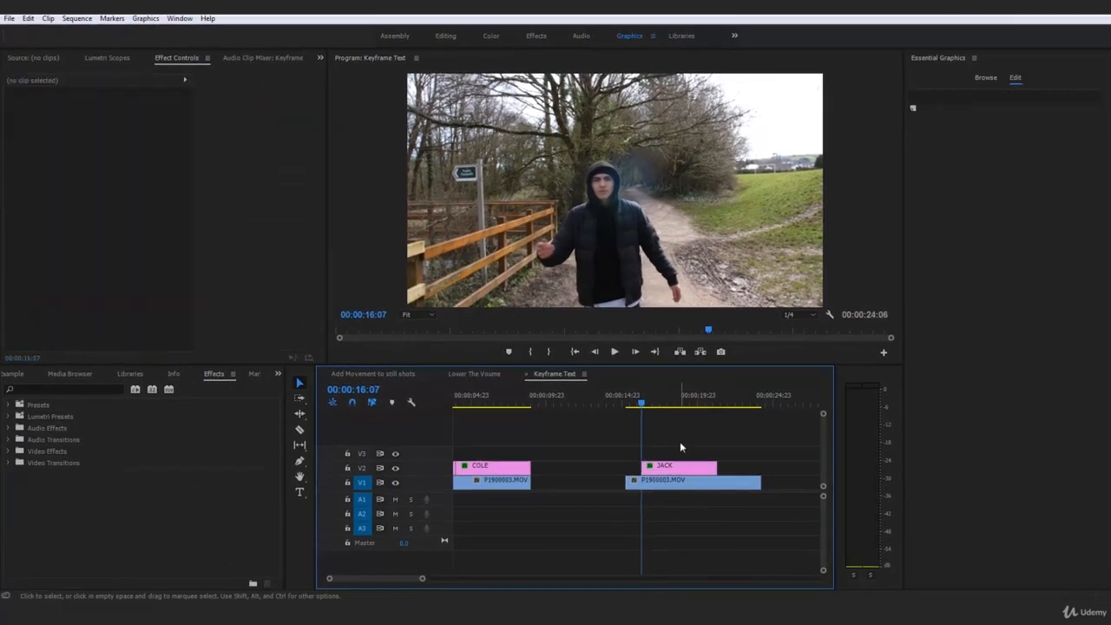
Play back the second clip from its start to check the title's new timing.
key("space")
left_click(625, 398)
key("space")
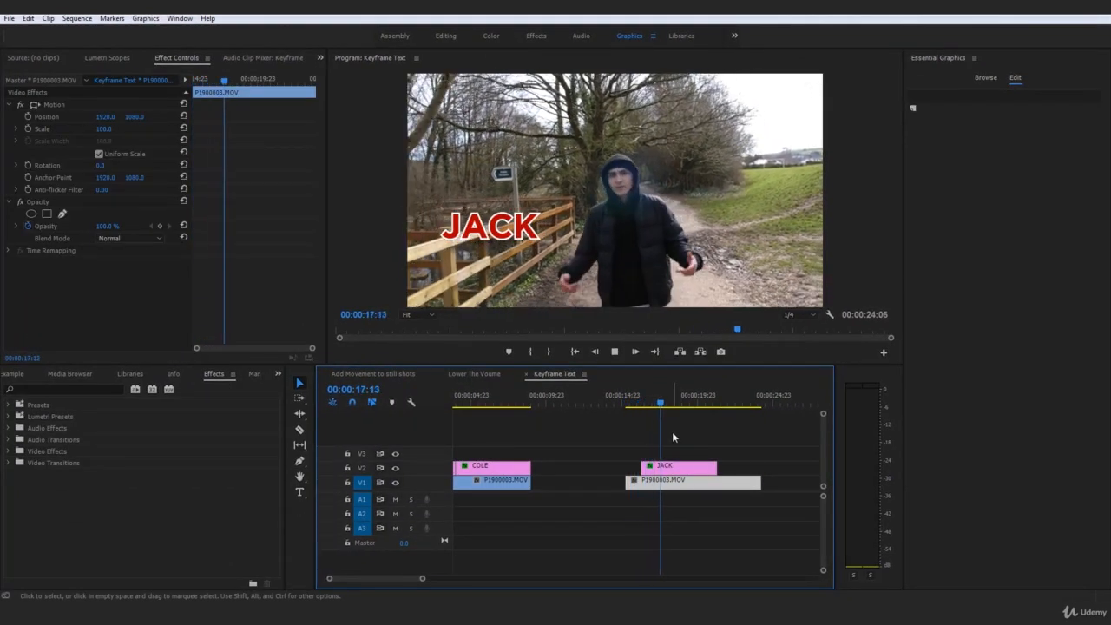
key("space")
Add Scale and Position keyframes to the title at 00:00:17:19, keeping its current size and place.
left_click(662, 405)
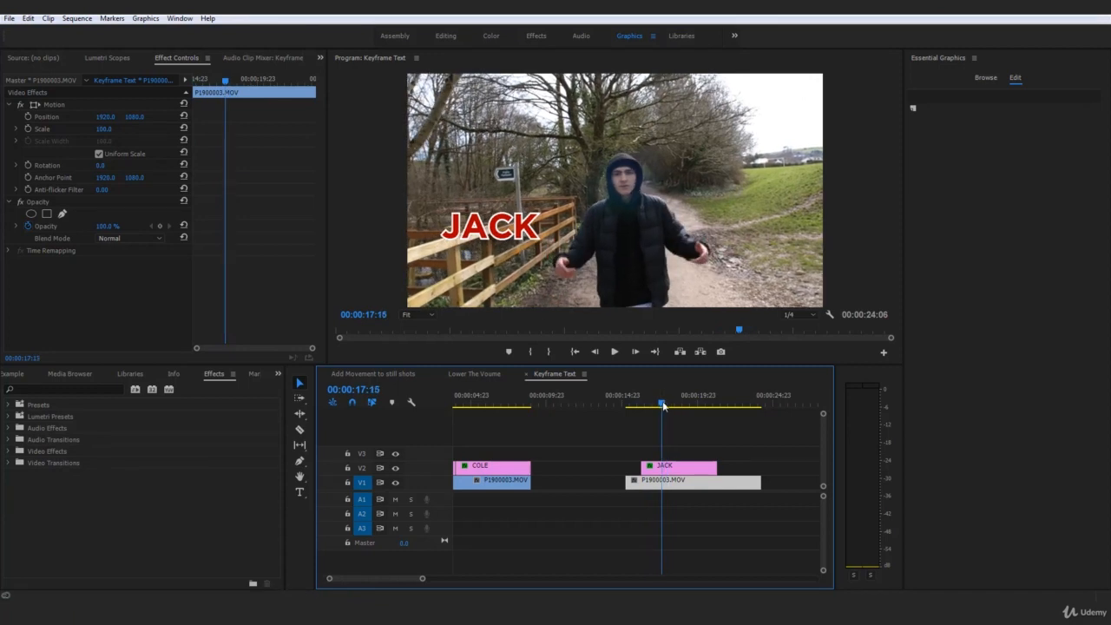
left_click_drag(664, 406, 667, 408)
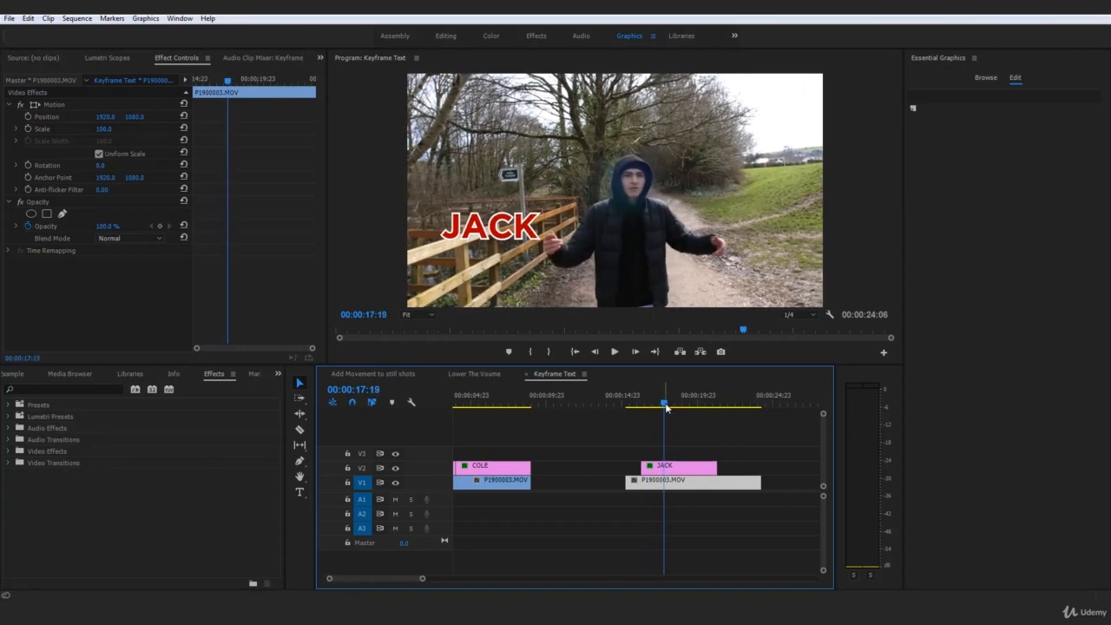
left_click(679, 469)
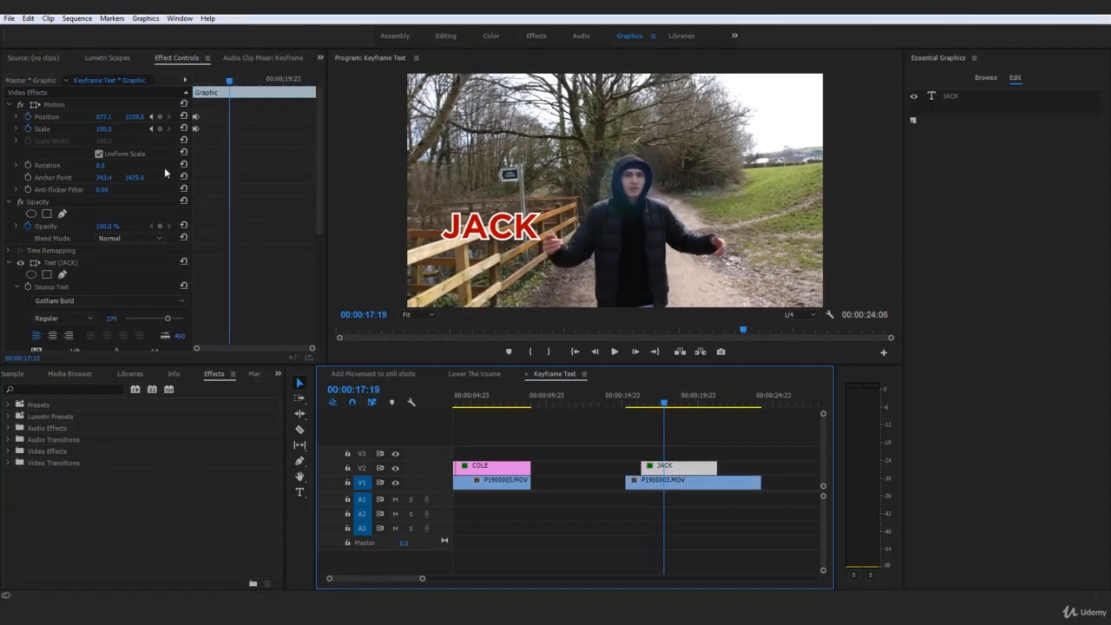
left_click(159, 128)
left_click(158, 117)
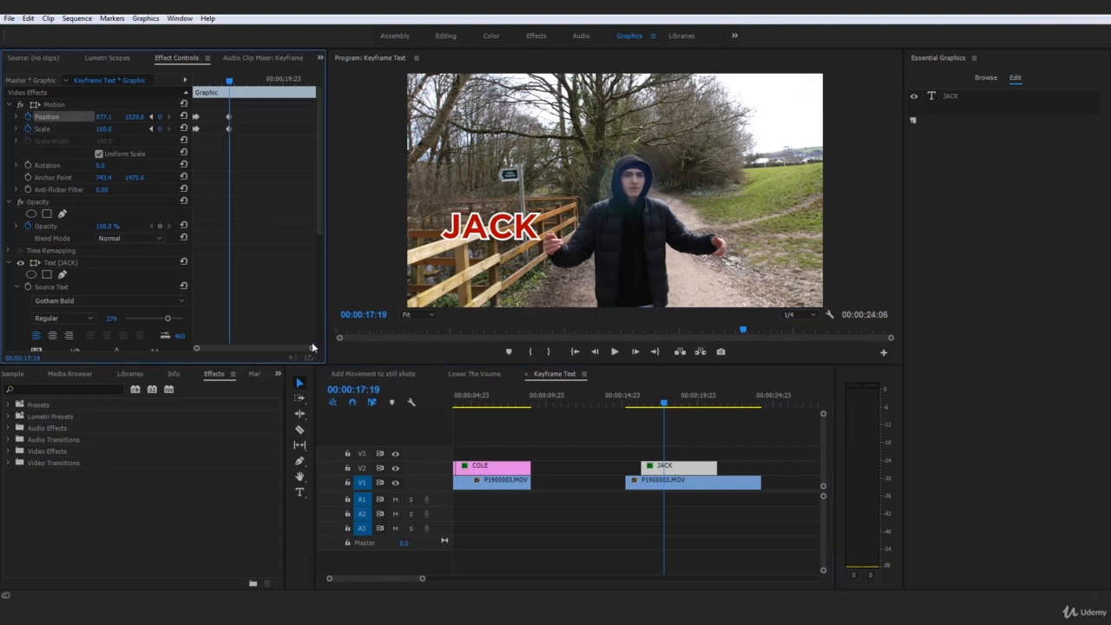
Step forward to 00:00:17:23, where the hands come down, and set the title's Scale to 50.
left_click_drag(312, 348, 293, 347)
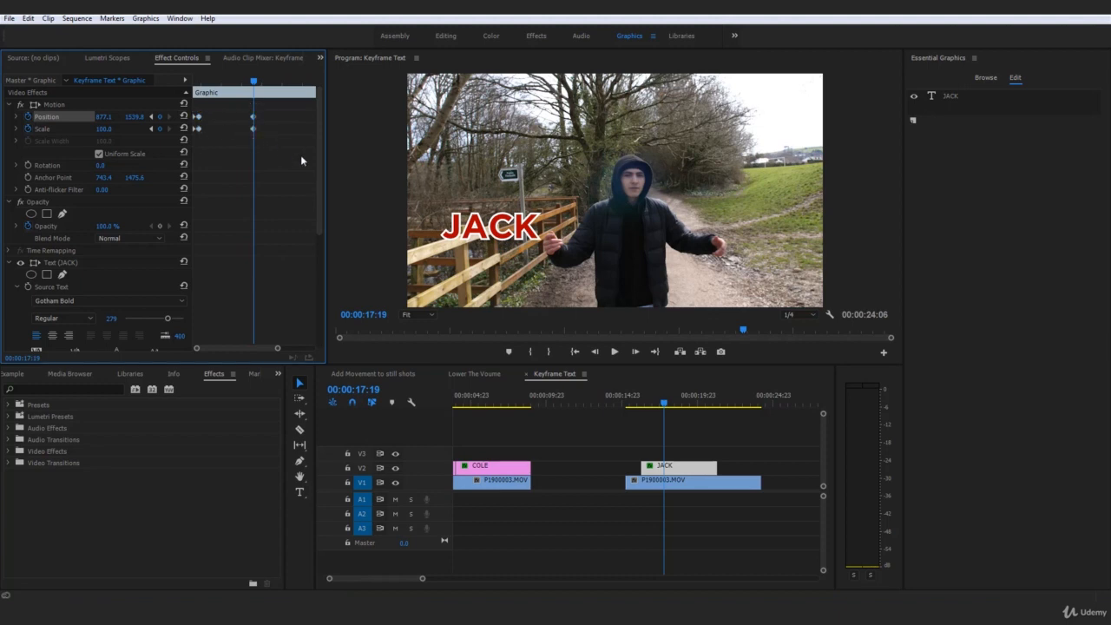
left_click(632, 353)
left_click(632, 352)
left_click(632, 352)
left_click(631, 353)
left_click(632, 353)
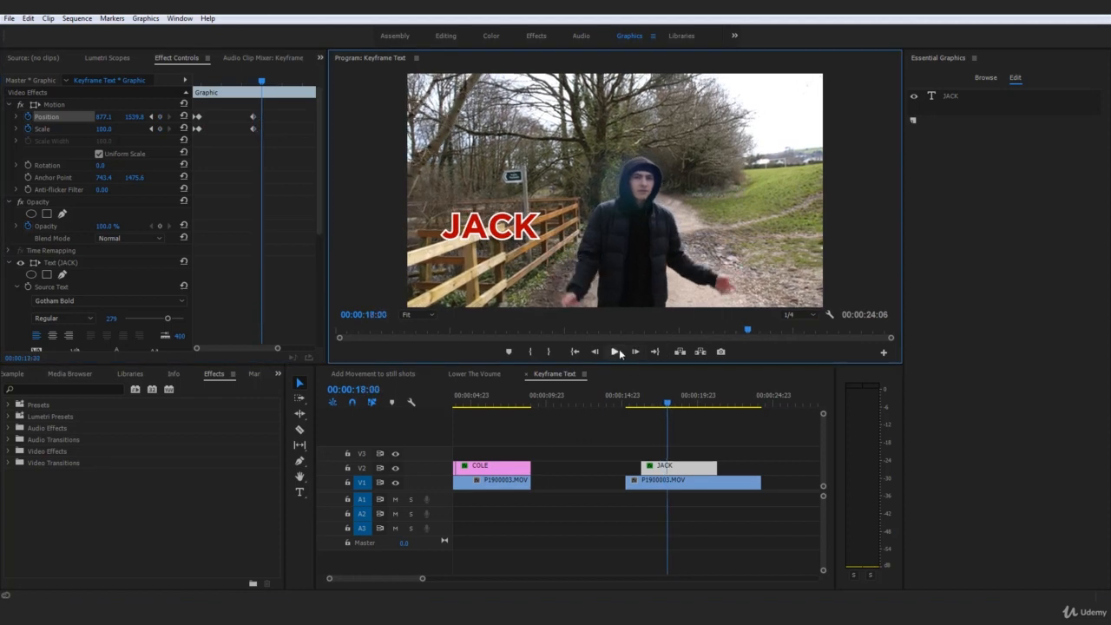
left_click(595, 351)
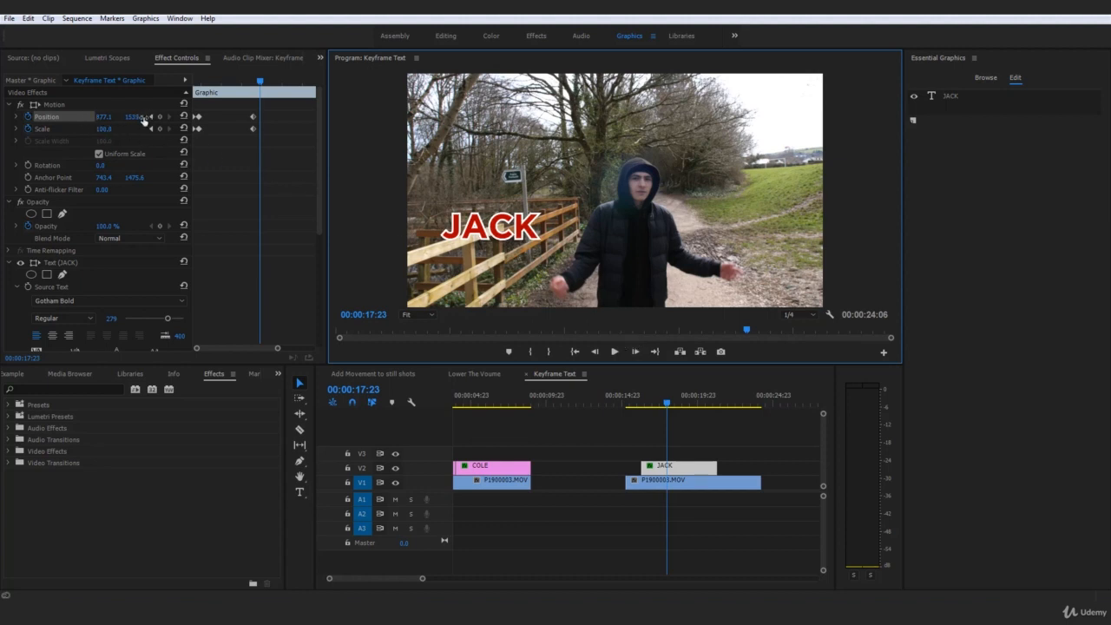
left_click(111, 129)
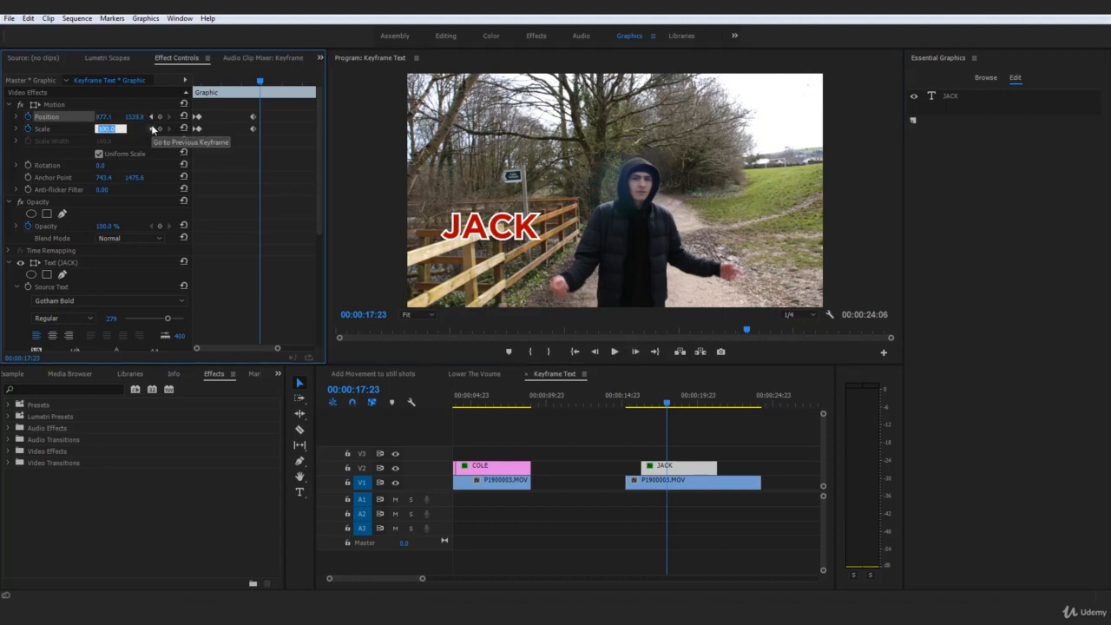
type("50")
key("Return")
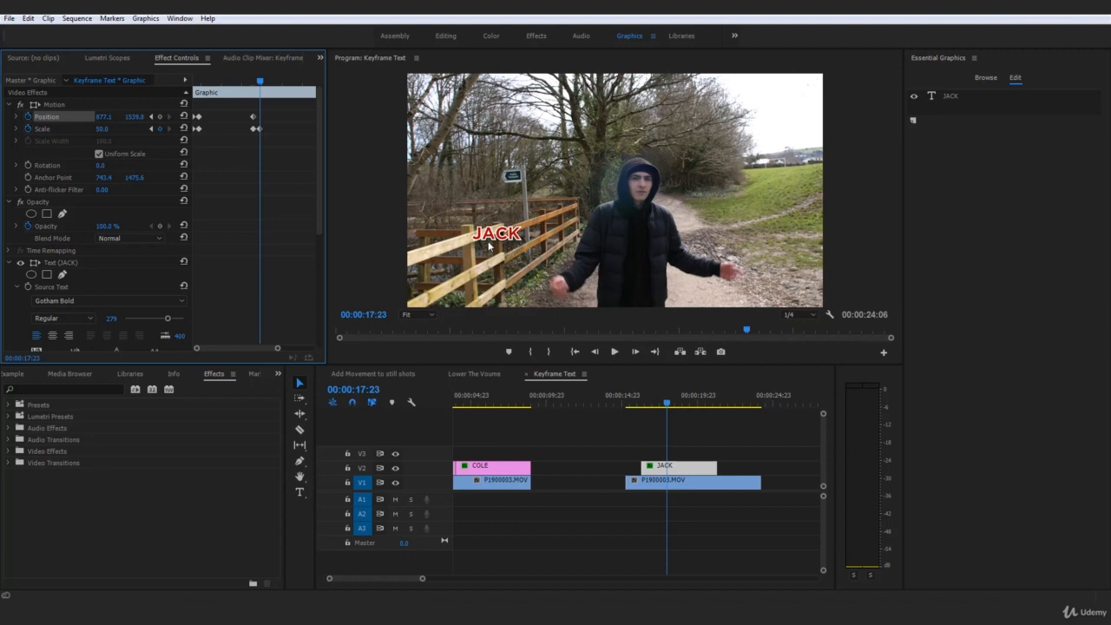
Move the title onto the man's lowered hand at 00:00:17:23 and set its Scale to 0.
left_click(77, 104)
left_click_drag(499, 234, 558, 286)
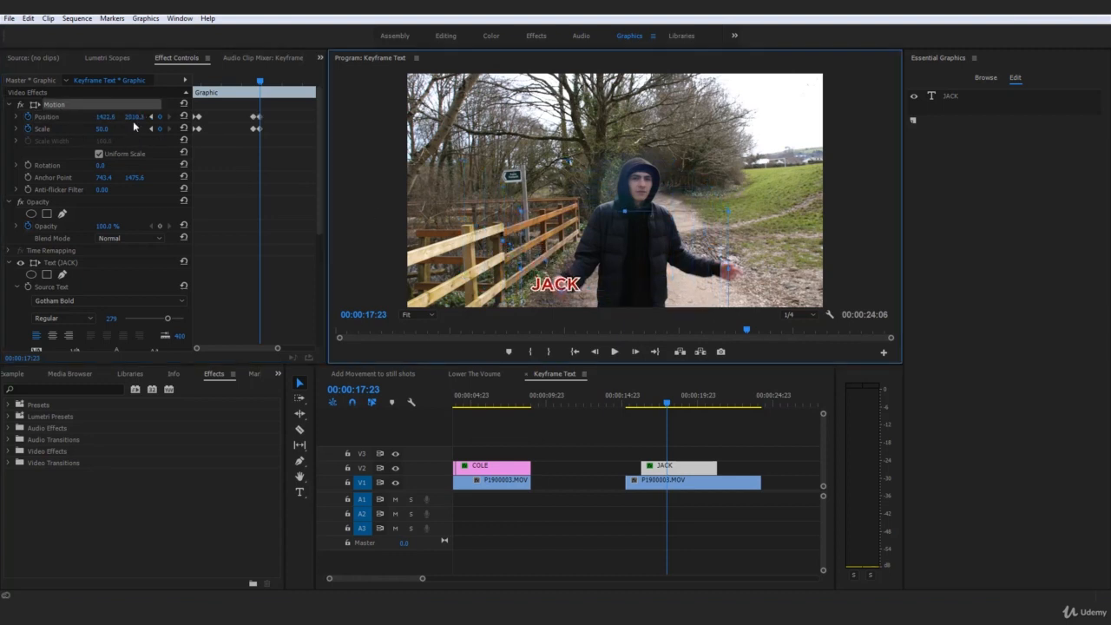
left_click(109, 128)
key("Return")
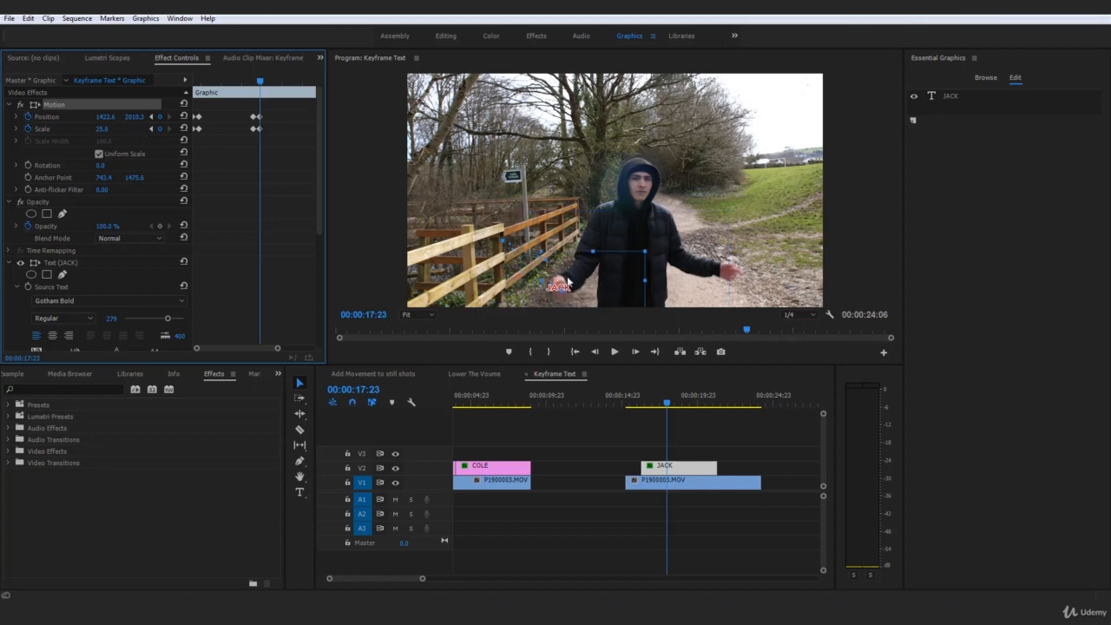
left_click(125, 129)
type("0")
key("Return")
Play back the second clip to check how the title shrinks into the hand.
left_click(634, 399)
left_click(744, 446)
key("space")
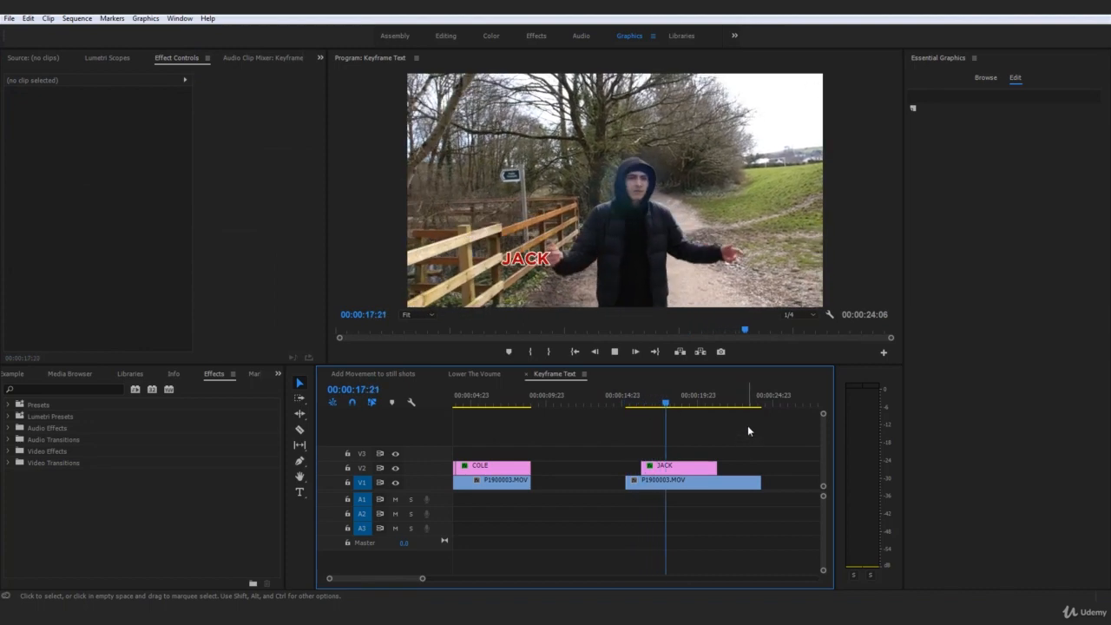
key("space")
left_click(626, 402)
key("space")
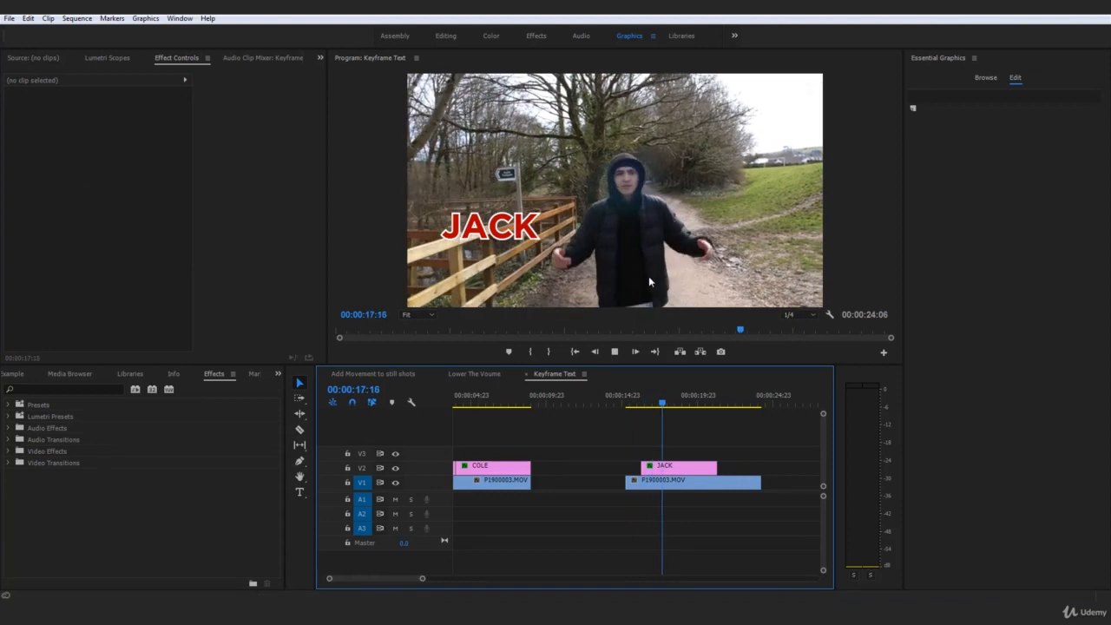
key("space")
Add Opacity keyframes to the title, 100% at 00:00:16:11 and 0% at its first frame, 00:00:16:07.
left_click(642, 402)
left_click(689, 468)
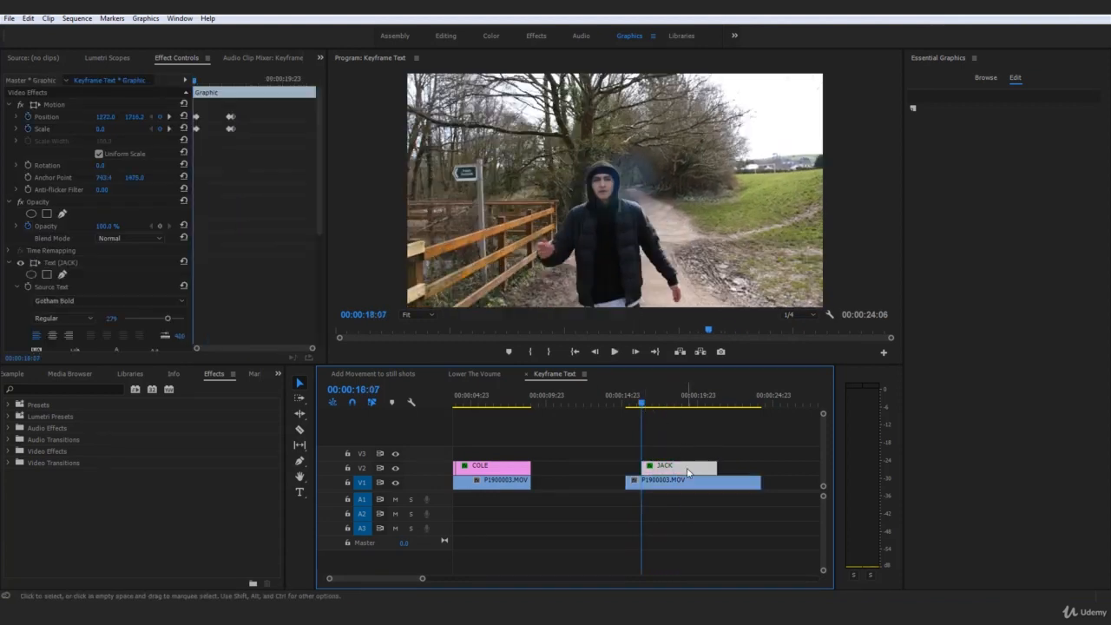
left_click_drag(311, 348, 232, 348)
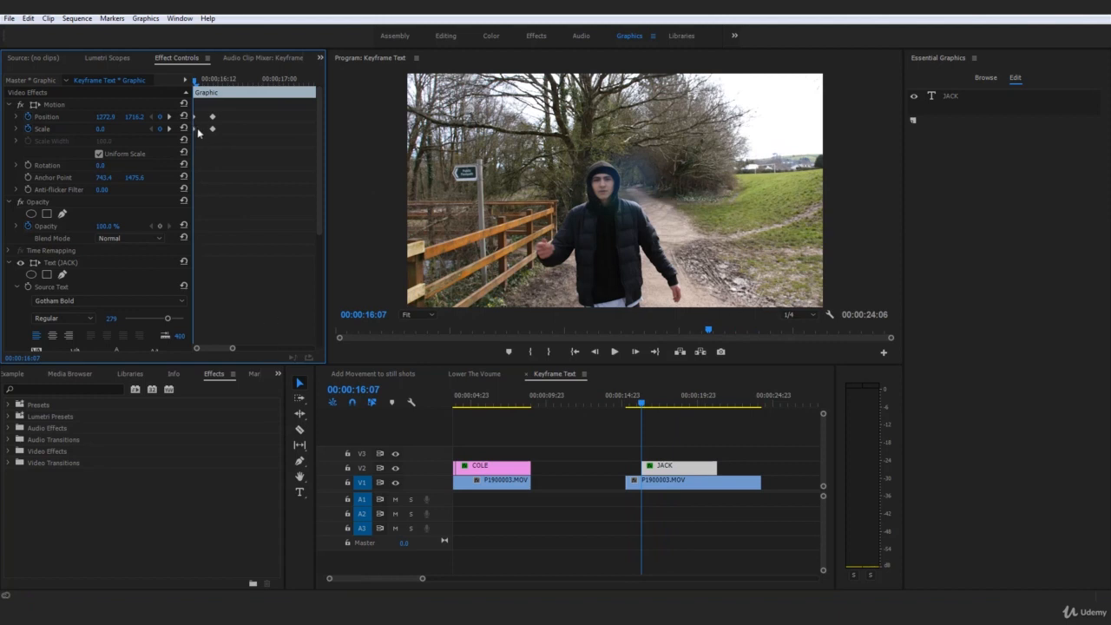
left_click(212, 80)
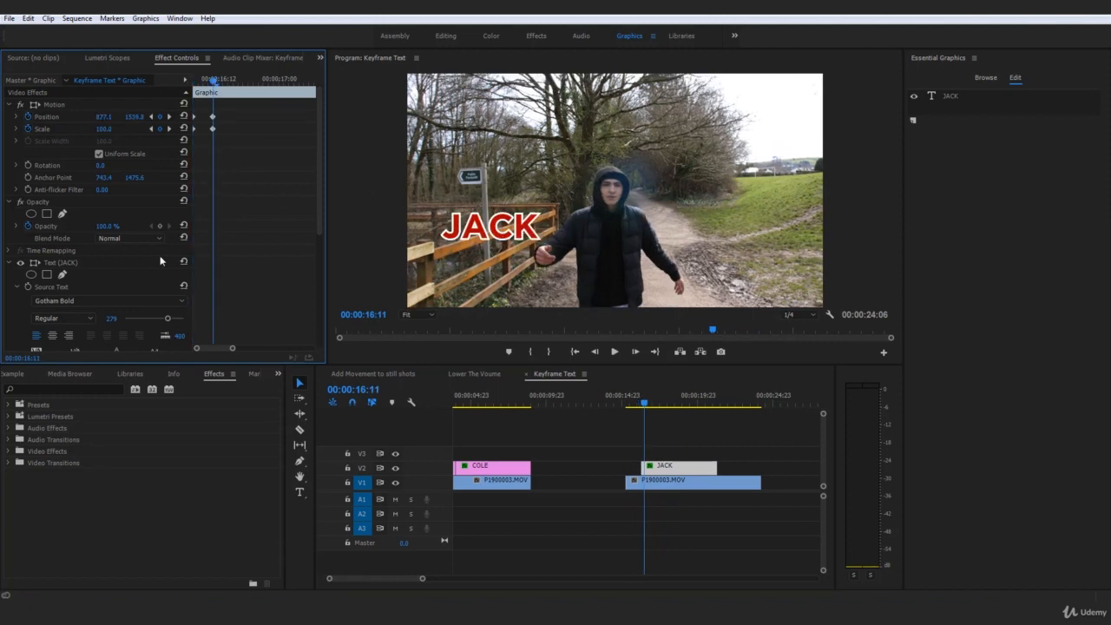
left_click(159, 226)
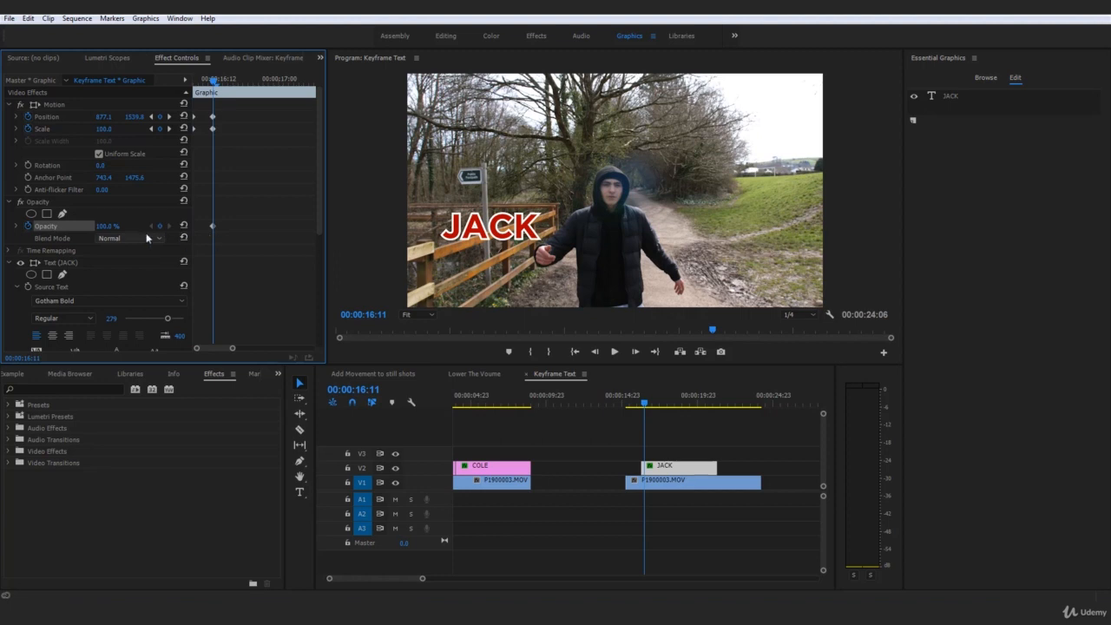
left_click(191, 85)
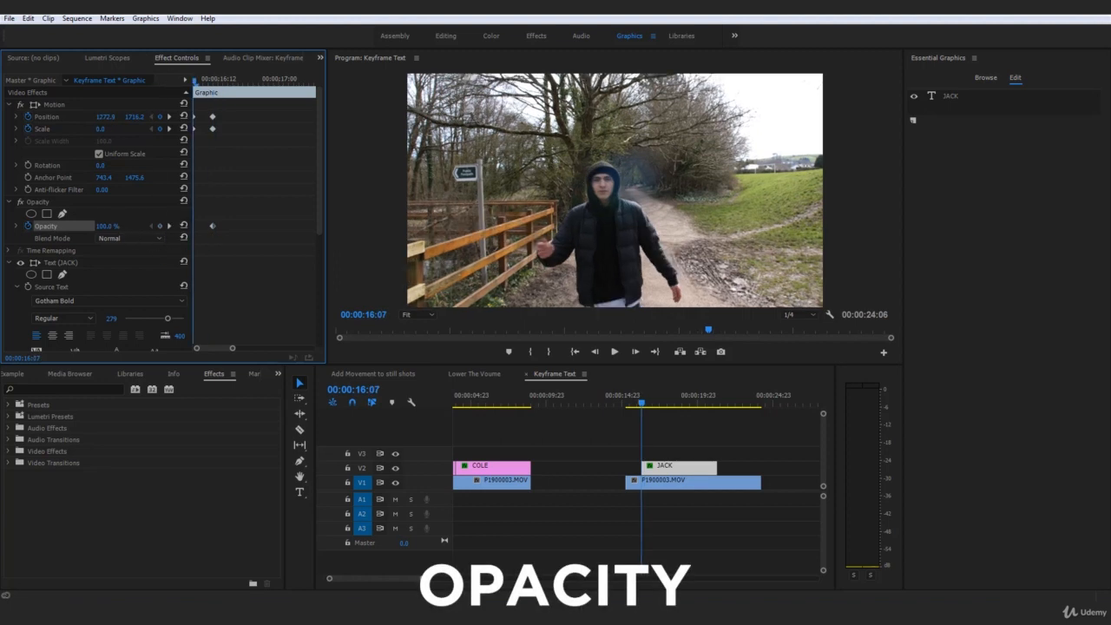
right_click(210, 240)
left_click(278, 191)
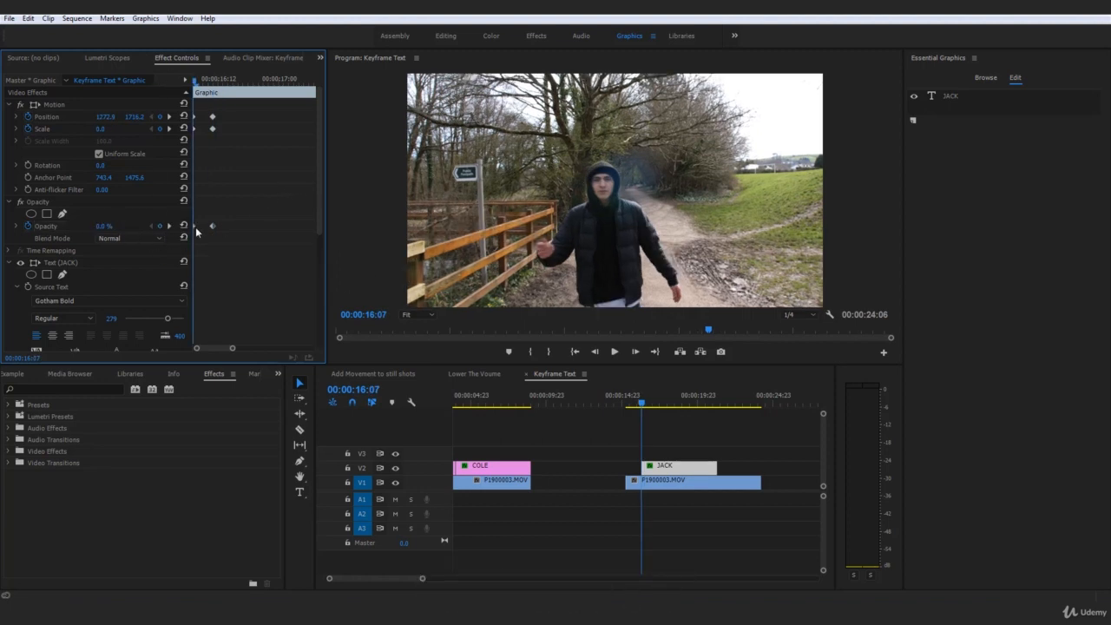
Play back the second clip several times to check the title's fade-in with the gesture.
key("space")
key("space")
left_click_drag(211, 76, 150, 78)
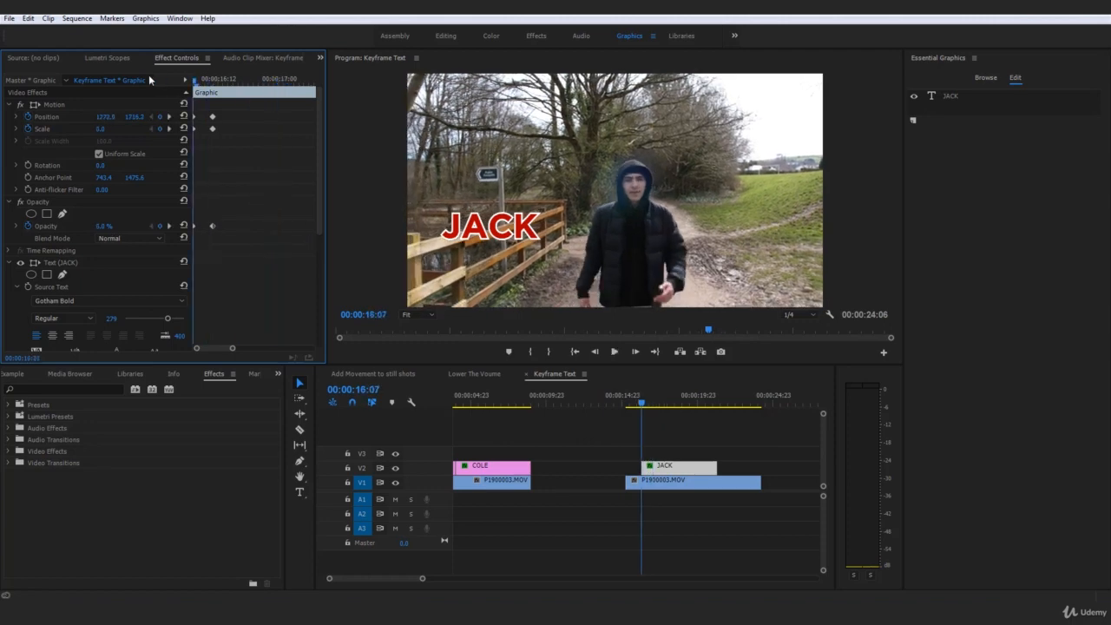
key("space")
left_click(714, 450)
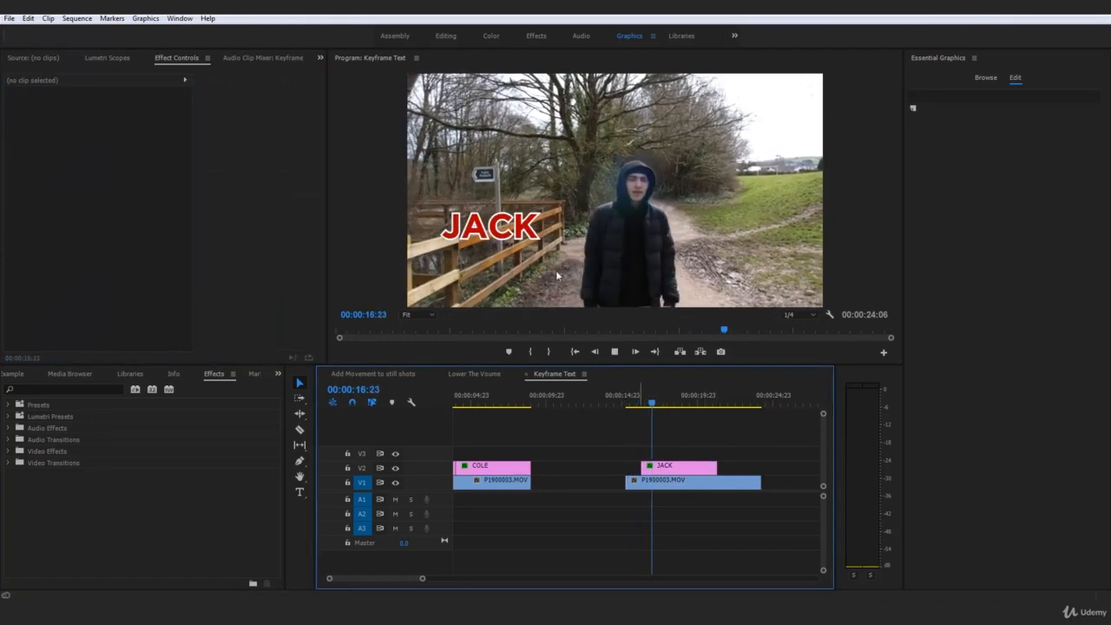
key("space")
left_click(642, 401)
key("space")
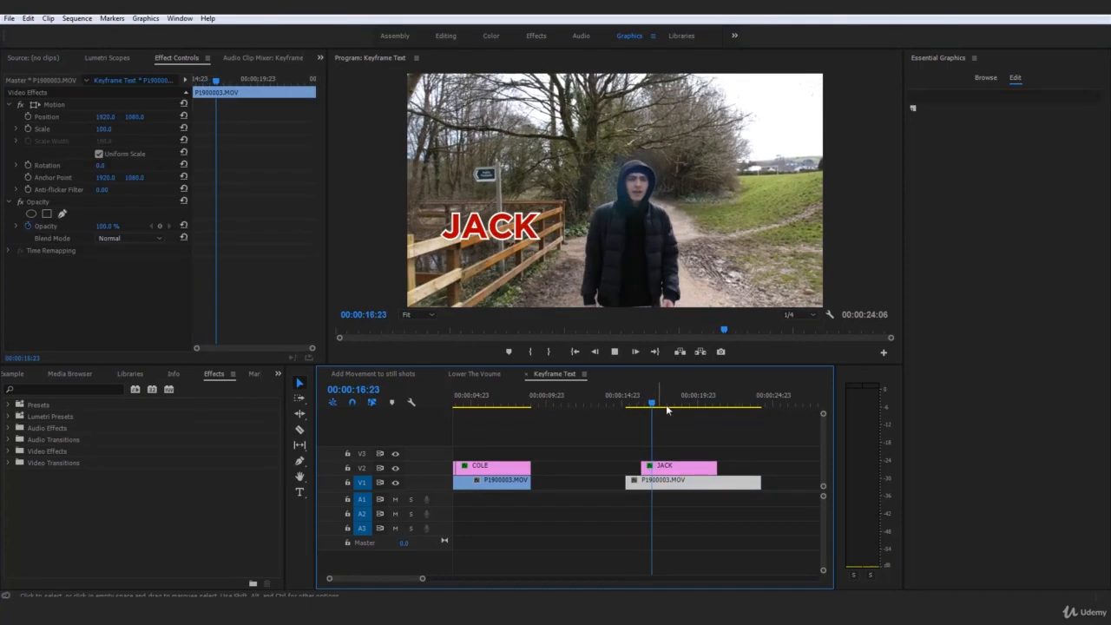
left_click(626, 401)
key("space")
left_click(799, 458)
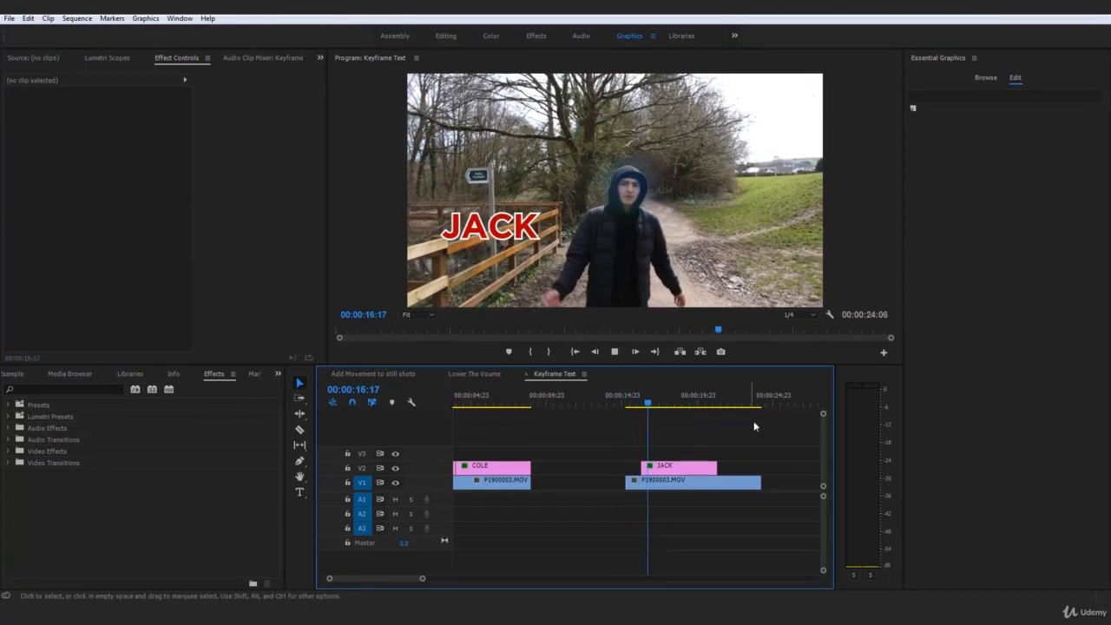
key("space")
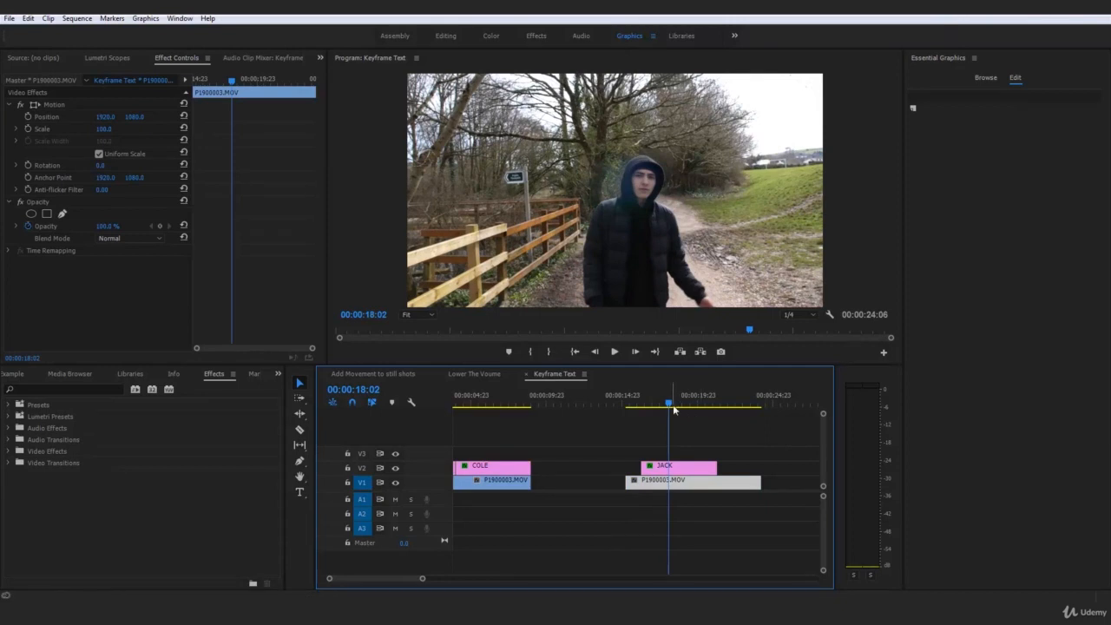
Add Opacity keyframes for the title's exit, 100% at 00:00:17:19 and 0% at 00:00:17:23.
left_click(690, 469)
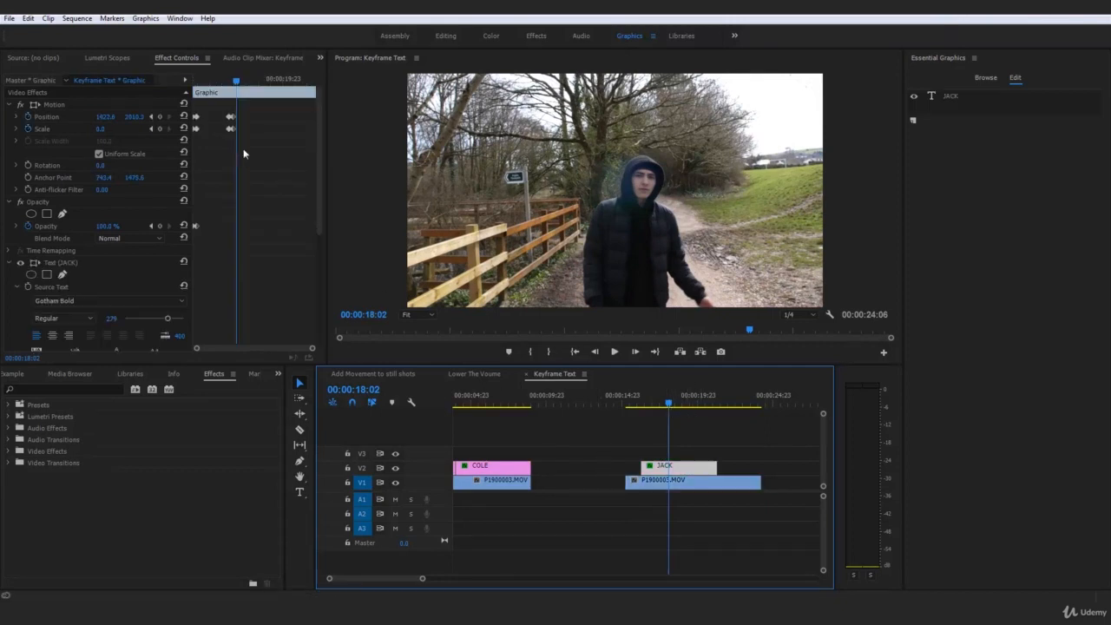
left_click(227, 83)
left_click(159, 226)
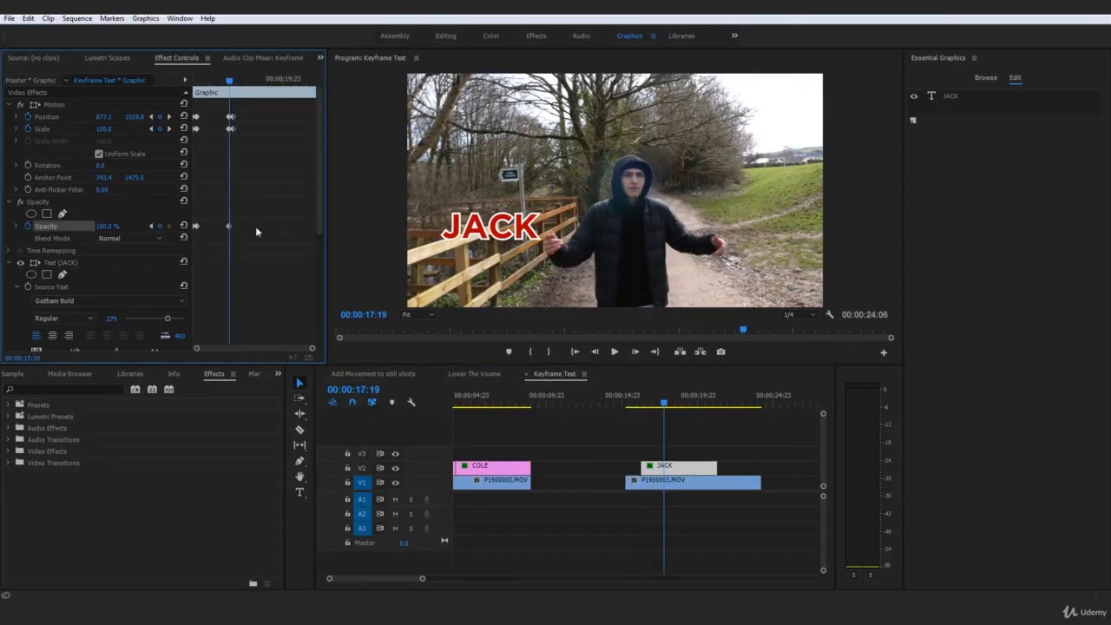
left_click_drag(311, 349, 292, 351)
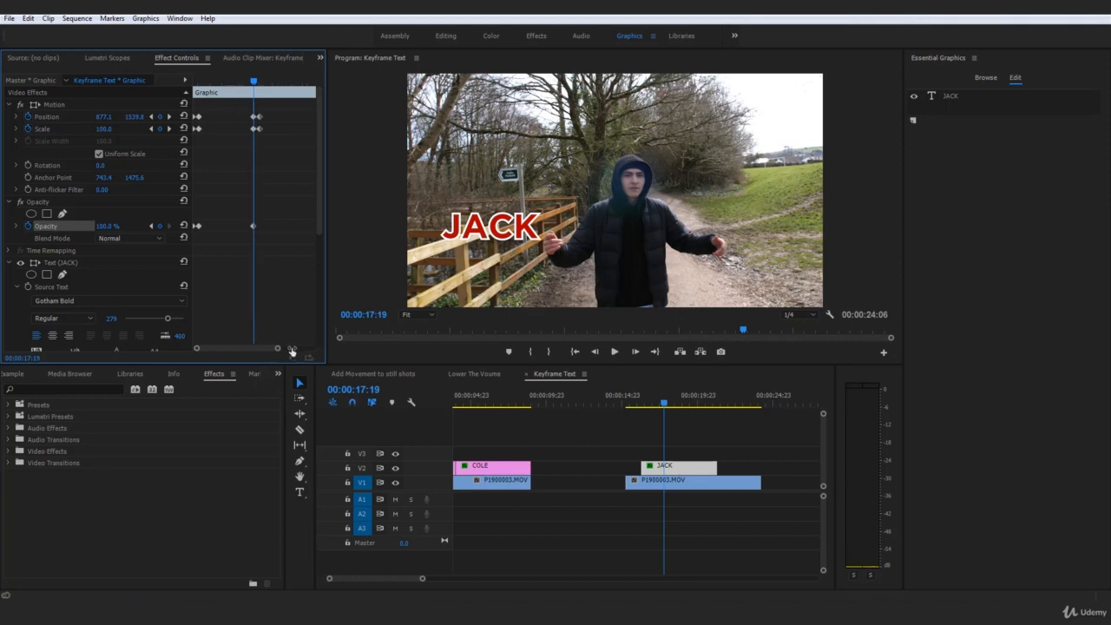
left_click(256, 116)
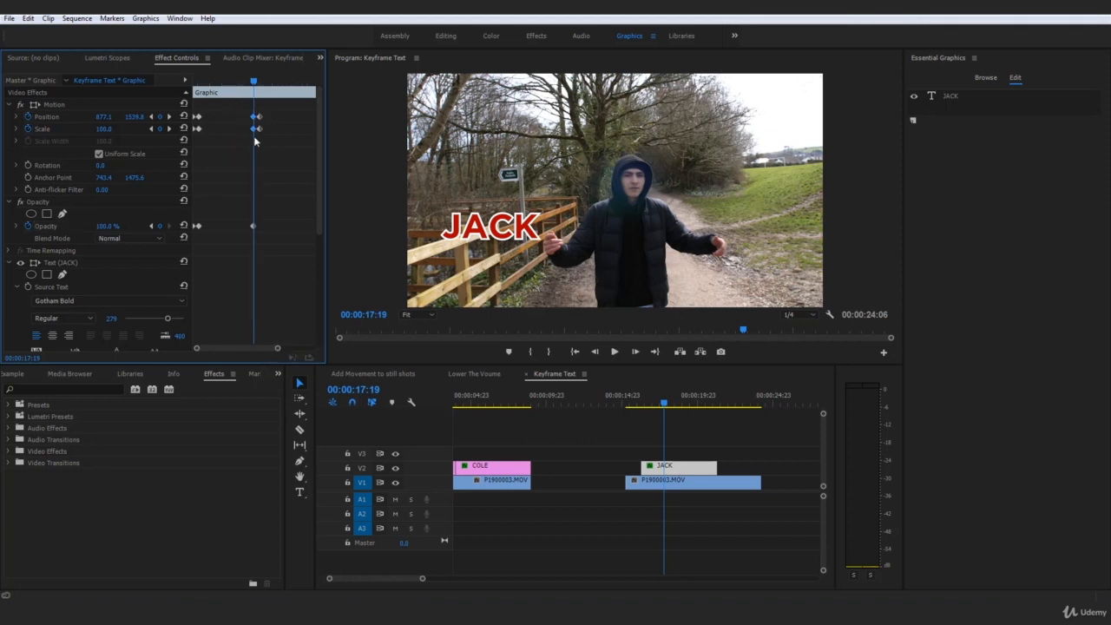
left_click_drag(258, 82, 263, 82)
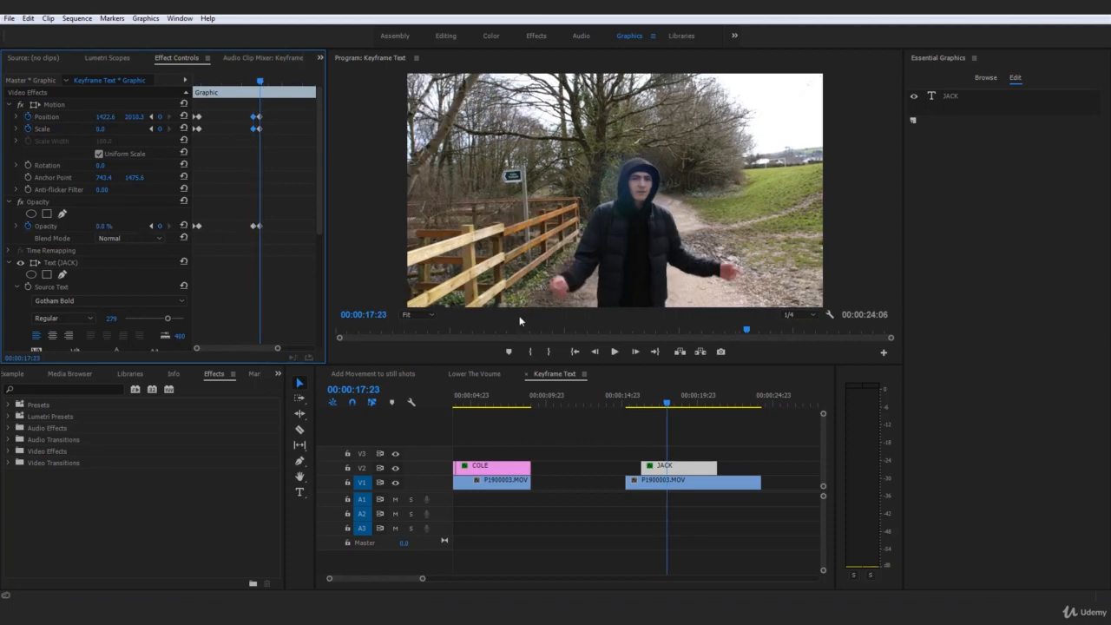
Play back the title from its start to check the fade-out and find the next hand gesture.
left_click(642, 402)
left_click(701, 434)
key("space")
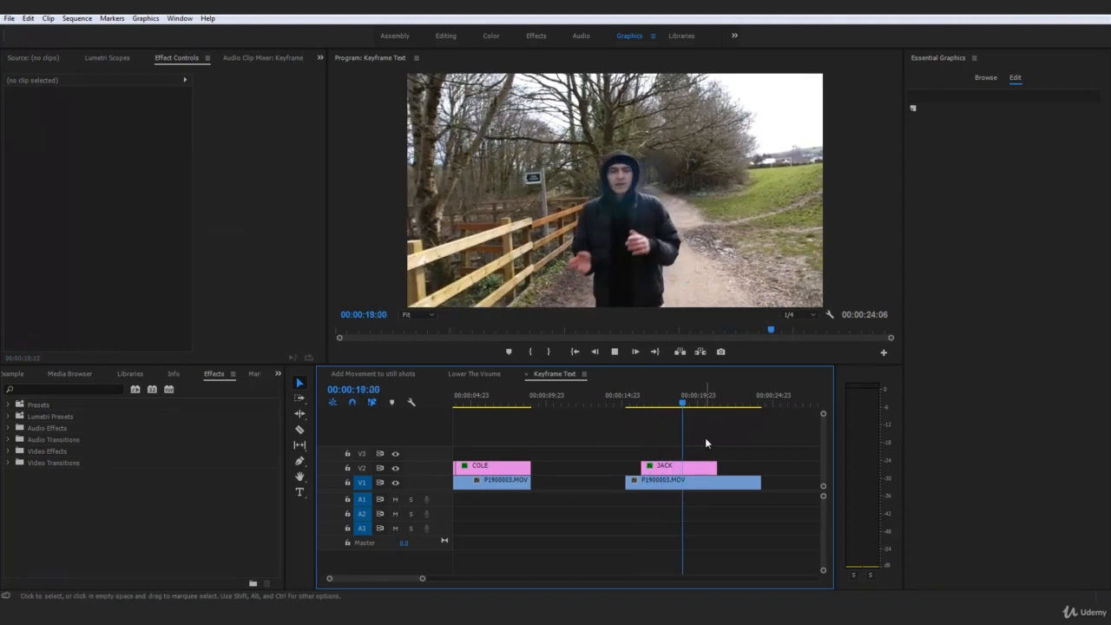
key("space")
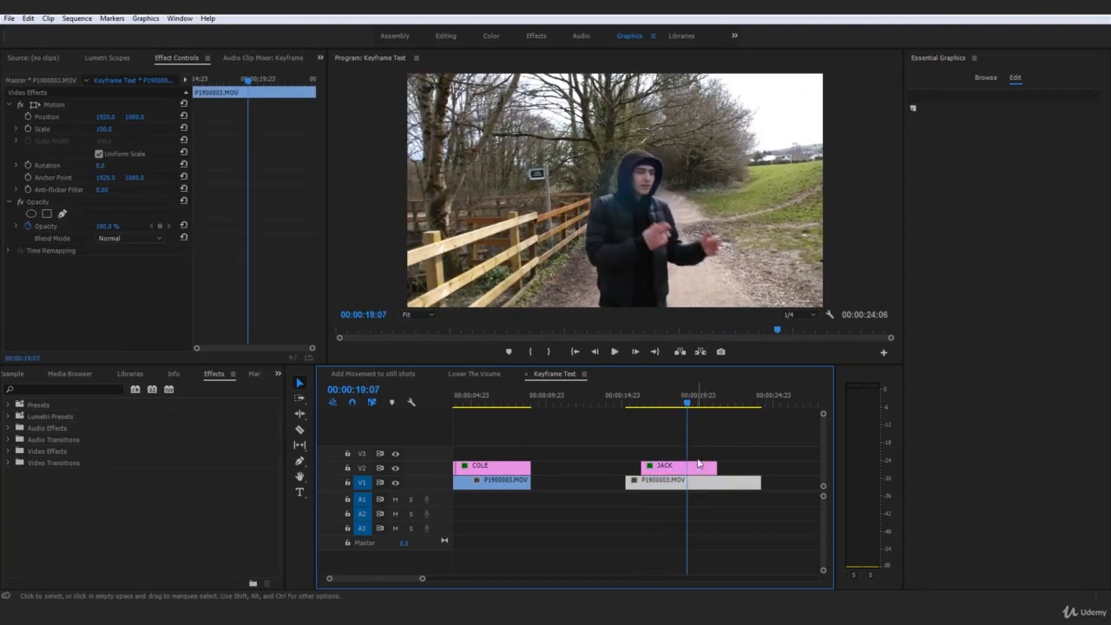
Split the second clip's title at 00:00:19:10 and delete the part after the cut.
left_click(697, 469)
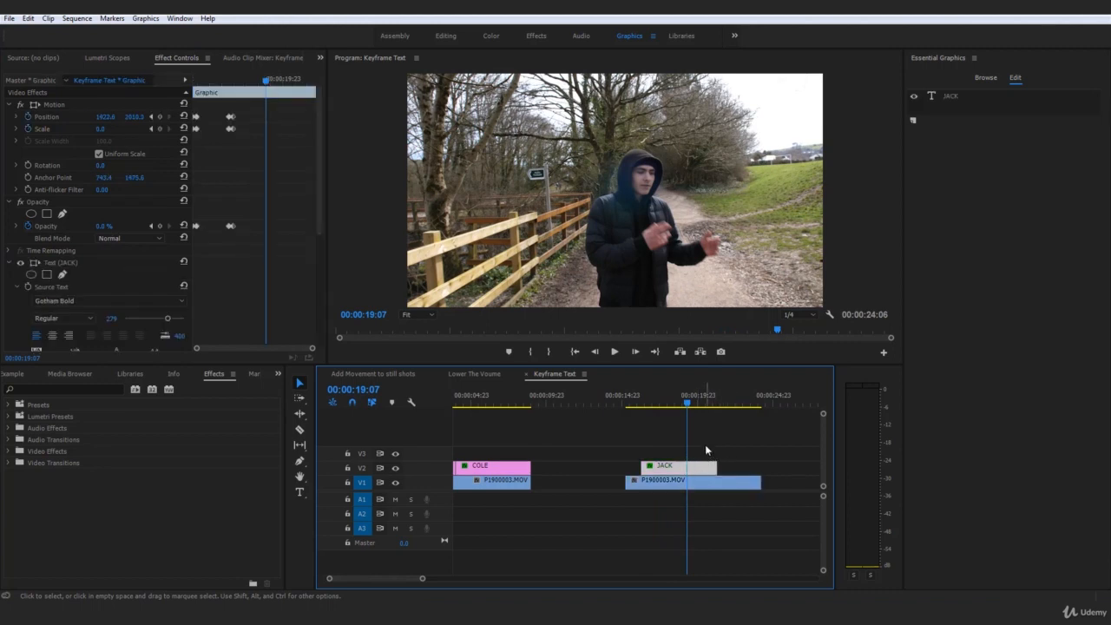
key("Right")
key("Right")
key("Right")
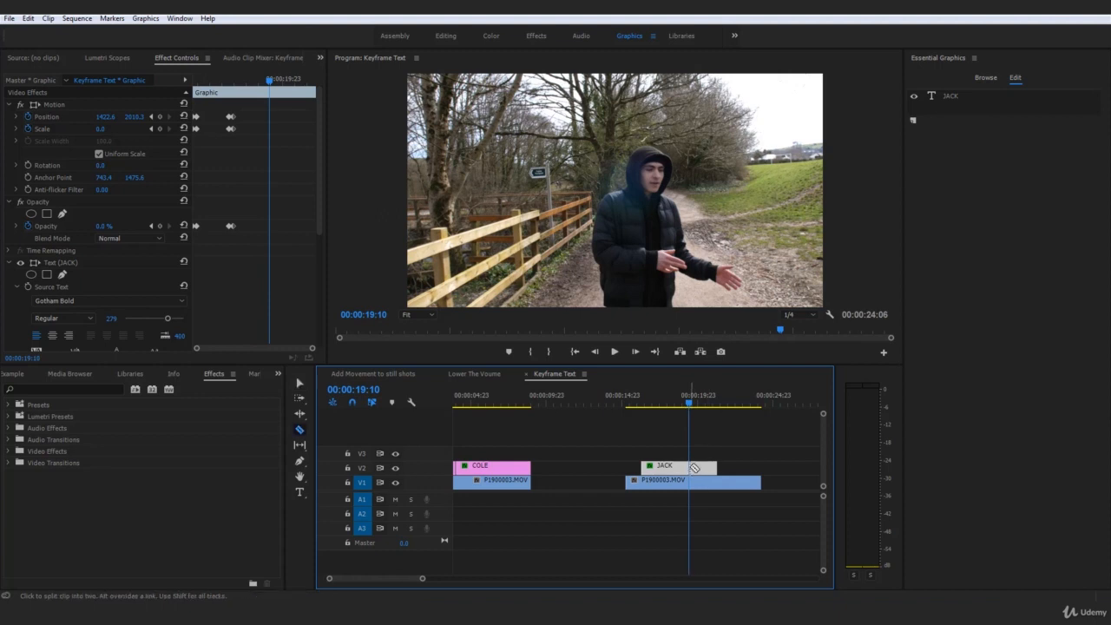
left_click(691, 469)
key("t")
key("Delete")
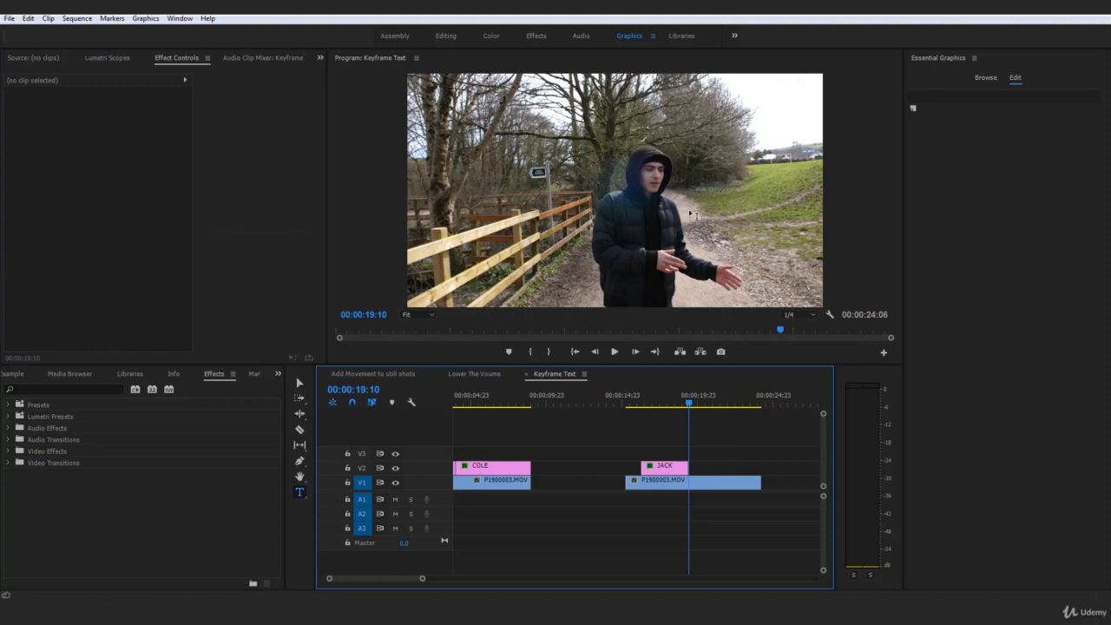
Duplicate the trimmed title clip and place the copy directly after the original on V2.
left_click_drag(668, 469, 714, 471)
key("alt")
left_click(713, 470)
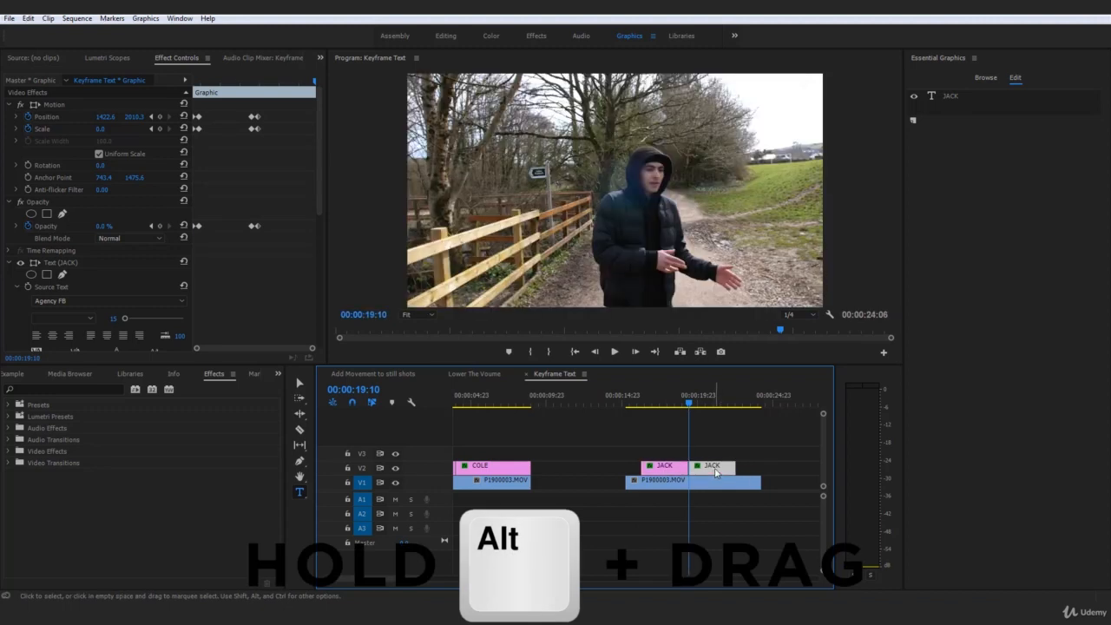
Remove all Position, Scale and Opacity keyframes from the duplicated title at 00:00:20:22, where it shows at full size.
left_click(713, 406)
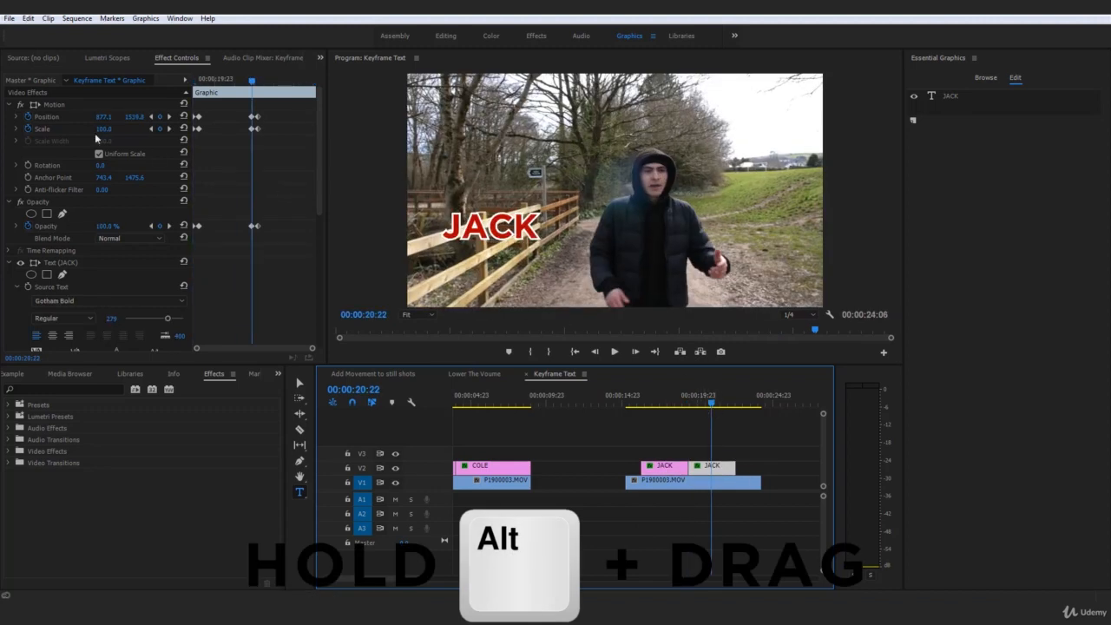
left_click(28, 117)
key("Return")
left_click(28, 128)
key("Return")
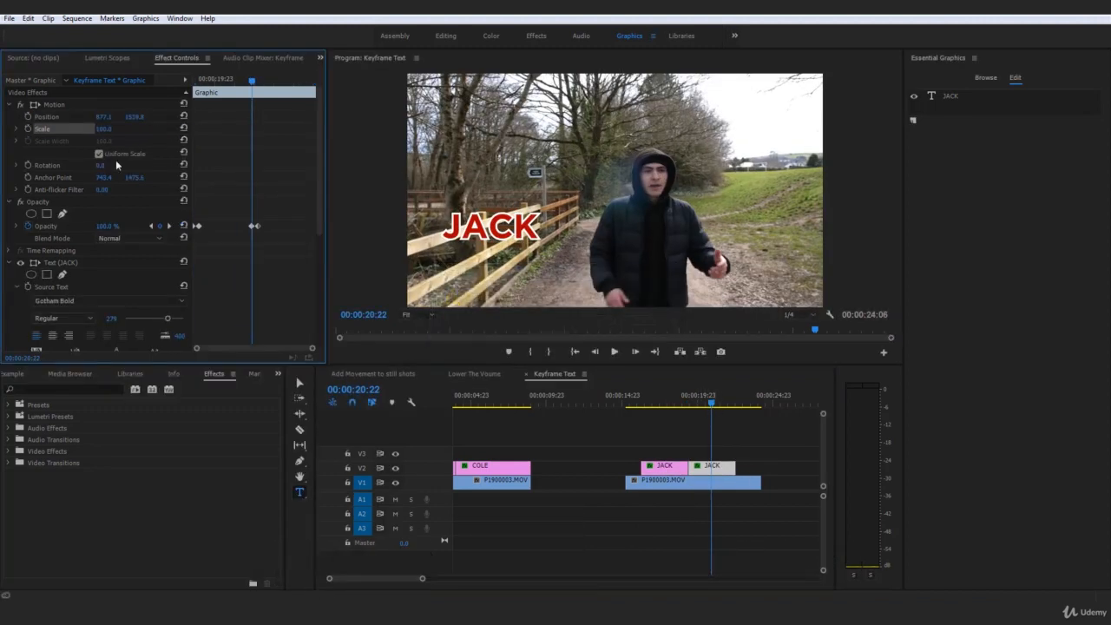
left_click(28, 226)
key("Return")
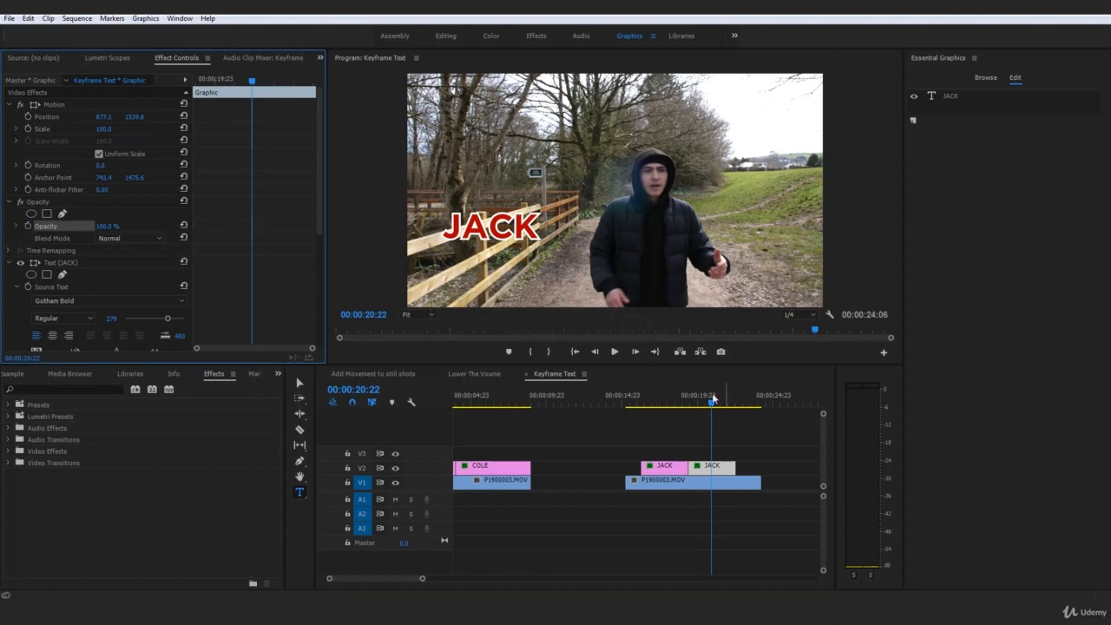
Replace the duplicated title's text with the other person's name and change its fill colour to green.
left_click(688, 401)
left_click(492, 225)
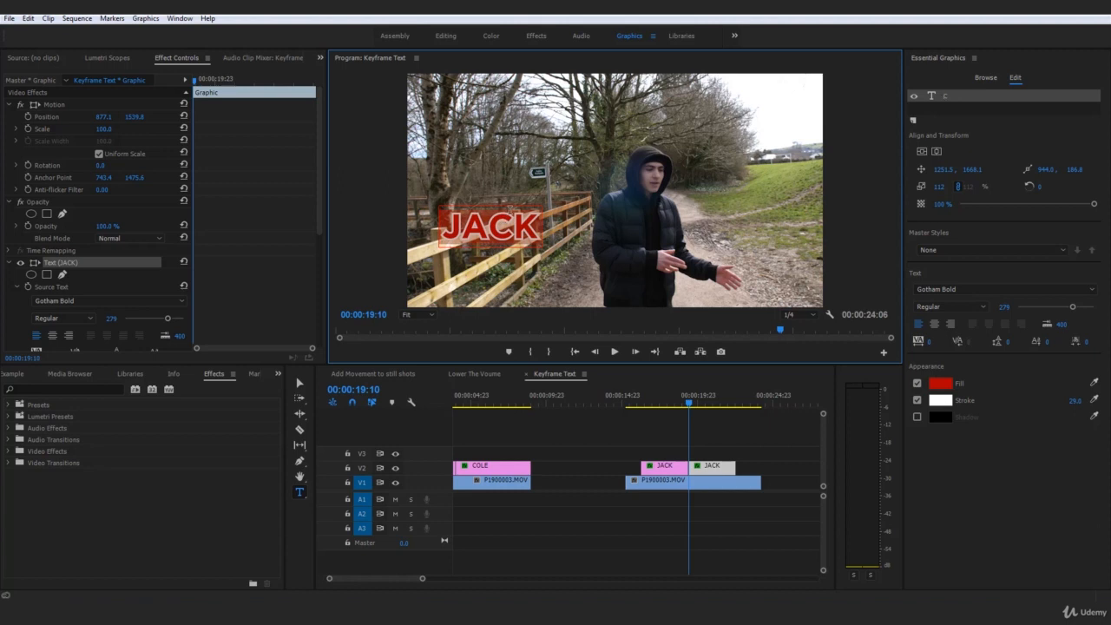
type("COLE")
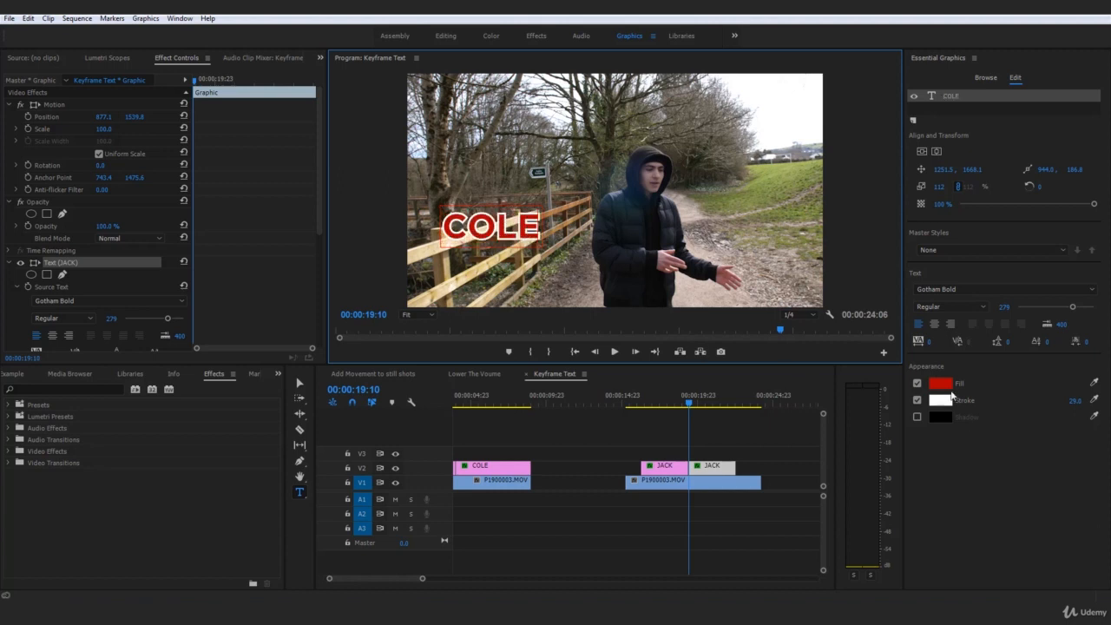
left_click(941, 384)
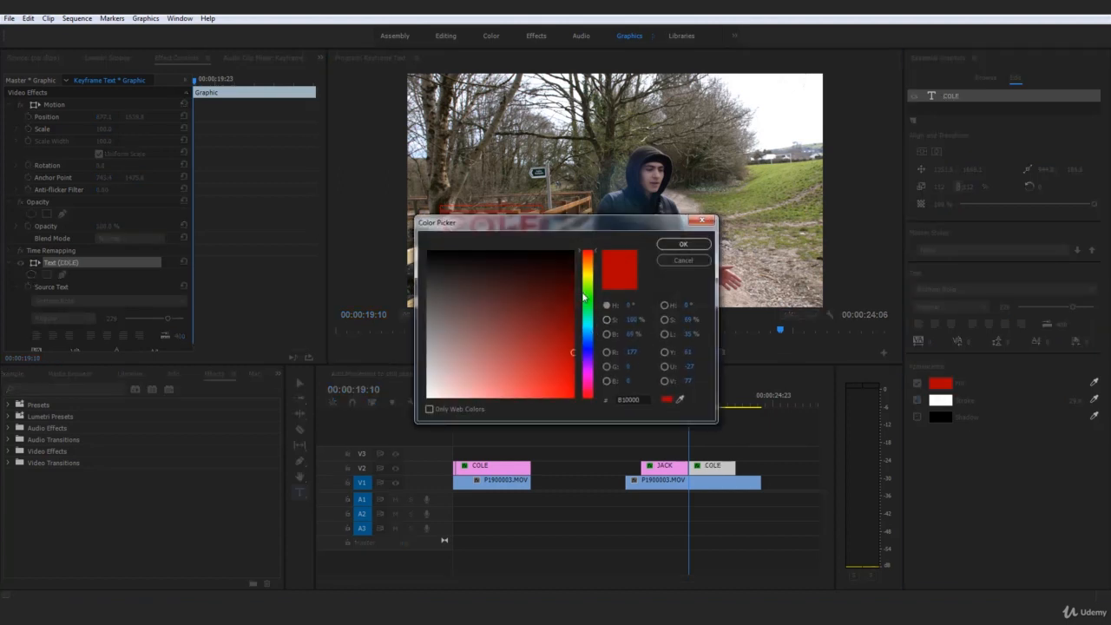
left_click(586, 297)
key("Return")
left_click(731, 480)
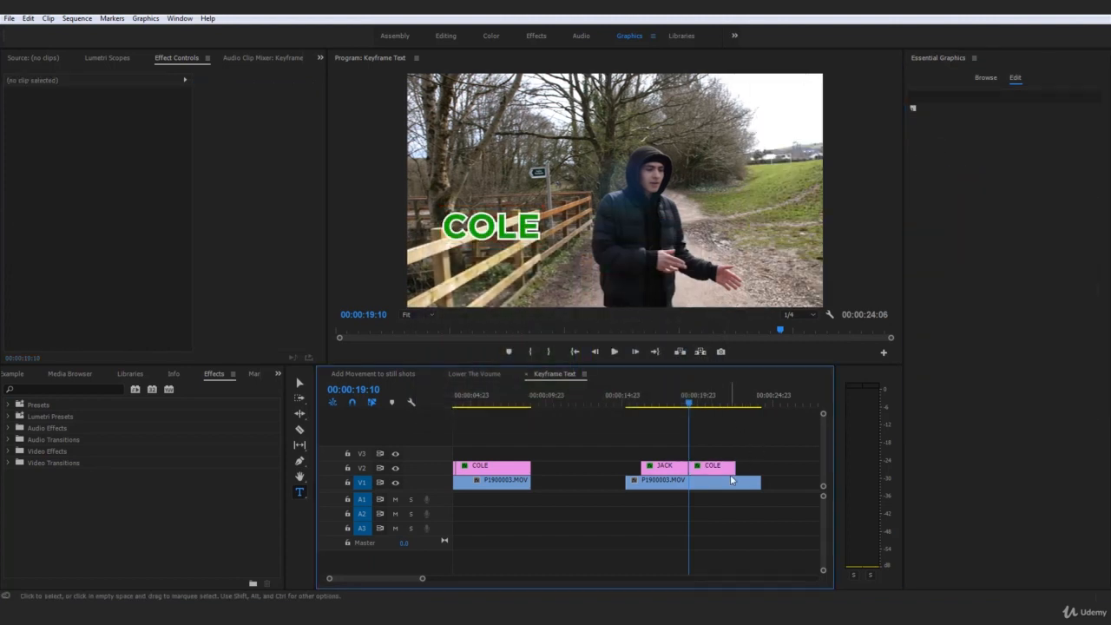
Move the green title to the man's other side, above his outstretched hand, and shift its anchor point onto that hand.
left_click(727, 468)
key("v")
left_click_drag(503, 233, 763, 245)
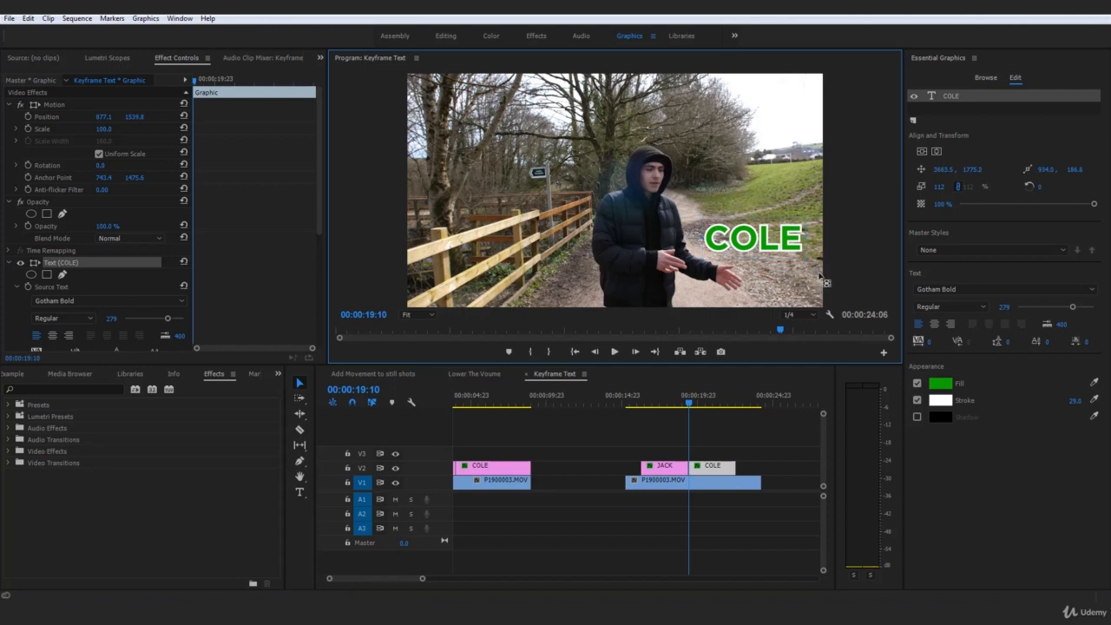
left_click_drag(819, 276, 726, 279)
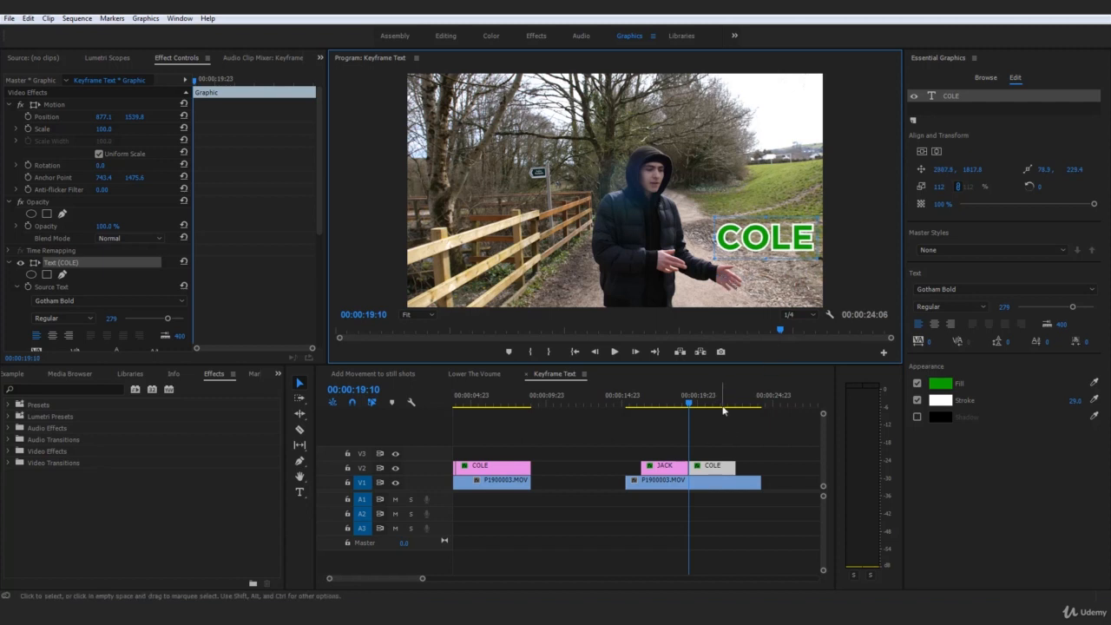
Check the hand gesture frame by frame and enable Scale and Position keyframing on the green title at 00:00:19:15.
key("Left")
key("Right")
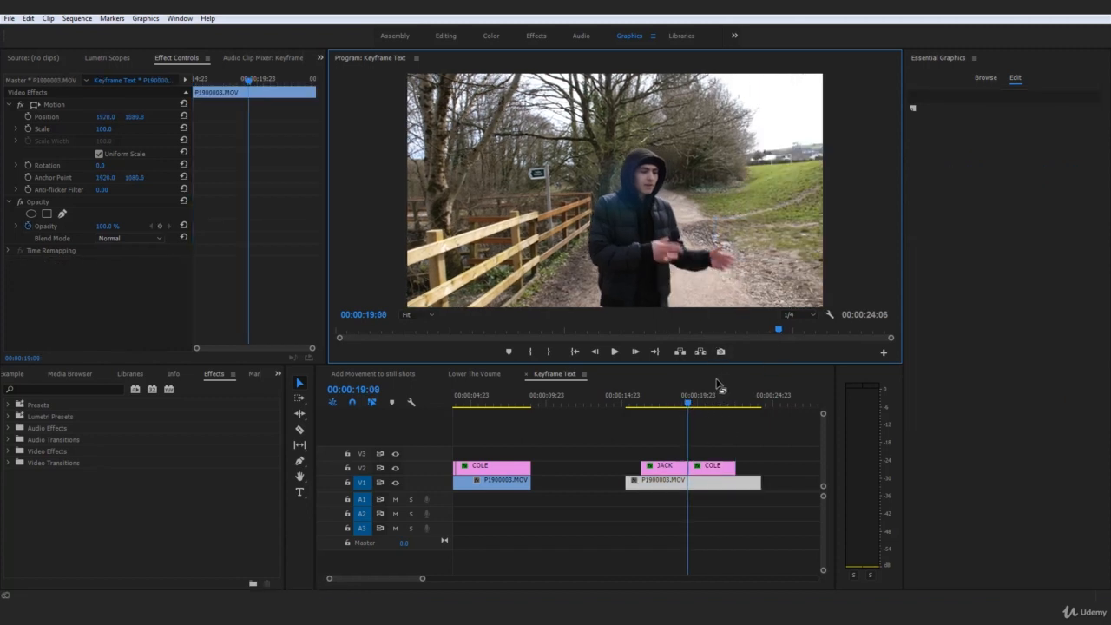
key("Left")
key("Left")
key("Left")
key("Left")
key("Left")
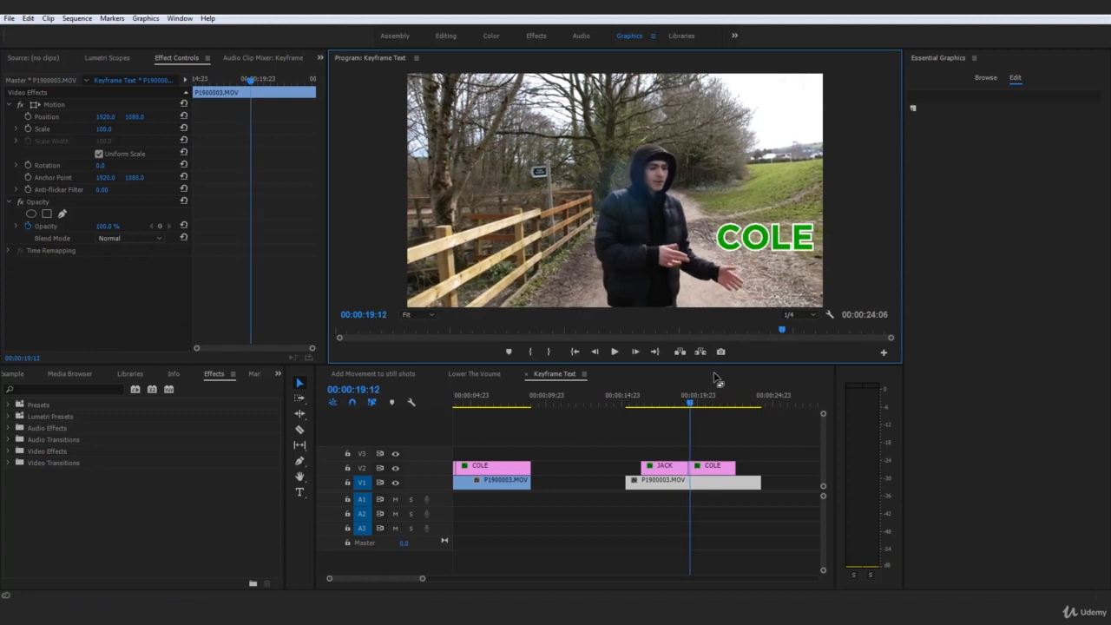
key("Right")
key("Right")
key("Right")
key("Right")
key("Right")
key("Right")
key("Right")
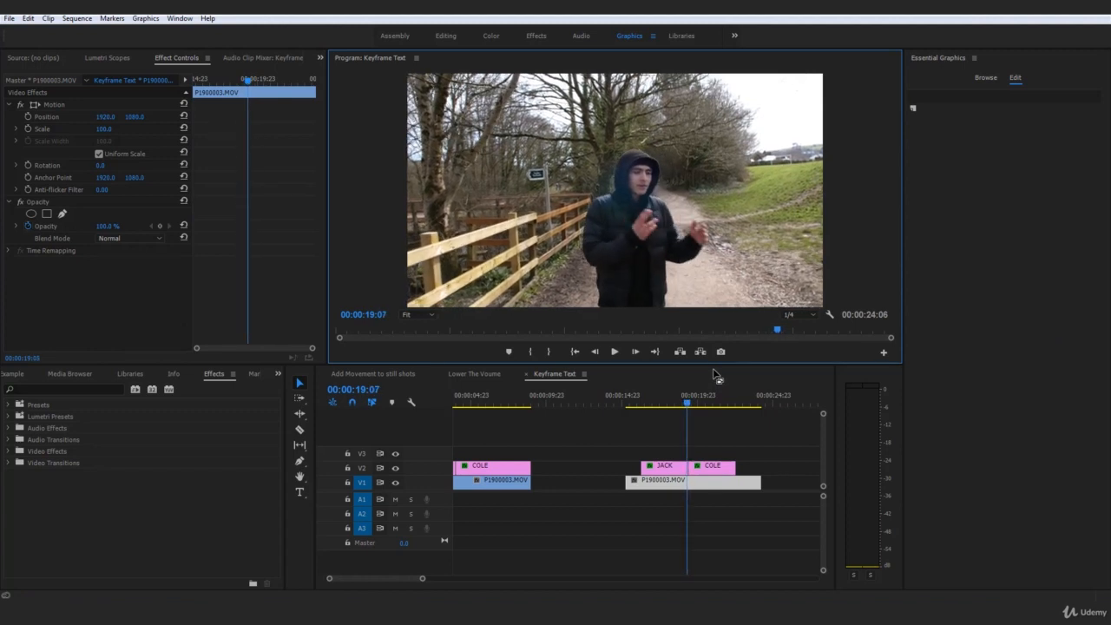
key("Right")
key("Right")
key("Right")
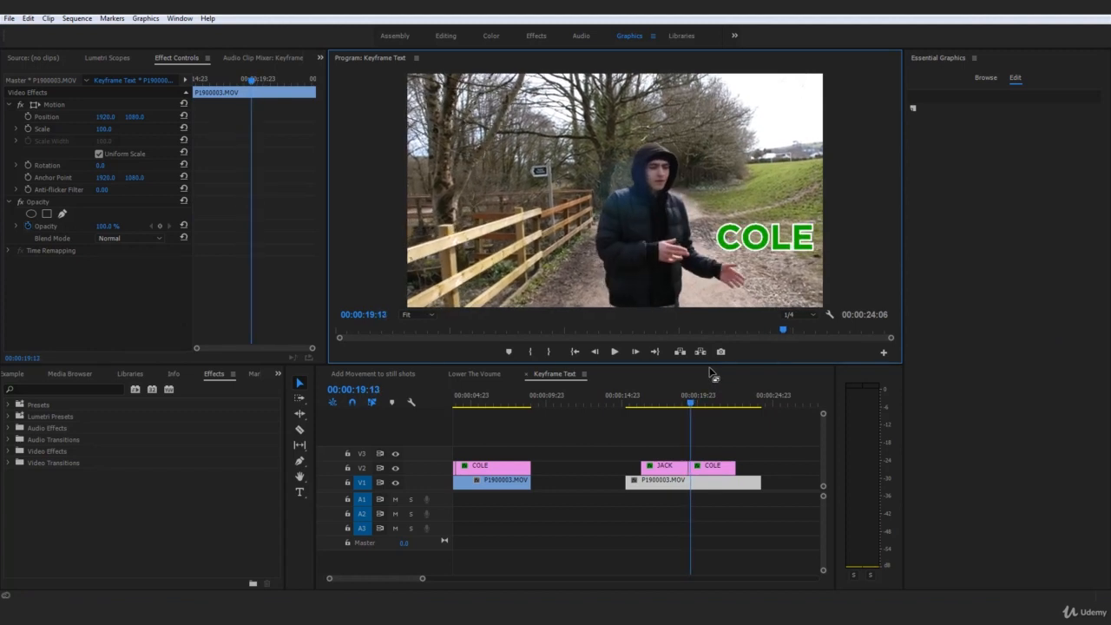
left_click(761, 234)
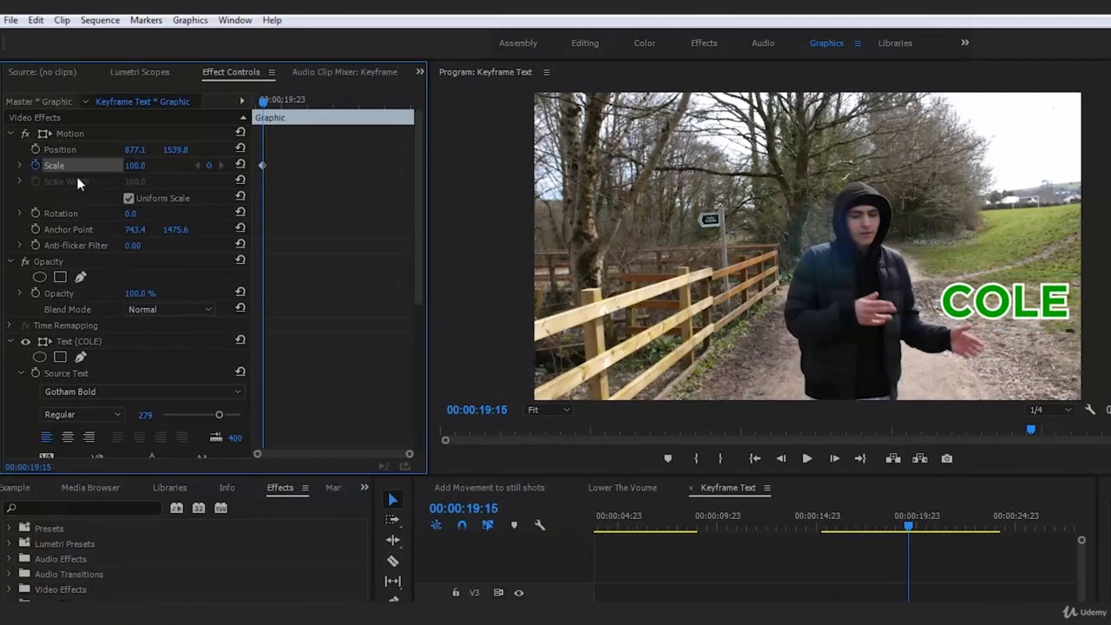
left_click(35, 150)
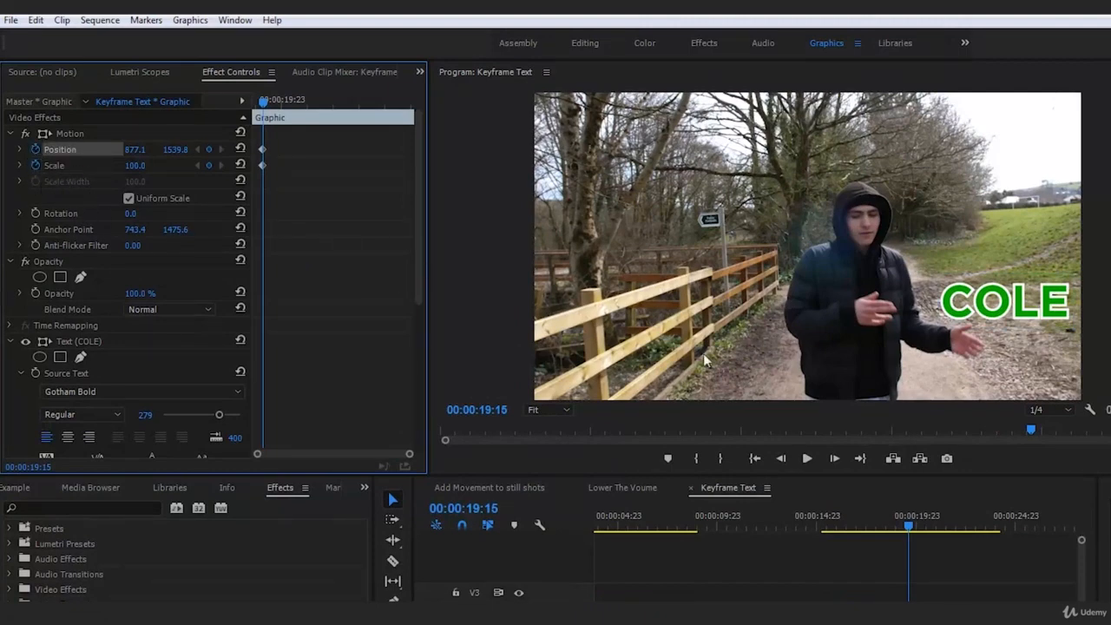
Set the green title's Scale to 50 at 00:00:19:10, five frames before its first keyframes.
left_click(778, 460)
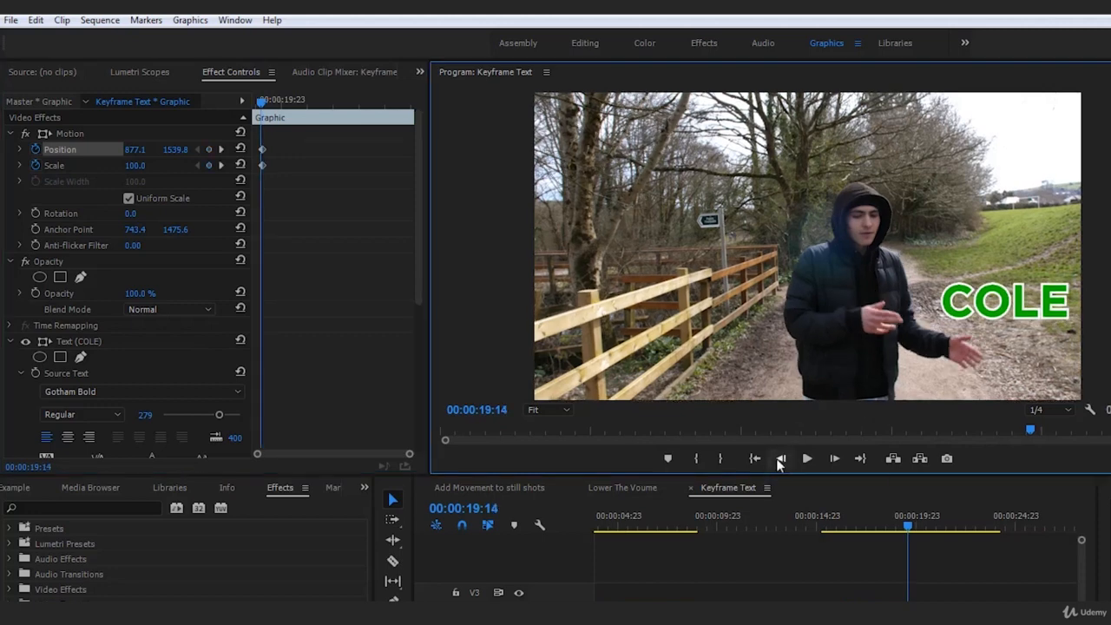
left_click(779, 460)
left_click(778, 460)
left_click(779, 460)
left_click(779, 460)
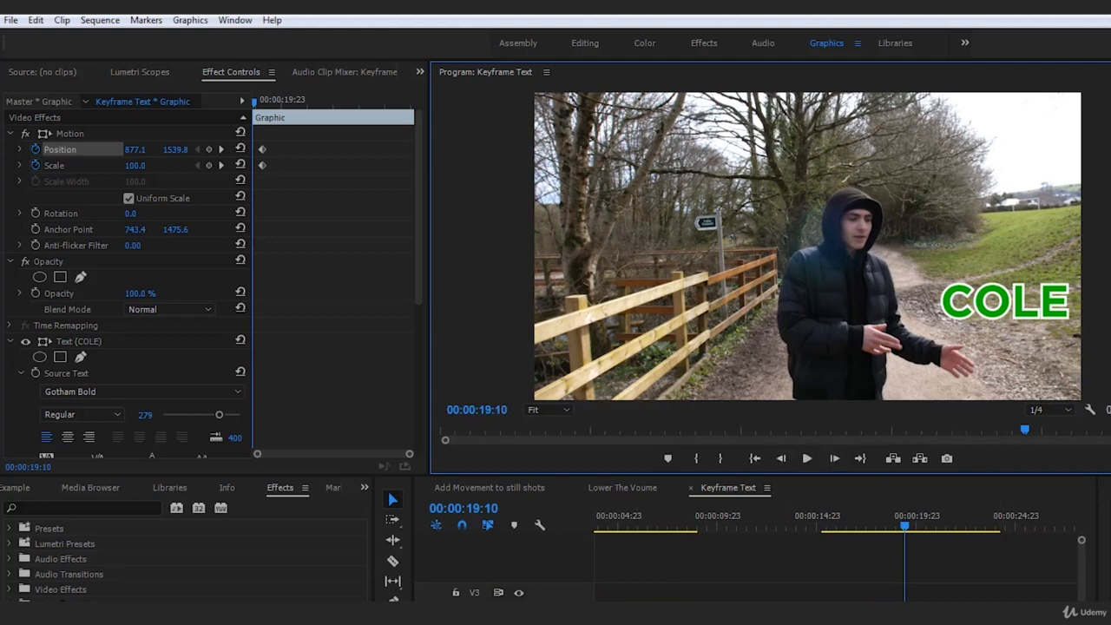
key("equal")
key("minus")
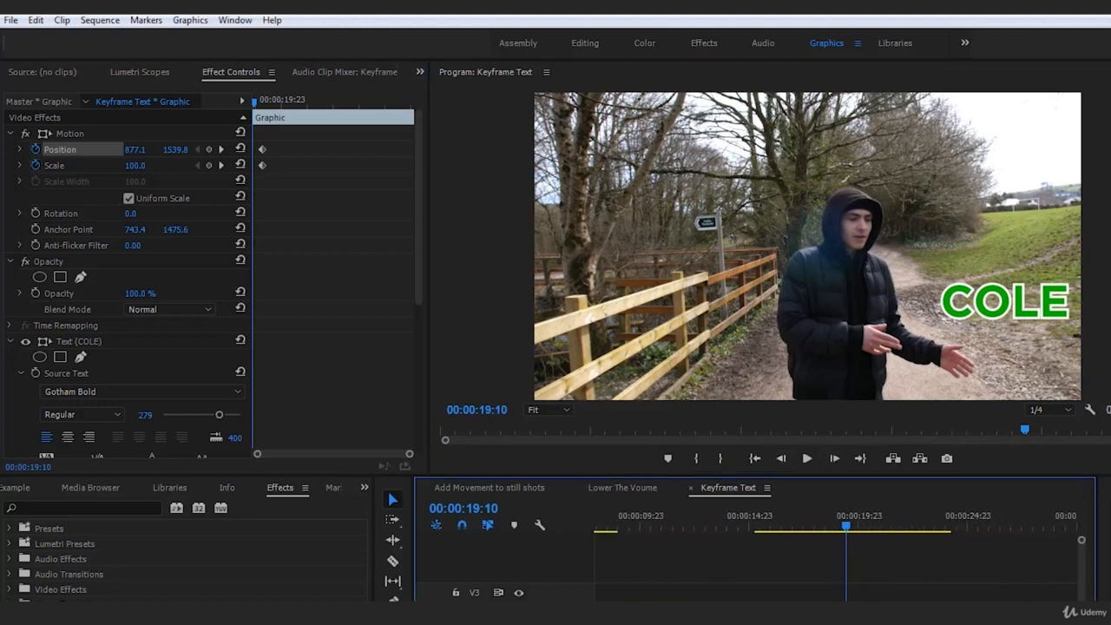
left_click(72, 165)
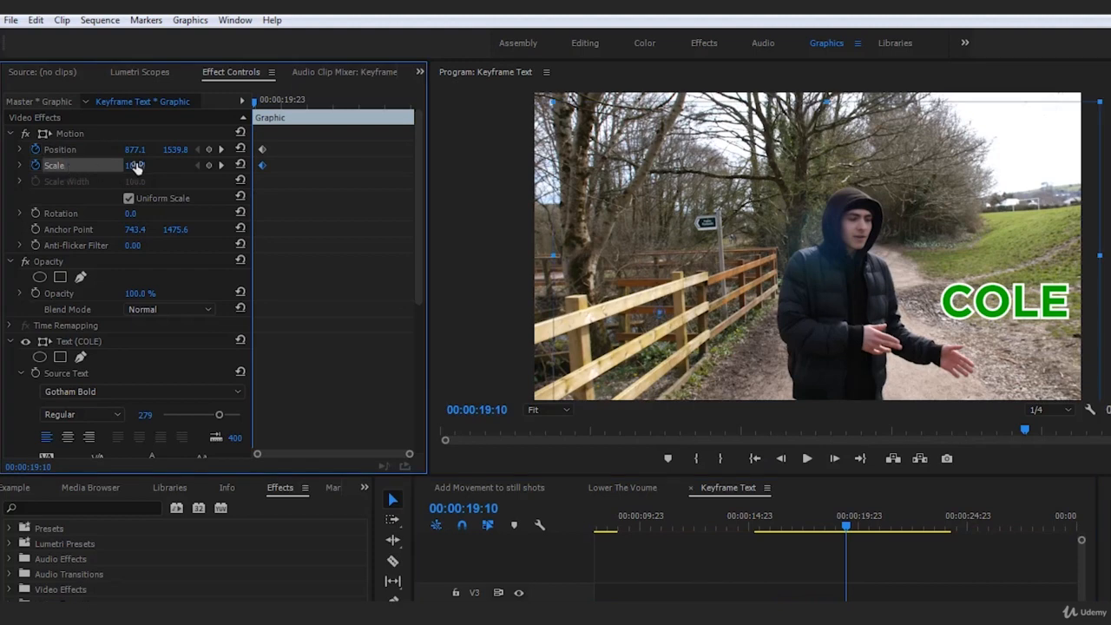
type("50")
key("Return")
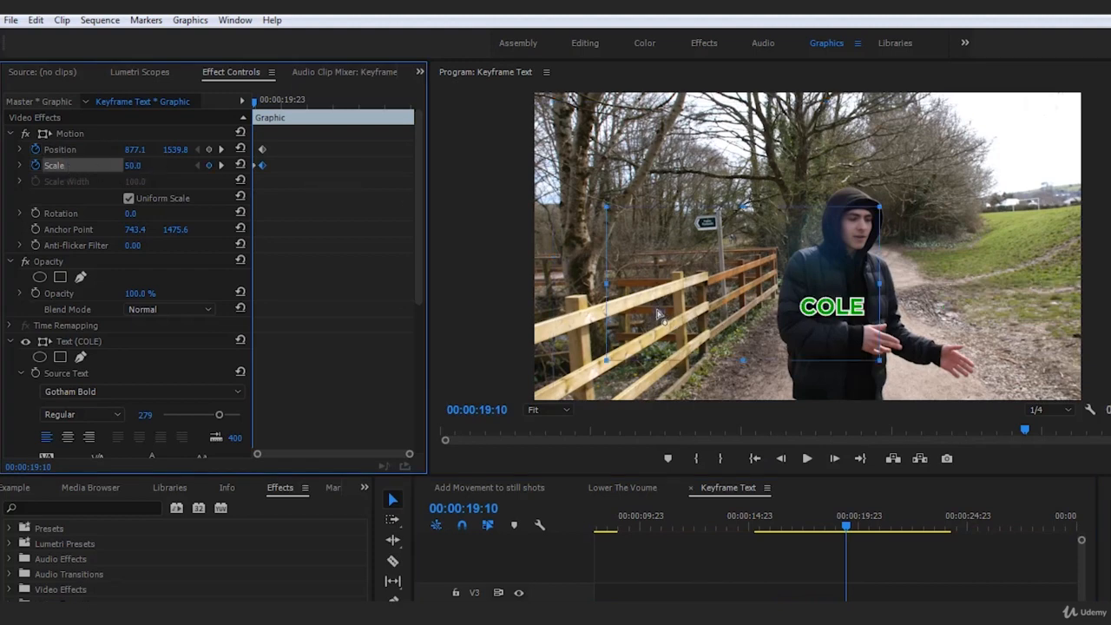
Move the shrunken title and its anchor point onto the man's outstretched hand at 00:00:19:10, and reduce its Scale to 25, then 0.
left_click_drag(838, 323, 966, 364)
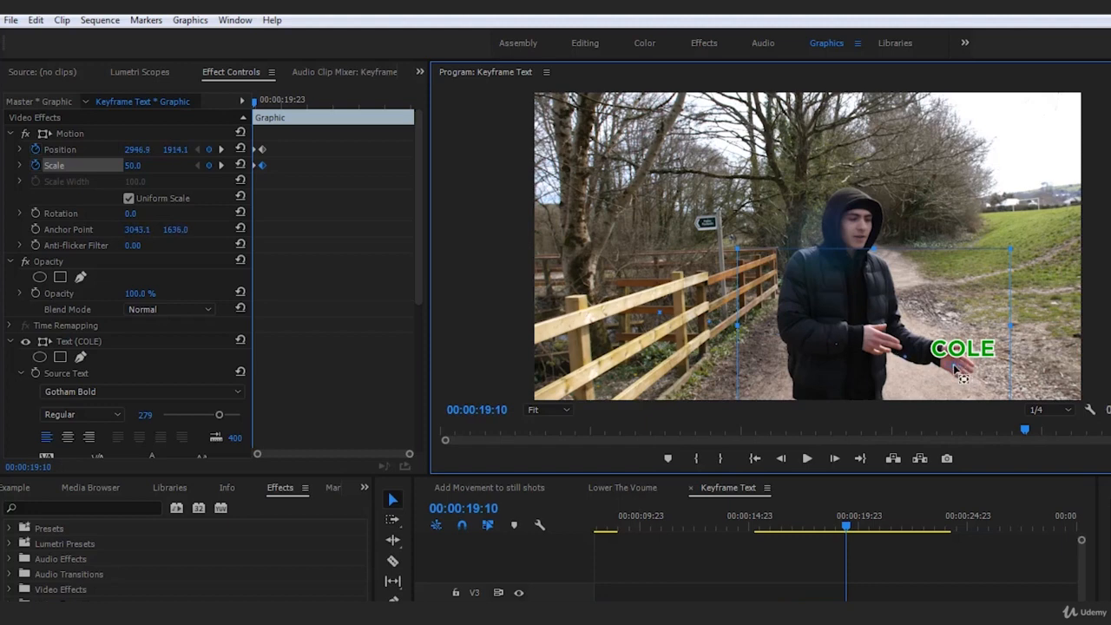
left_click(146, 164)
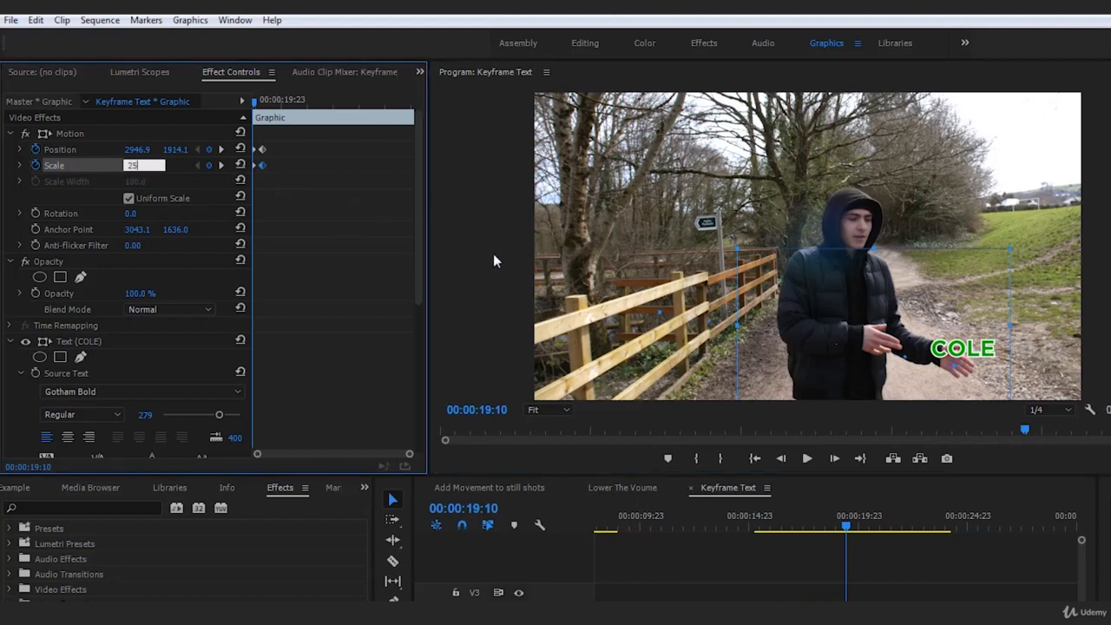
key("Return")
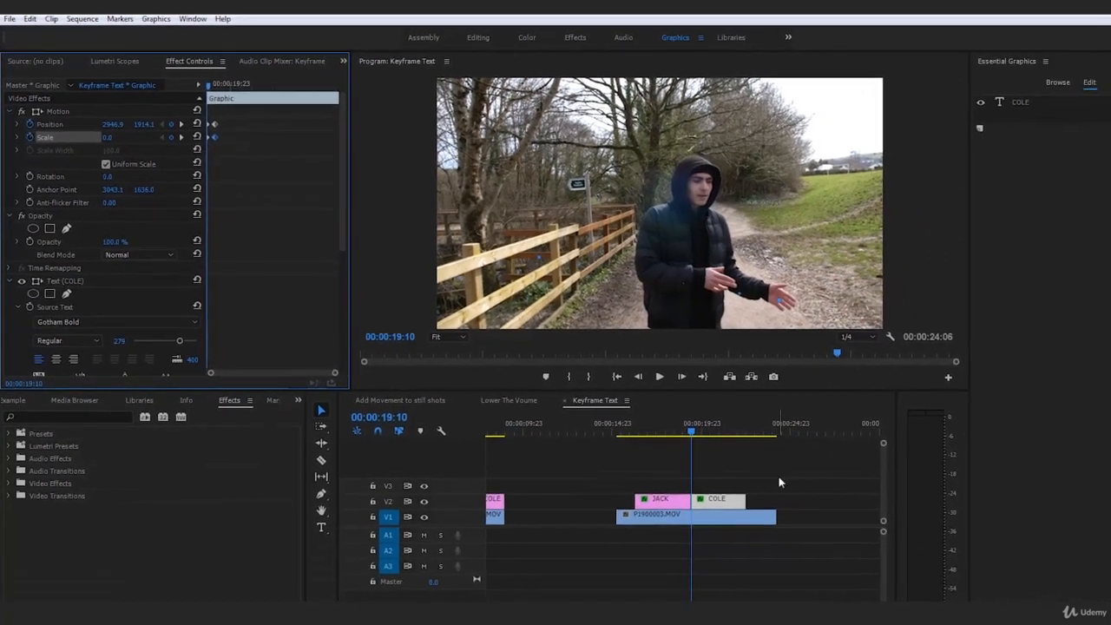
Preview the green title's entrance and correct its Position at the 00:00:19:15 keyframe to 3166.1, 1655.8, above his outstretched hand.
left_click(976, 589)
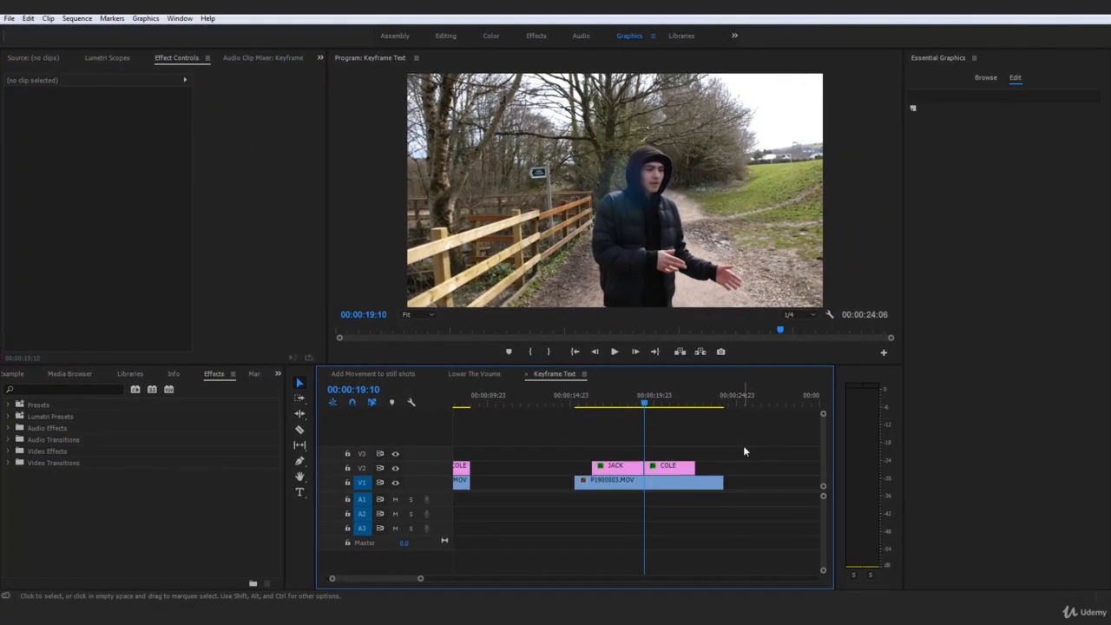
key("space")
left_click(668, 467)
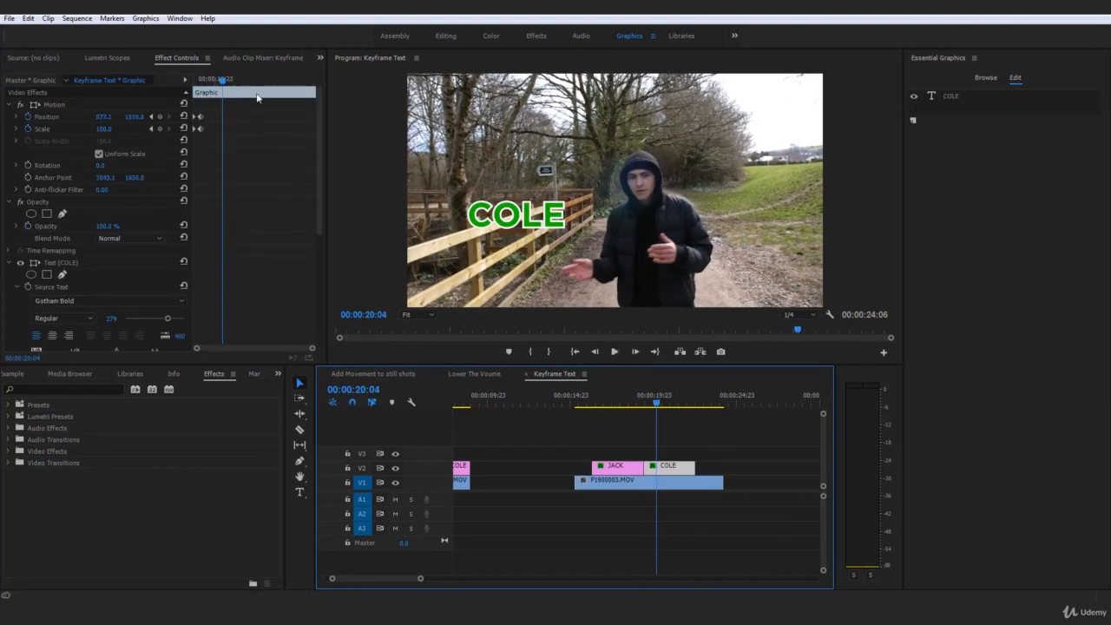
left_click_drag(222, 79, 206, 81)
left_click(545, 226)
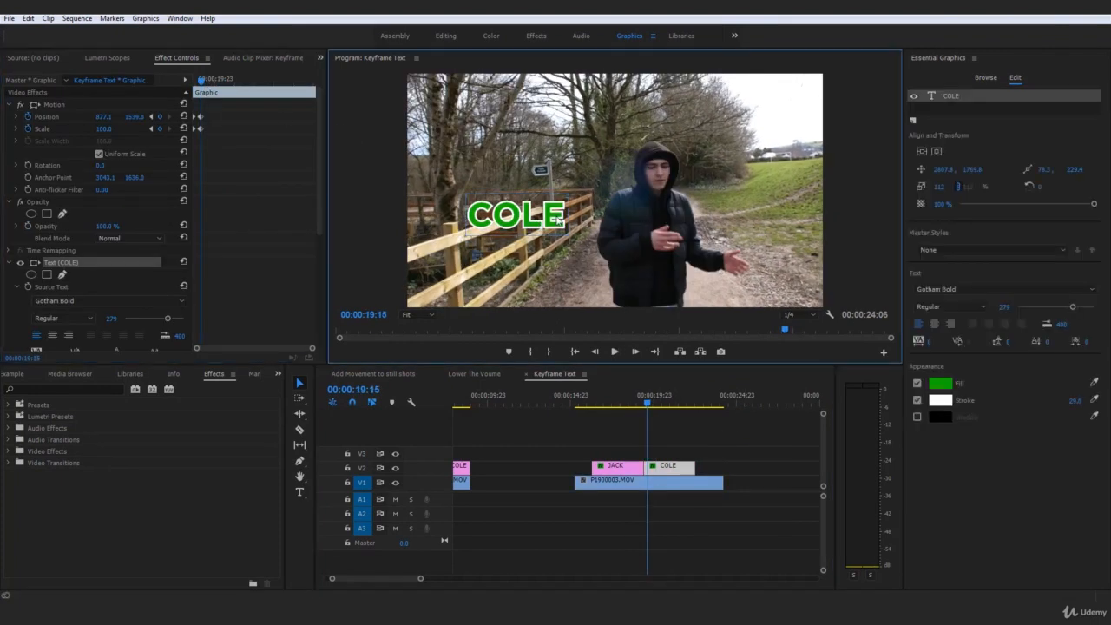
left_click(51, 118)
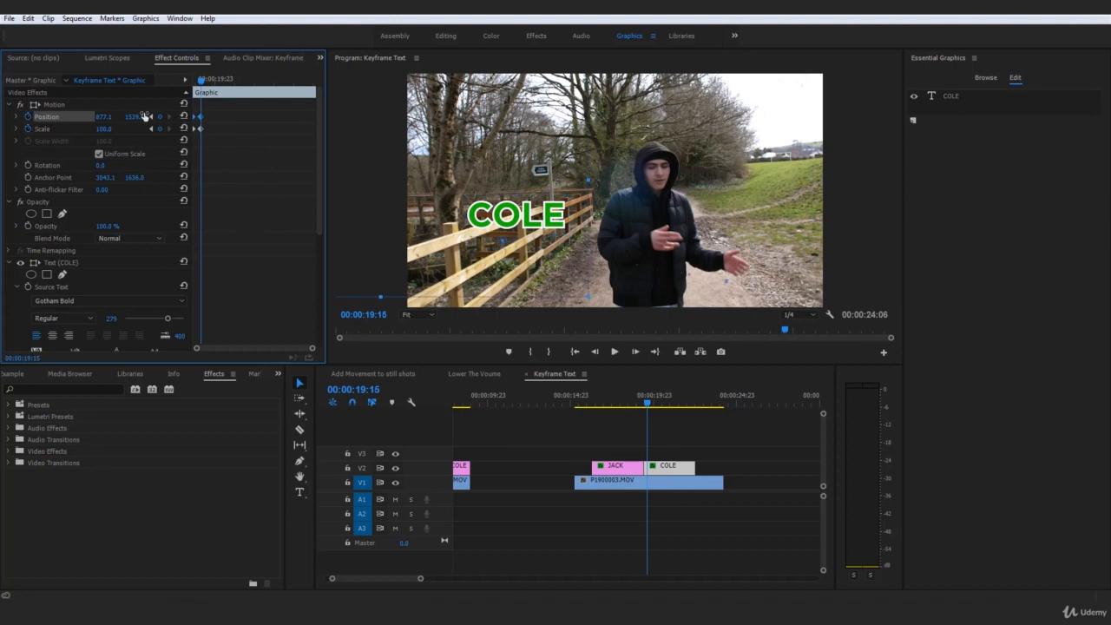
mouse_move(132, 117)
left_mouse_down()
mouse_move(118, 117)
mouse_move(222, 118)
mouse_move(128, 117)
mouse_move(139, 117)
left_mouse_up()
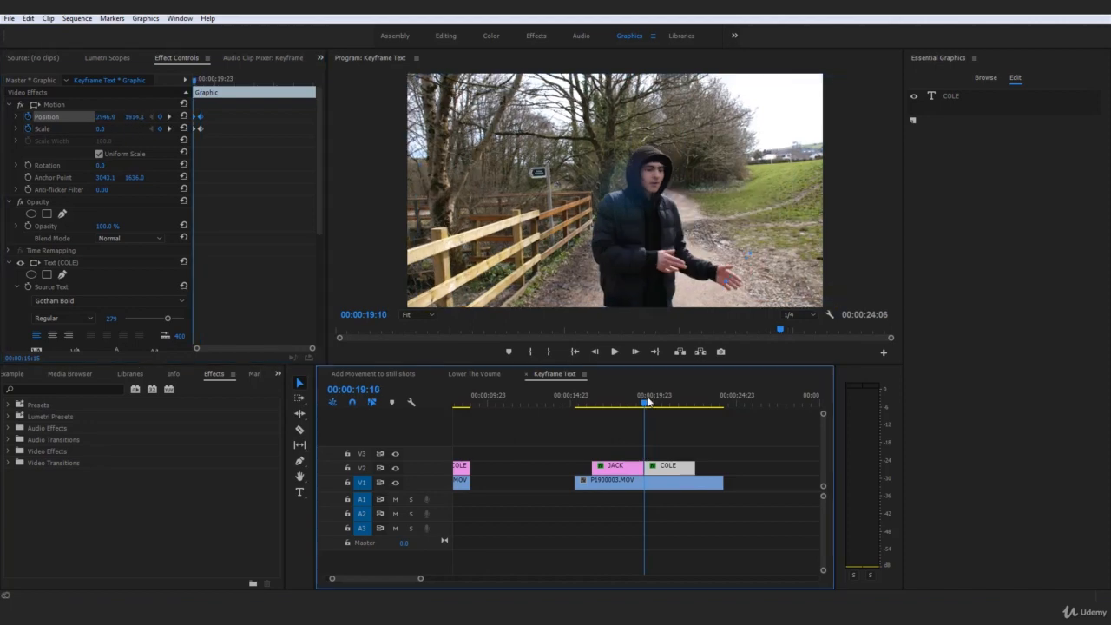
Play back the section around the green title several times to check its entrance and the man's closing hand gesture.
left_click(712, 438)
key("space")
key("space")
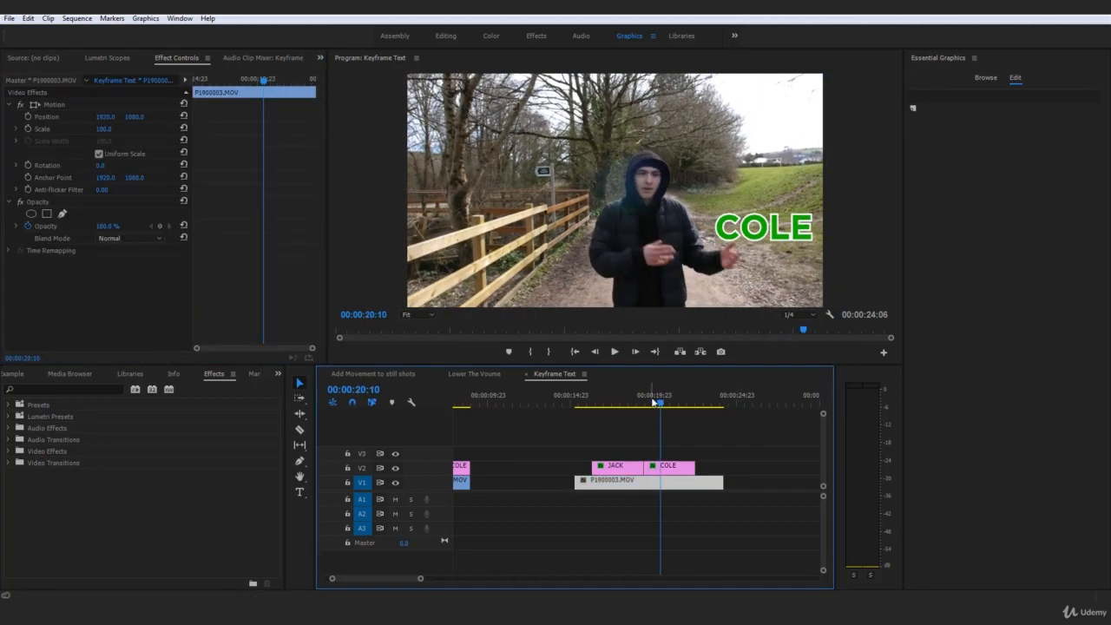
left_click(703, 431)
key("space")
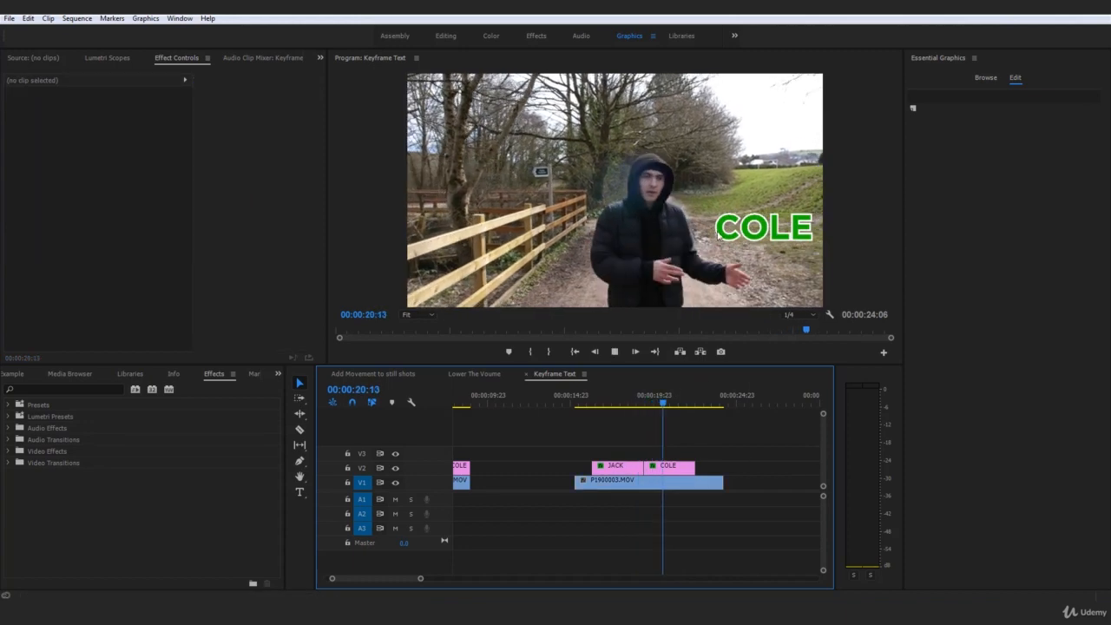
key("space")
left_click(643, 399)
key("space")
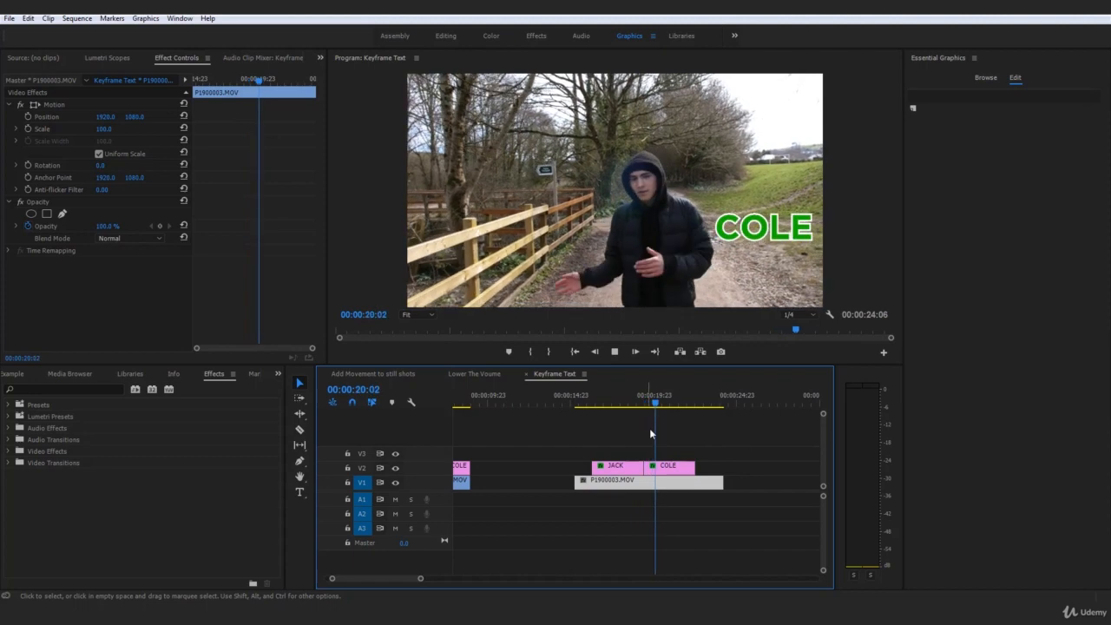
left_click(632, 399)
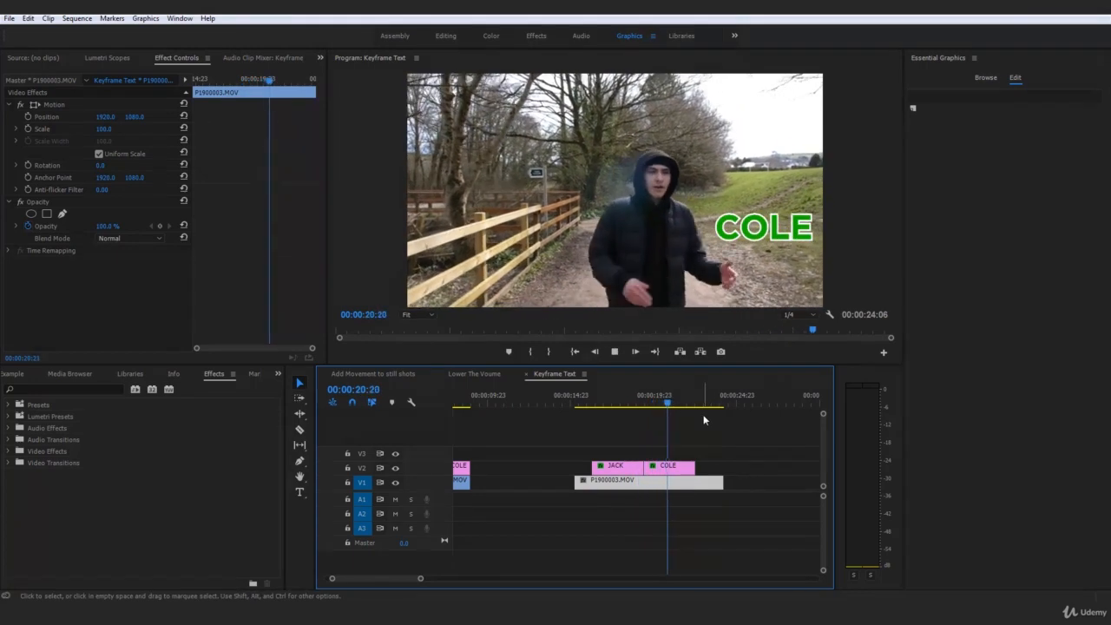
left_click_drag(672, 403, 655, 403)
left_click(695, 422)
key("space")
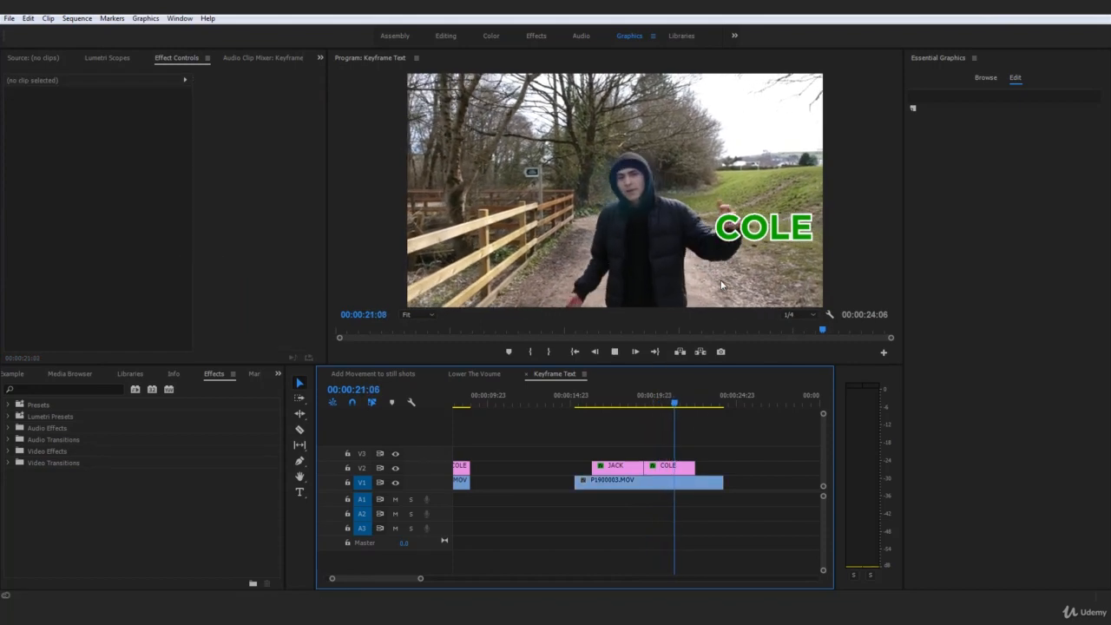
left_click(720, 282)
Add Scale and Position keyframes to the green title at 00:00:20:23 to hold its full size and placement.
left_click_drag(665, 402, 672, 406)
left_click(691, 479)
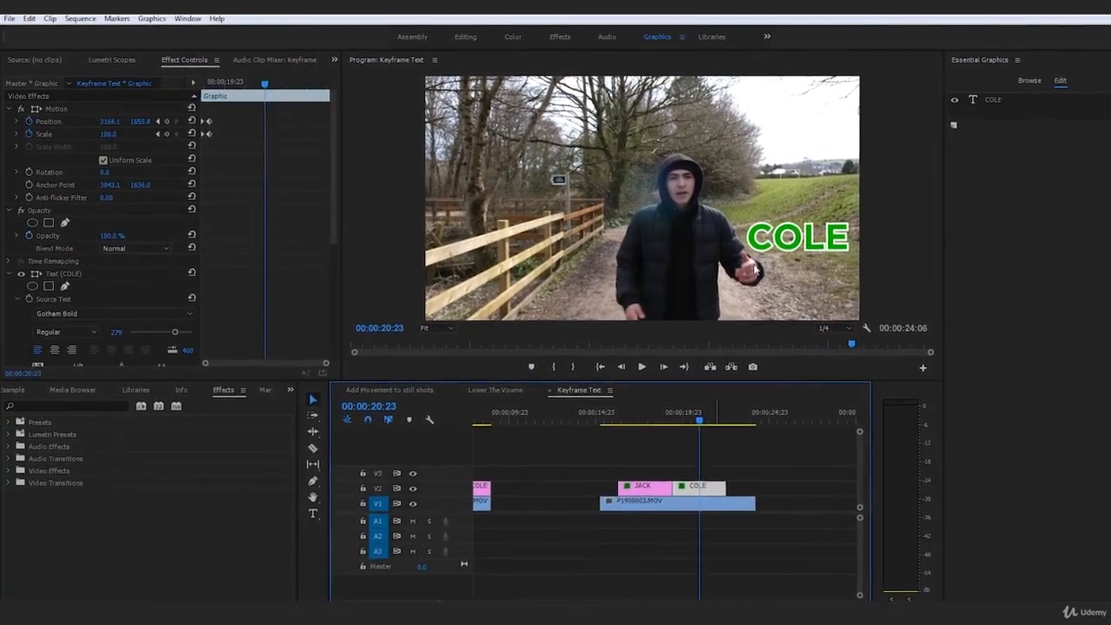
left_click(169, 137)
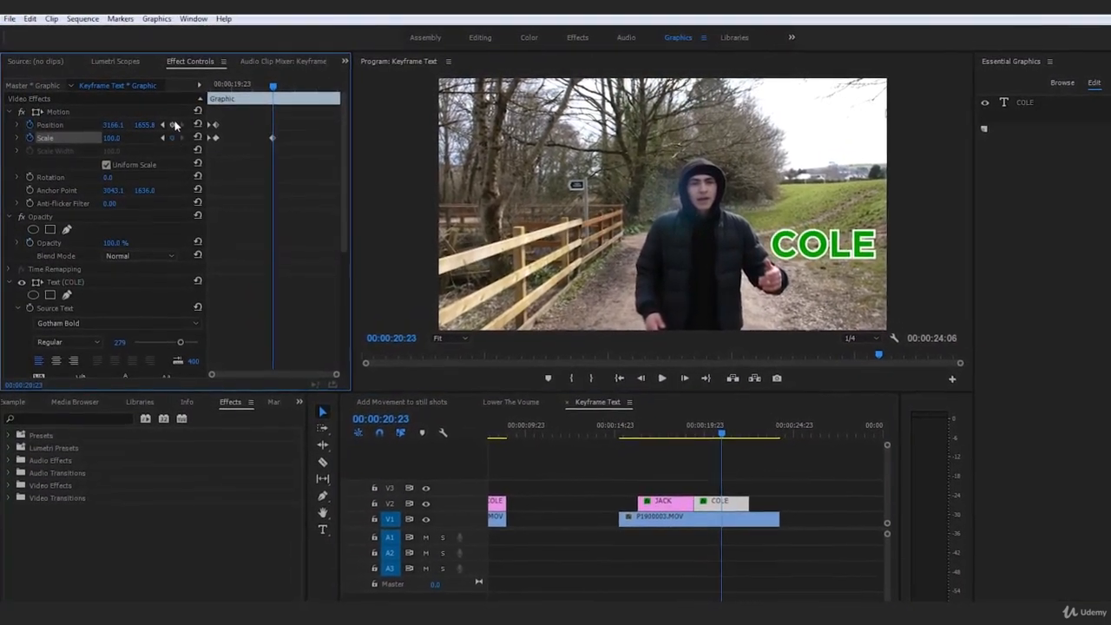
left_click(170, 124)
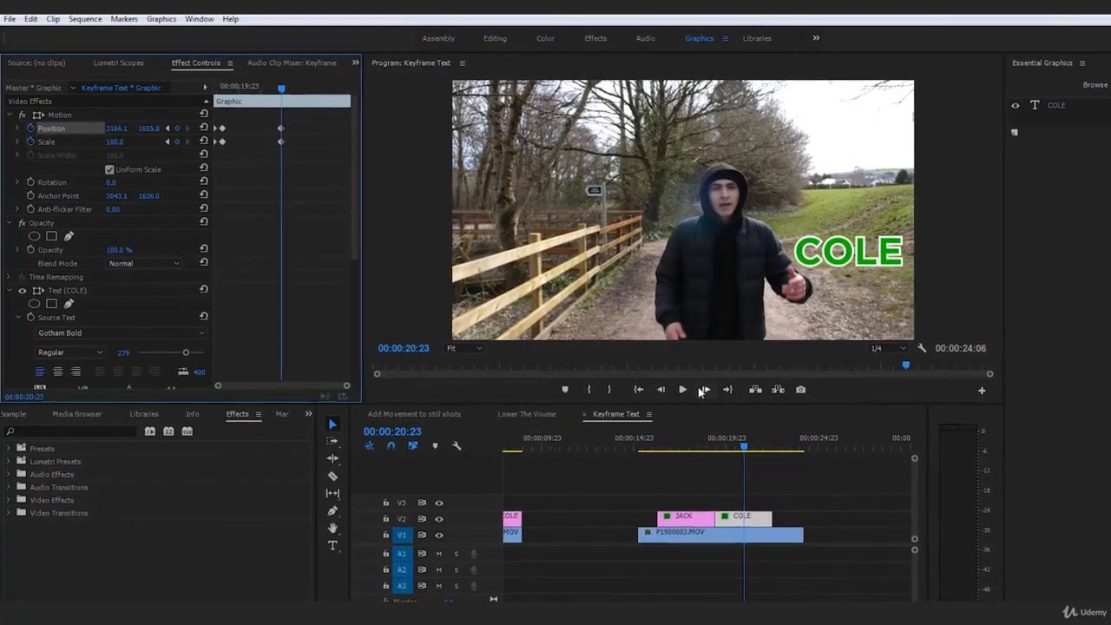
At 00:00:21:05, set the green title's Scale to 50 and move it onto the man's raised hand.
left_click(694, 383)
left_click(693, 383)
left_click(694, 384)
left_click(693, 384)
left_click(693, 383)
left_click(712, 395)
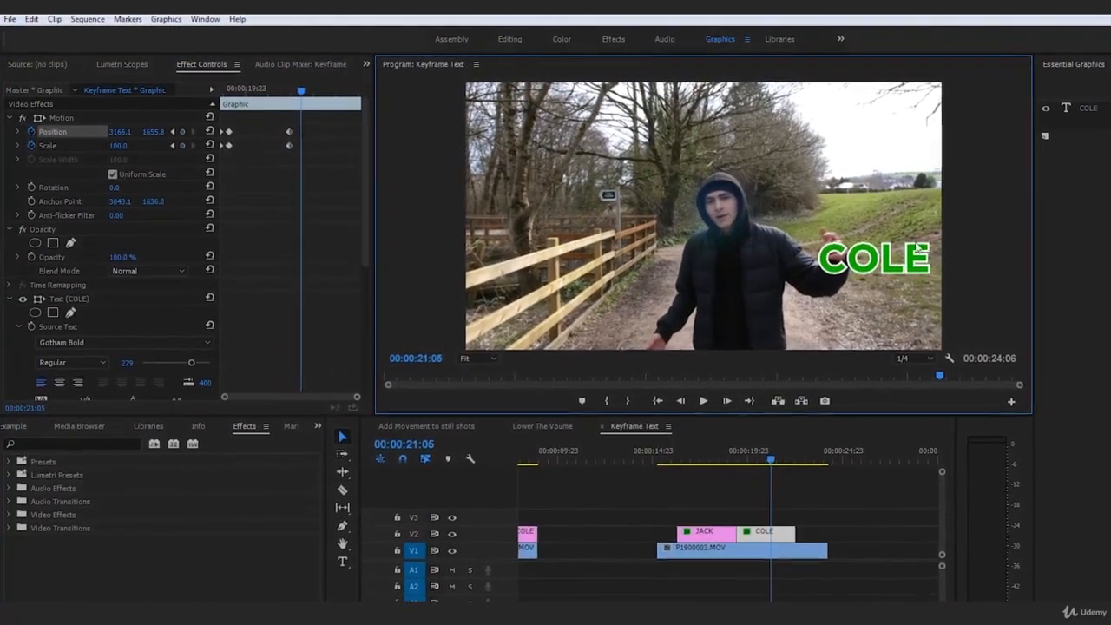
left_click(123, 148)
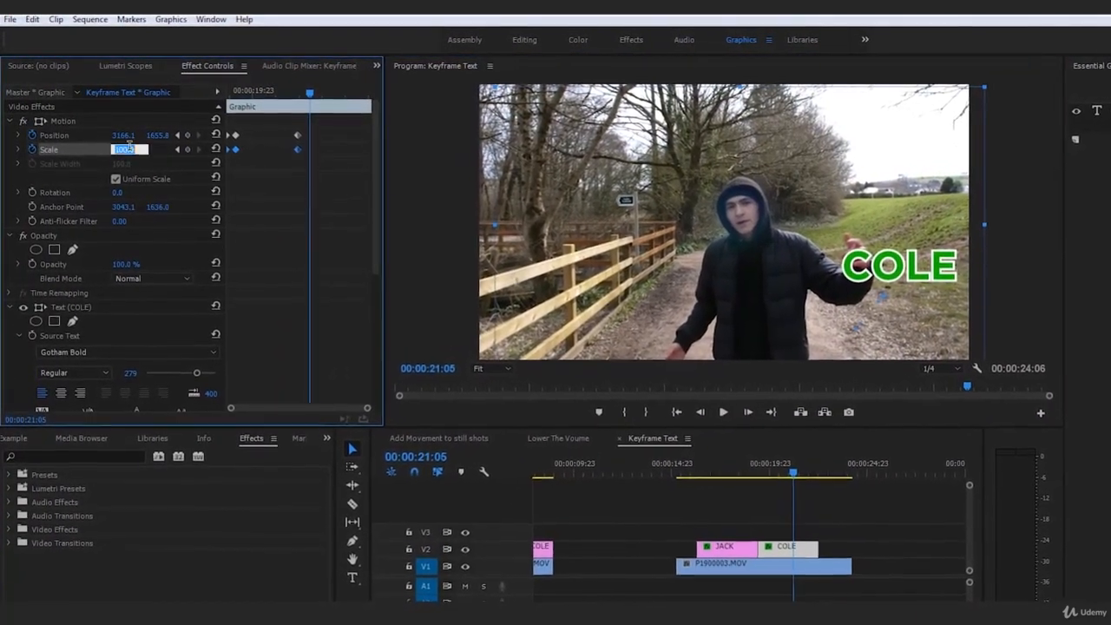
type("50")
key("Return")
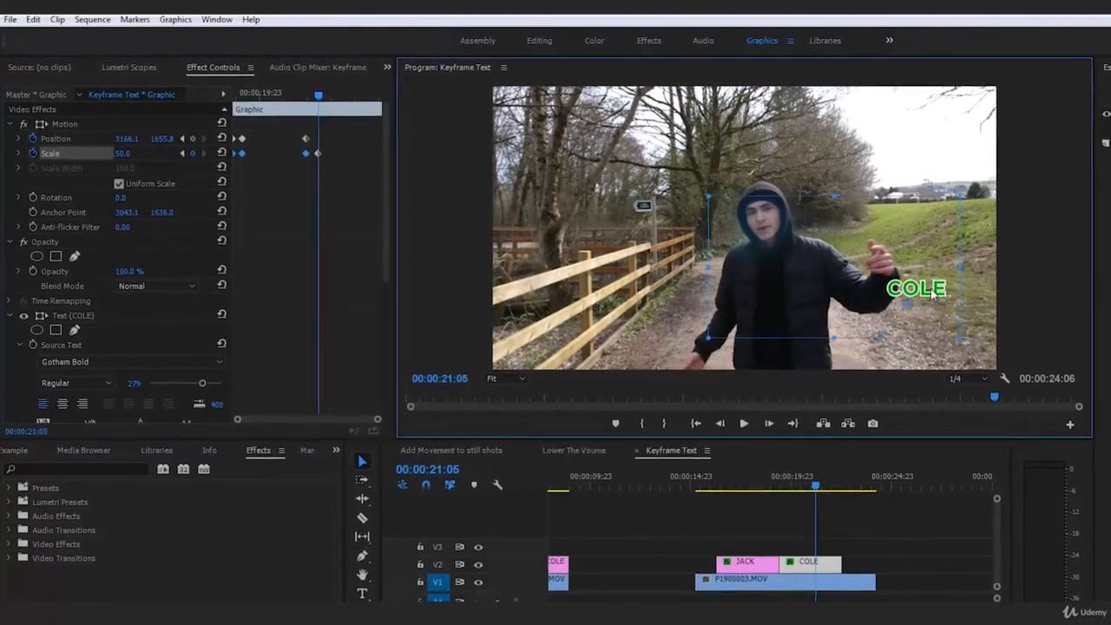
left_click_drag(920, 289, 912, 269)
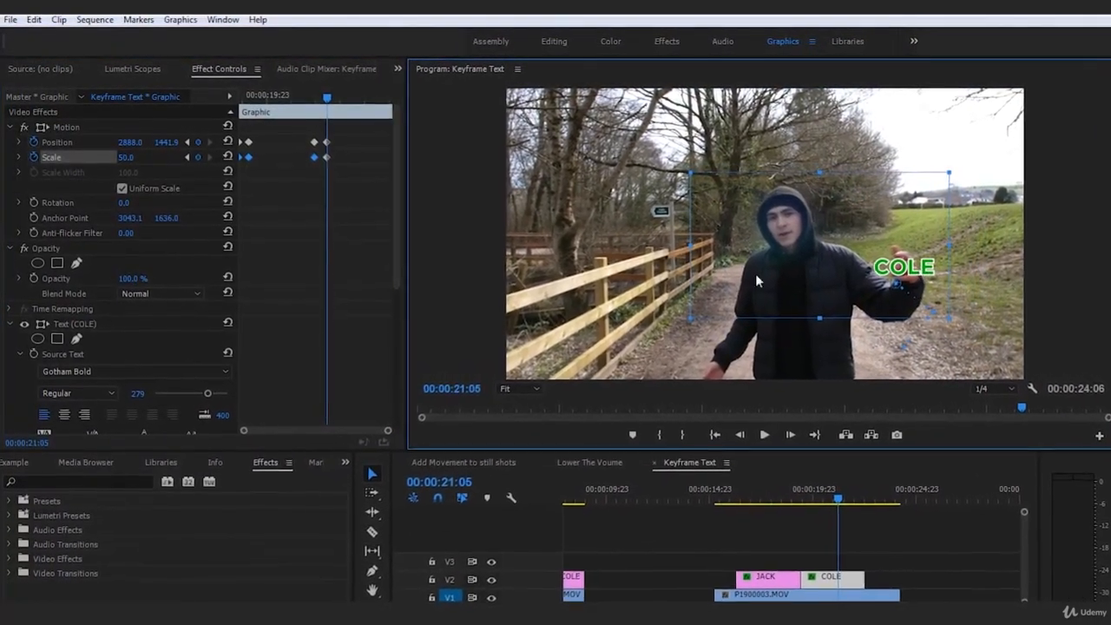
Reduce the green title's Scale to 25, align it with the raised hand at Position 2909.4, 1377.8, and set Scale to 0.
left_click(141, 154)
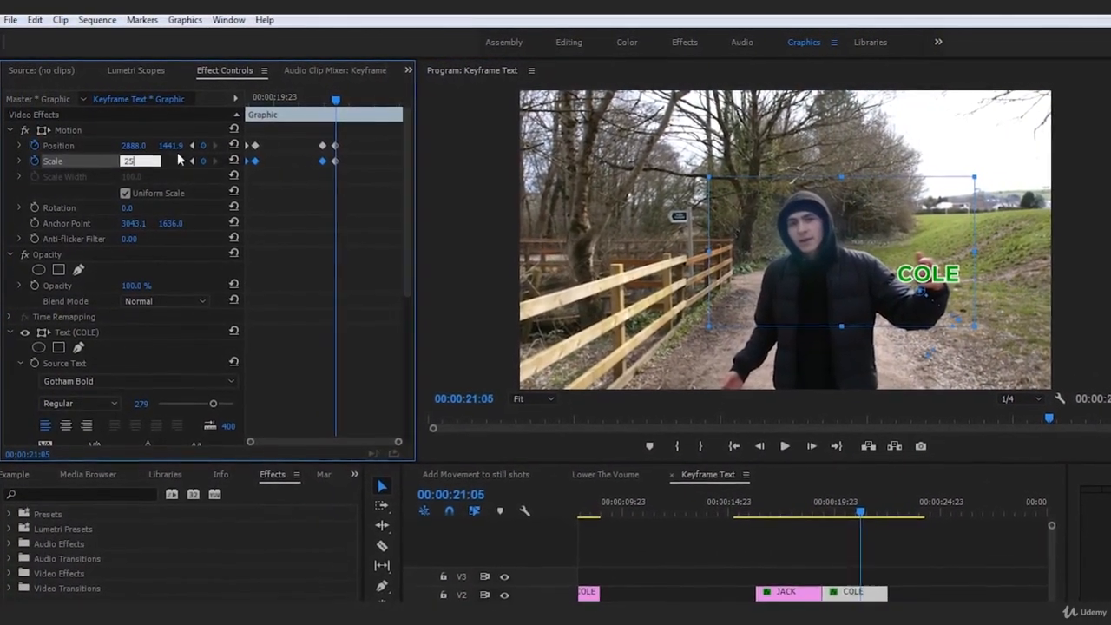
type("25")
key("Return")
left_click_drag(946, 302, 948, 293)
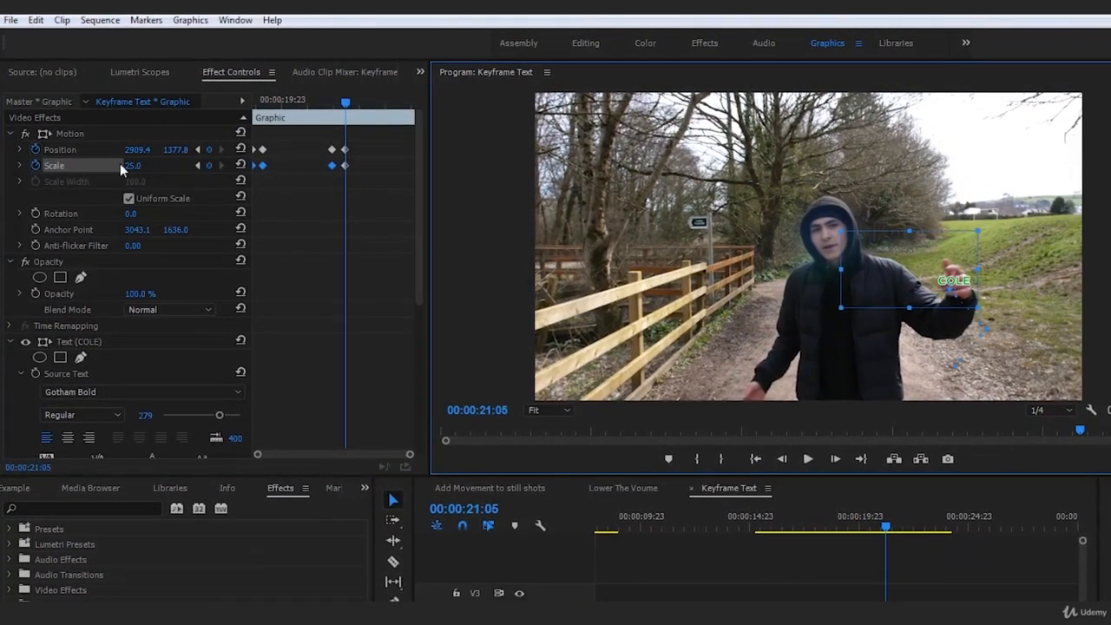
left_click(143, 165)
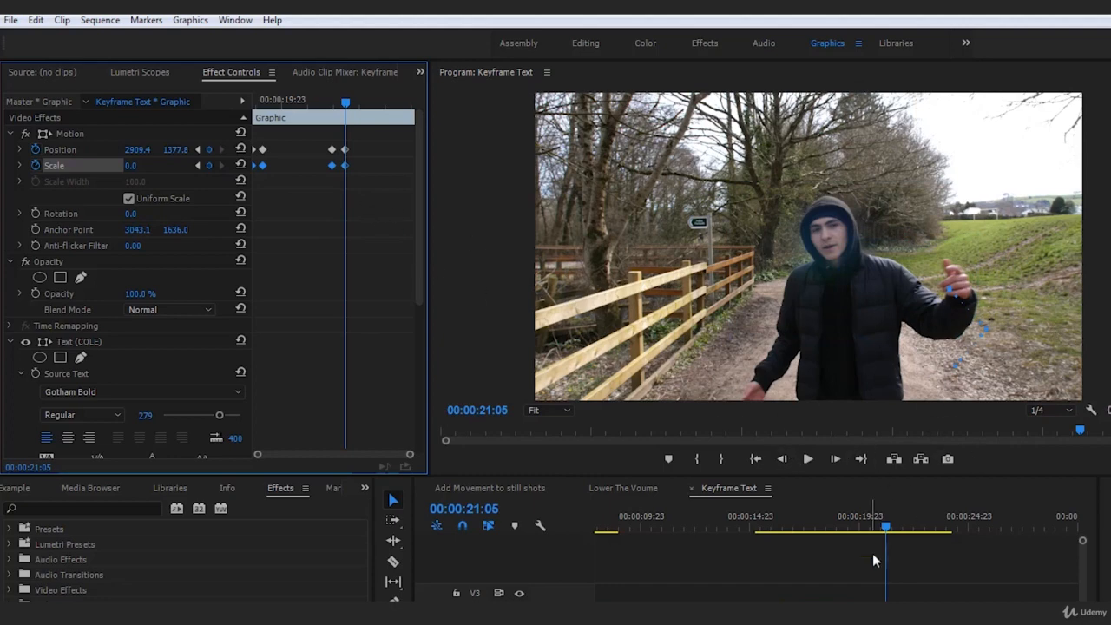
Keyframe the green title's Opacity at 0% at 00:00:19:10 and 100% at 00:00:19:15 and 00:00:20:23, and move the playhead to 00:00:21:05.
left_click(265, 101)
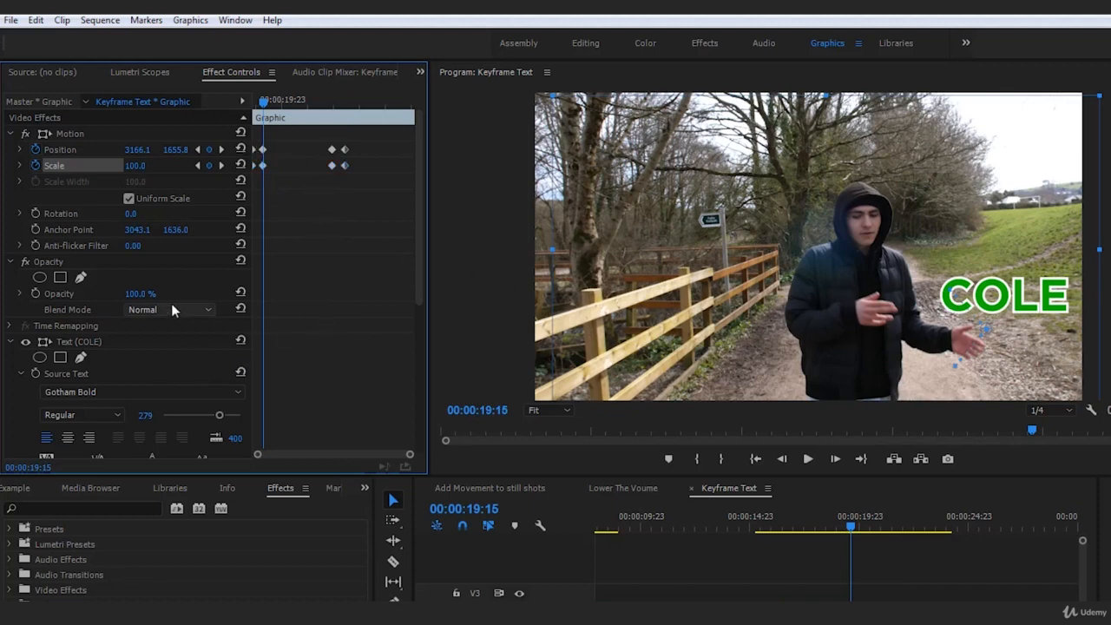
left_click(35, 294)
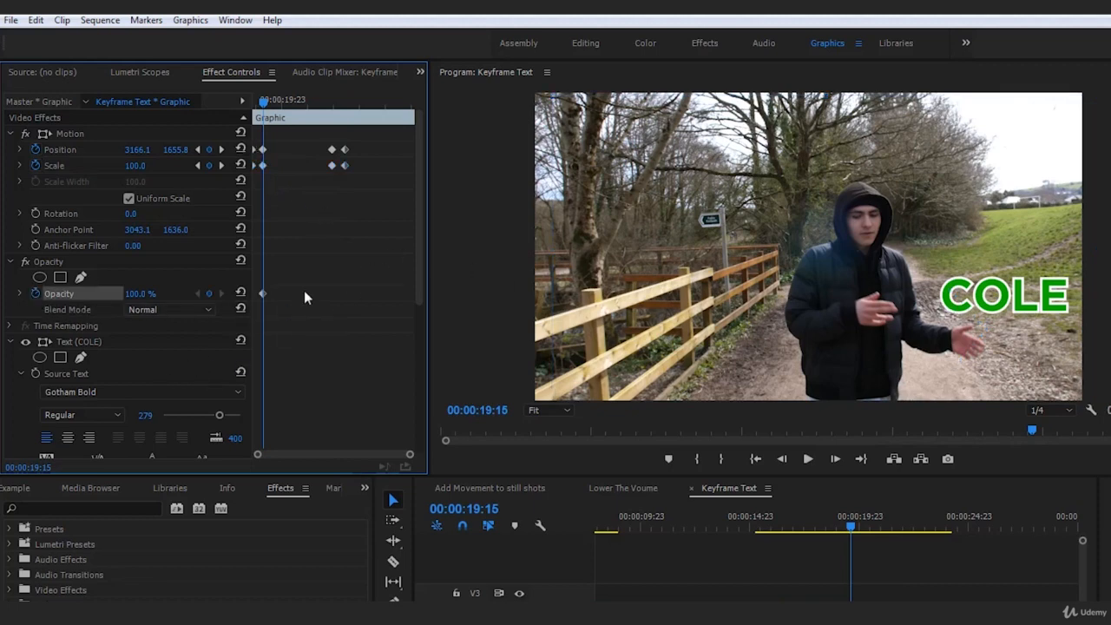
left_click_drag(265, 102, 254, 102)
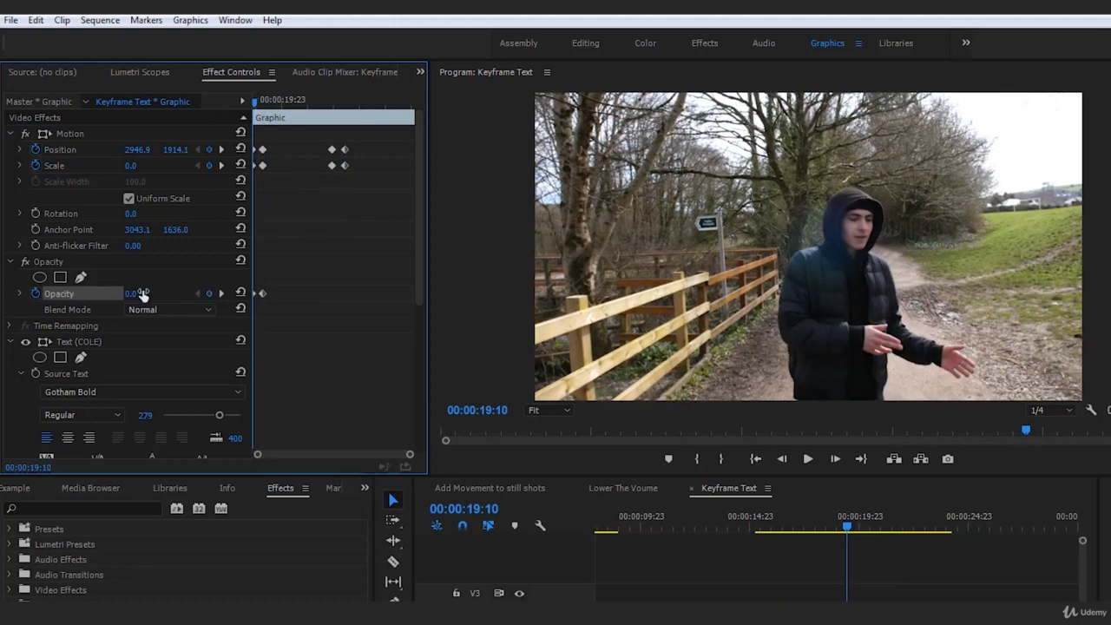
left_click(334, 116)
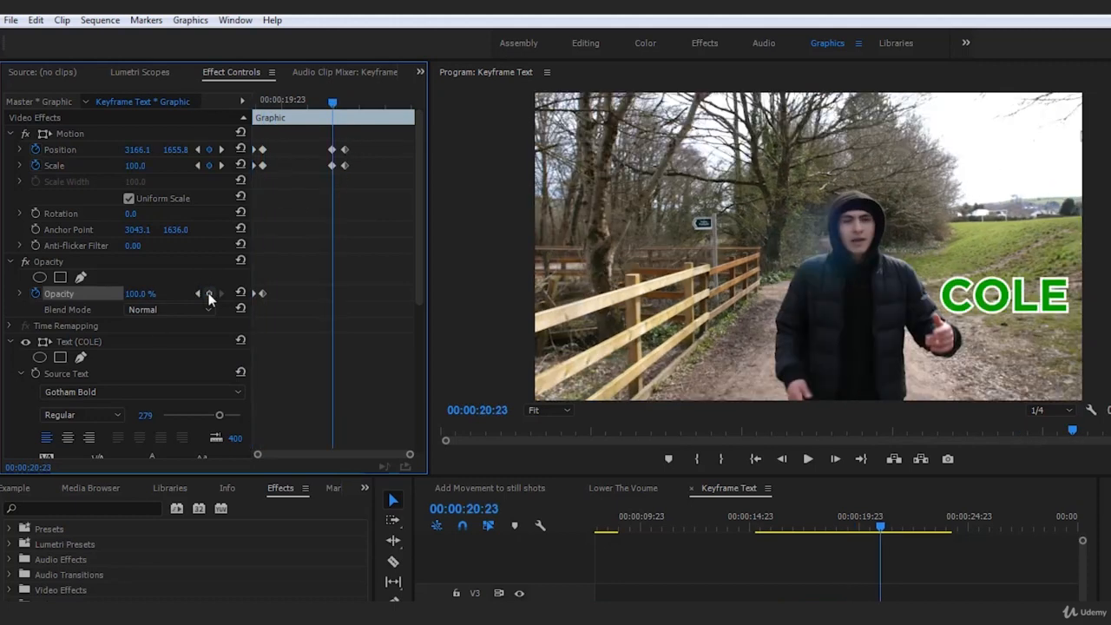
left_click(345, 109)
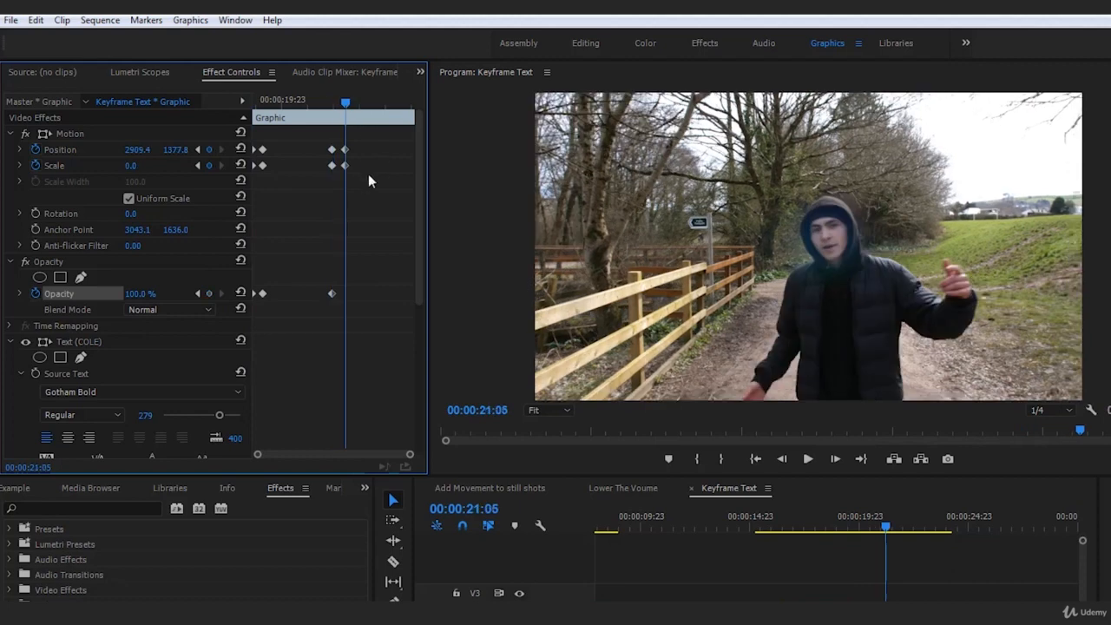
Mark the second clip's range with an in point at 00:00:15:06 and an out point at 00:00:24:06, and render that range.
left_click(887, 540)
left_click(755, 524)
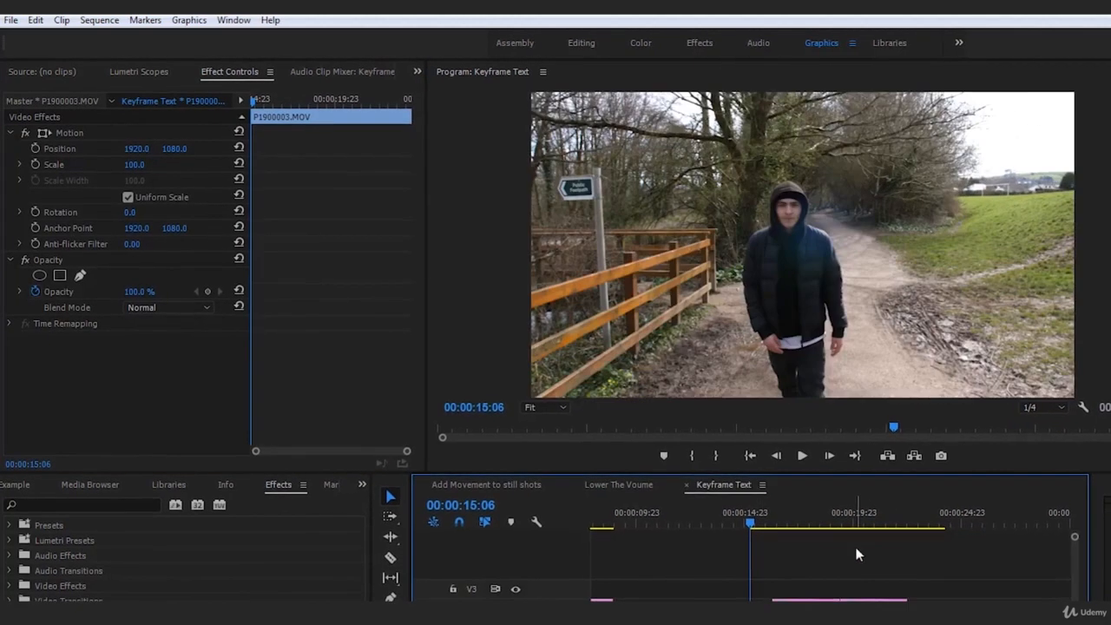
key("i")
left_click(944, 524)
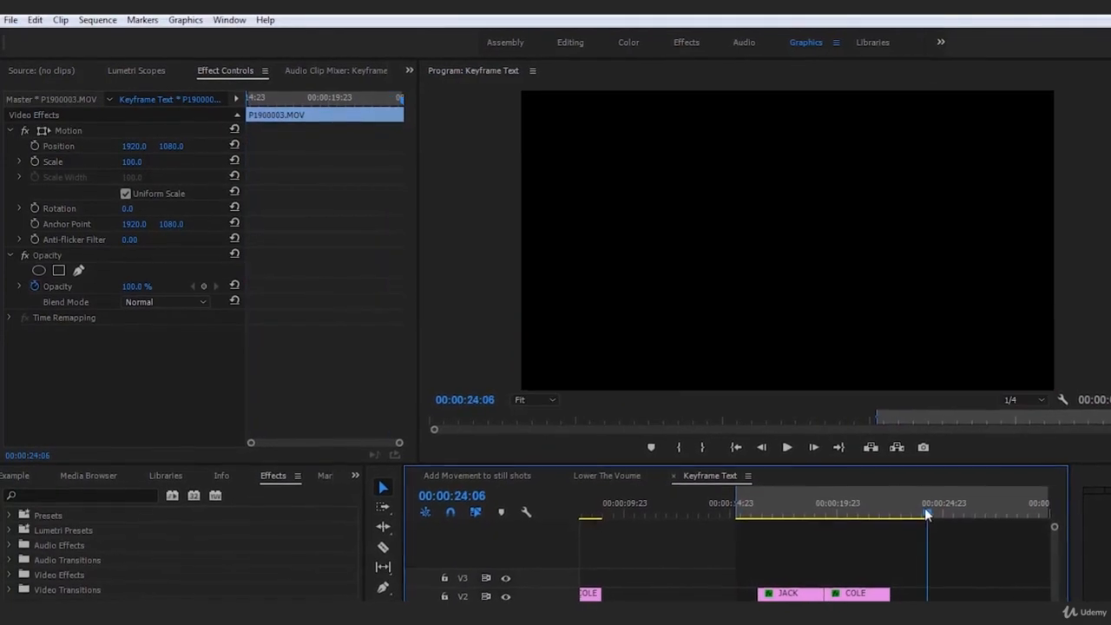
key("o")
left_click(732, 512)
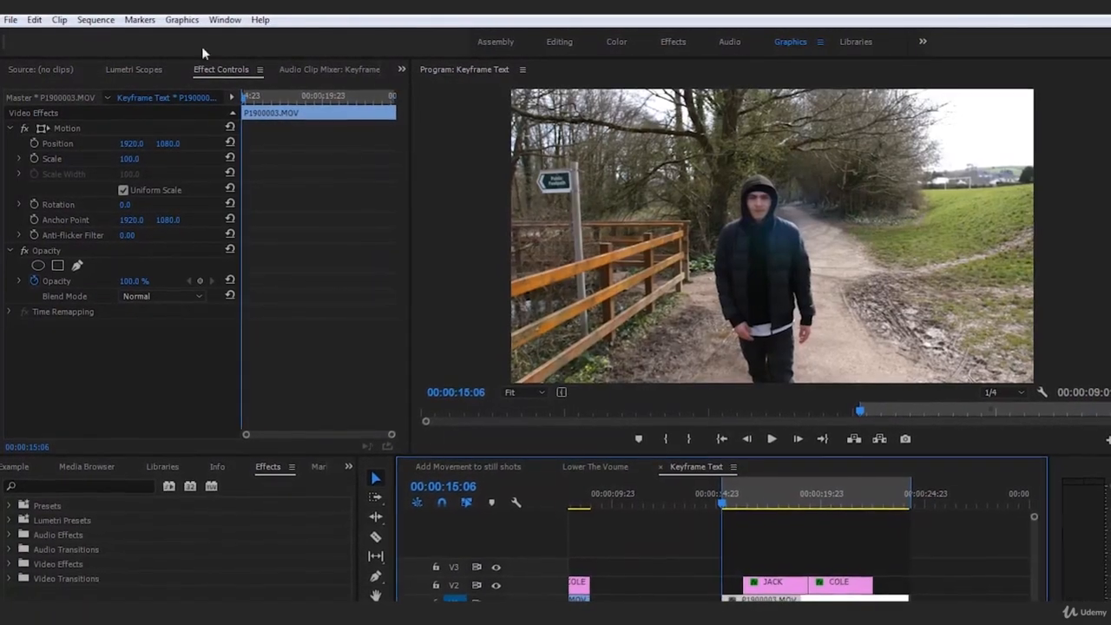
left_click(96, 19)
left_click(139, 74)
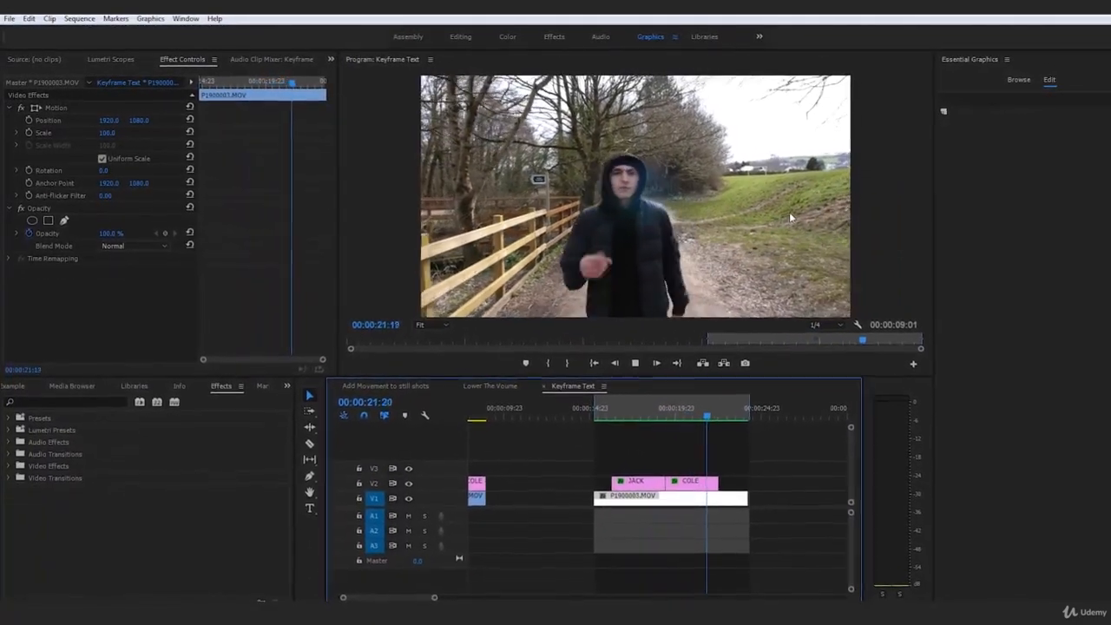
Play back the rendered second clip from 00:00:15:06 to check both title animations.
left_click(594, 408)
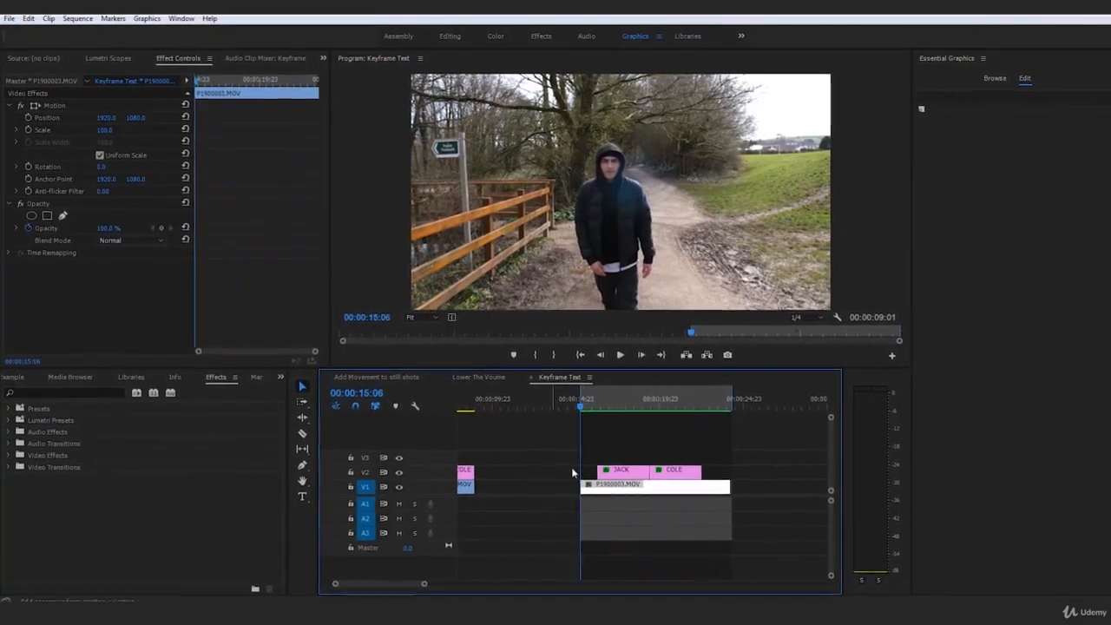
key("minus")
key("minus")
key("minus")
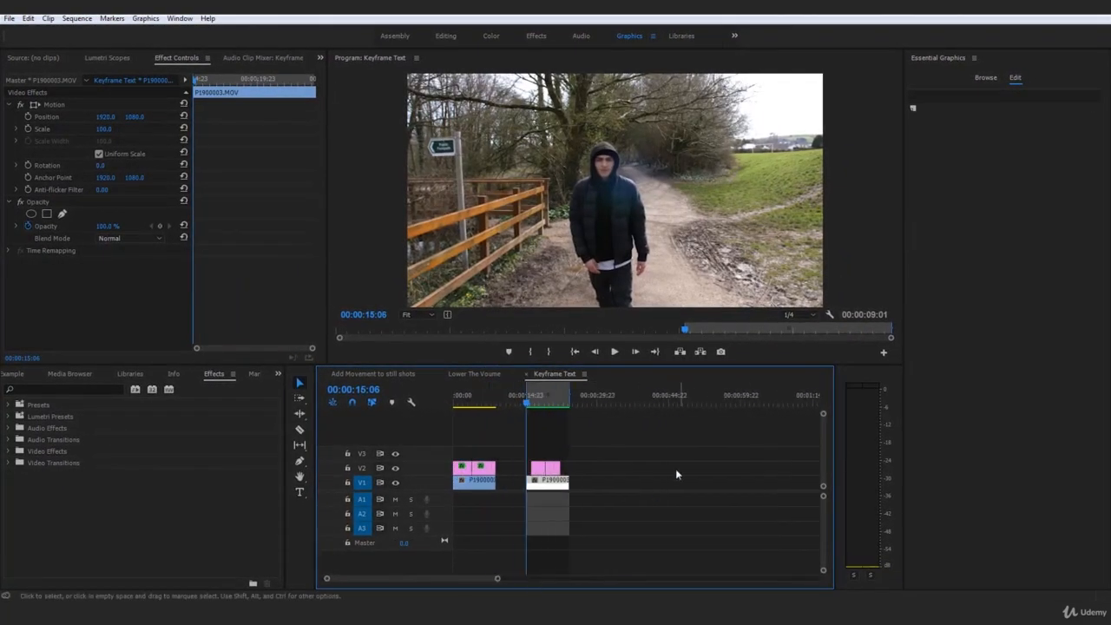
left_click(677, 475)
key("space")
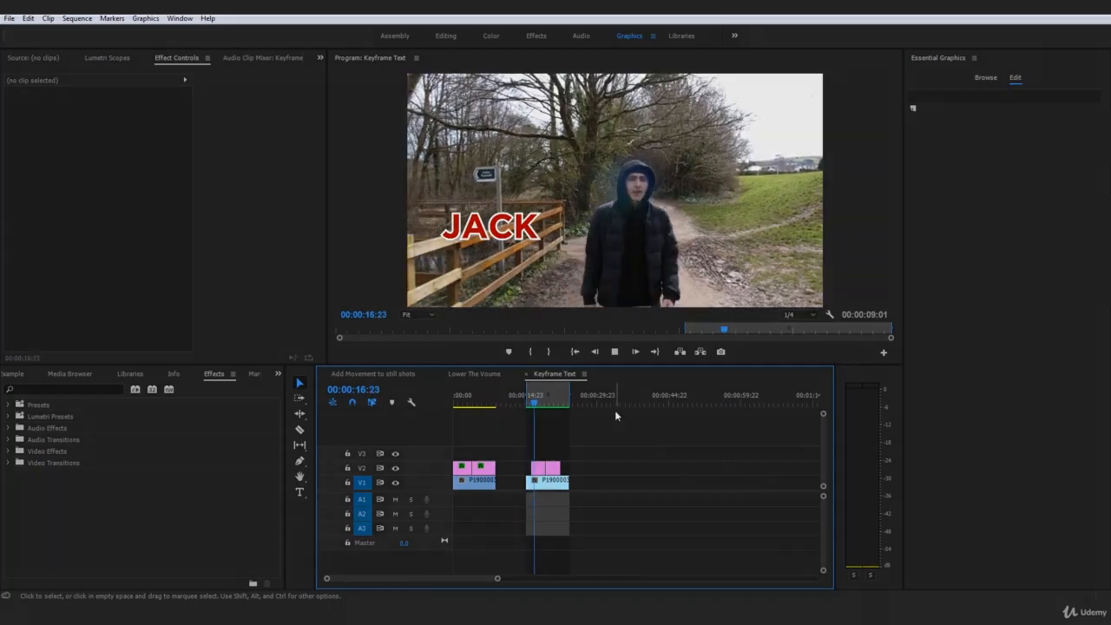